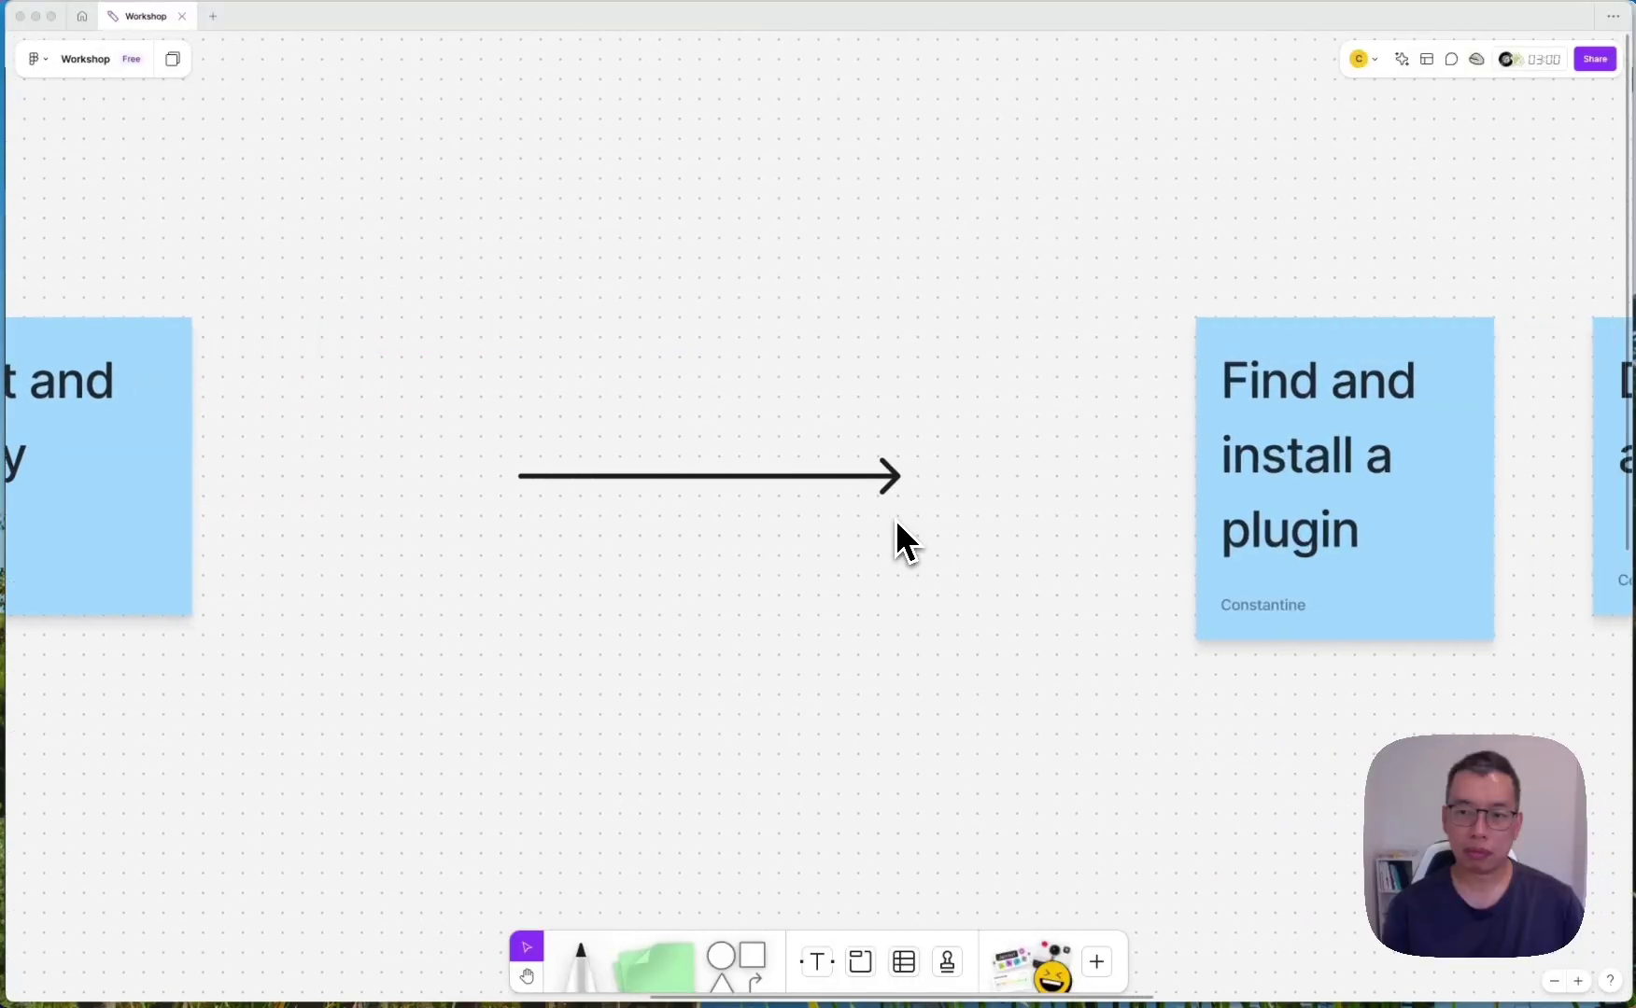
Correct the first word on the page-duplication sticky note to "Duplicate".
scroll(895, 519, right, 4)
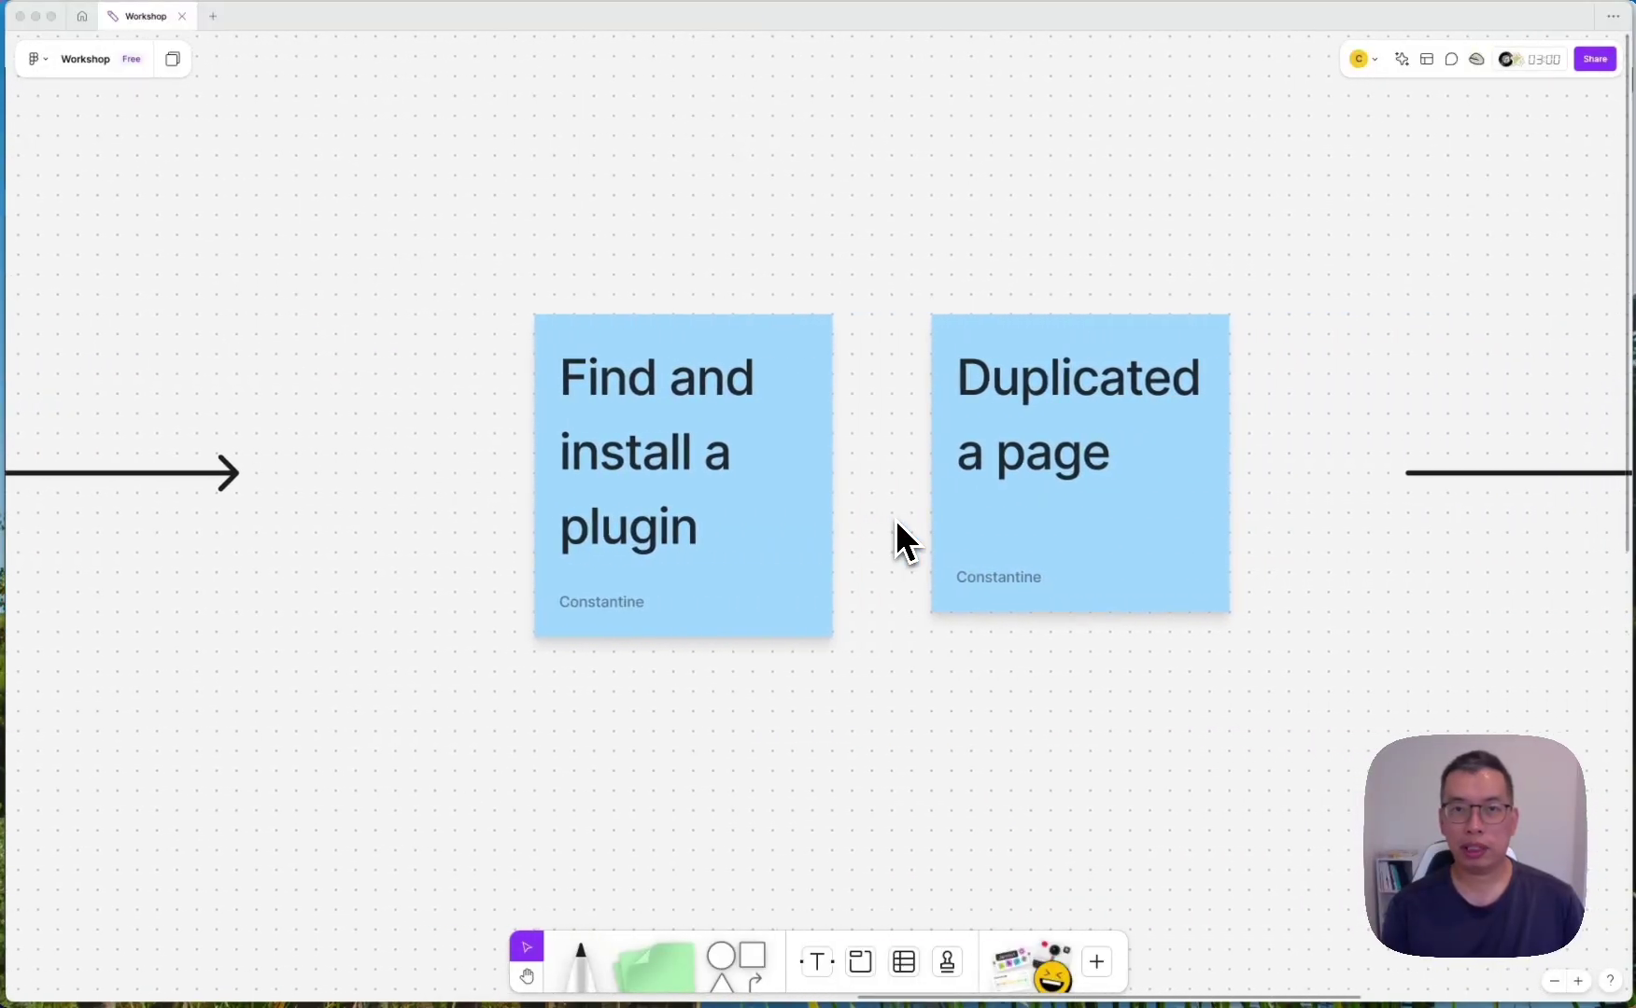
scroll(896, 519, right, 3)
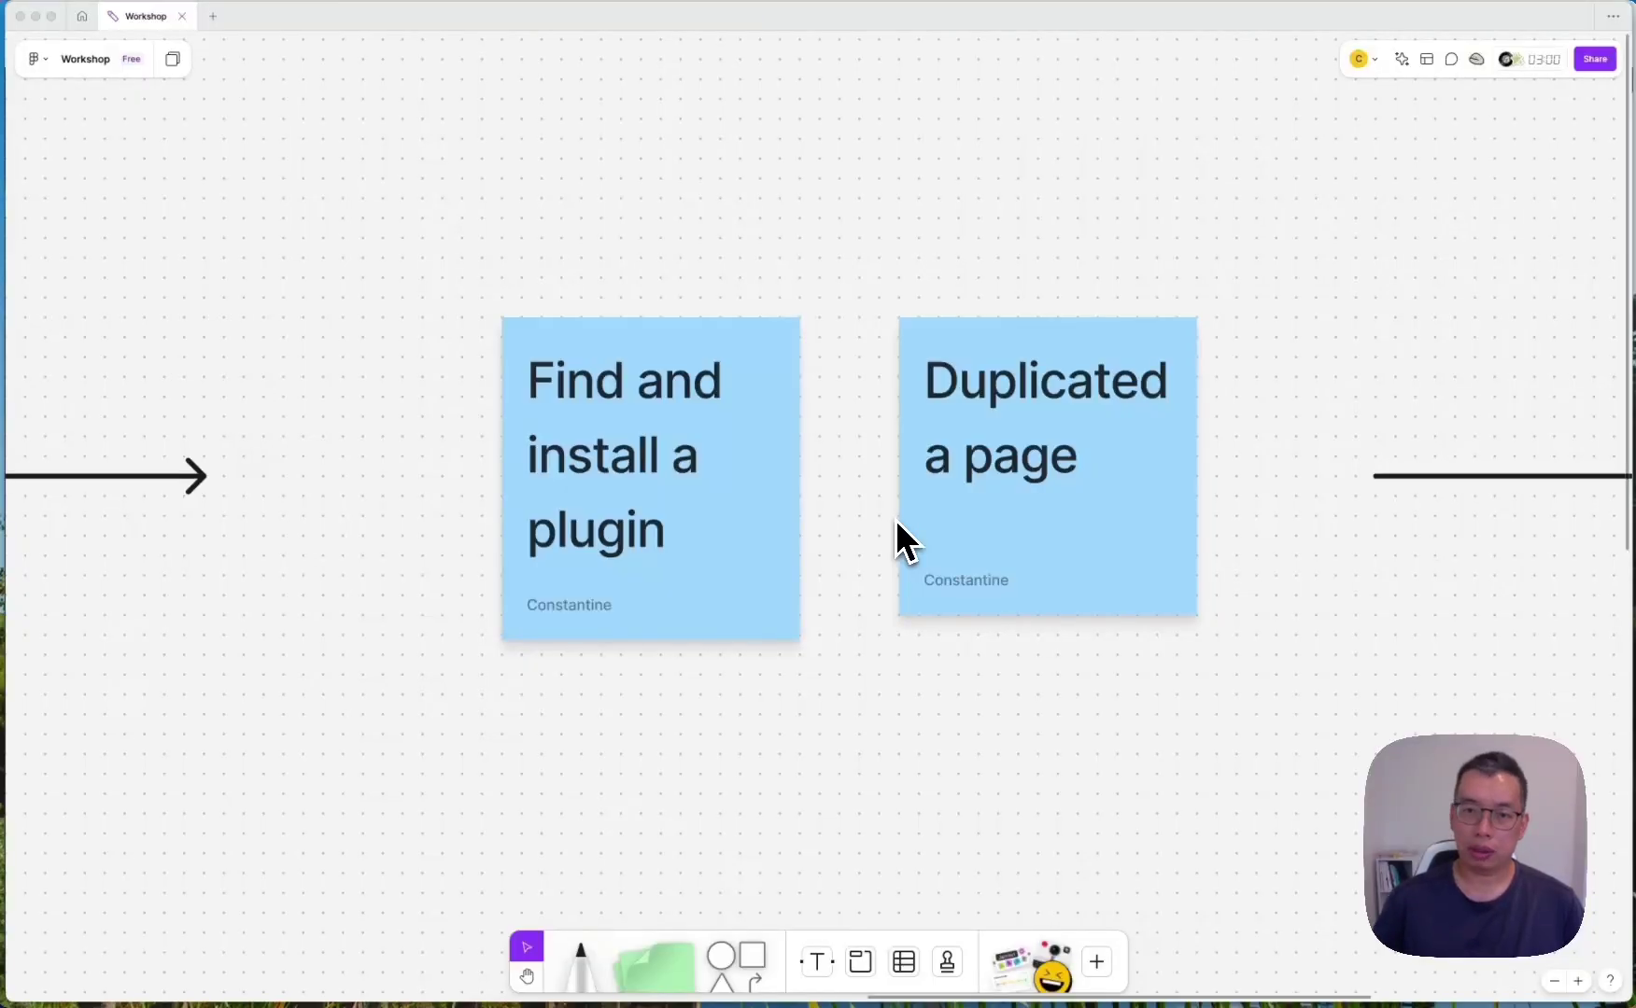
double_click(1164, 378)
click(1140, 386)
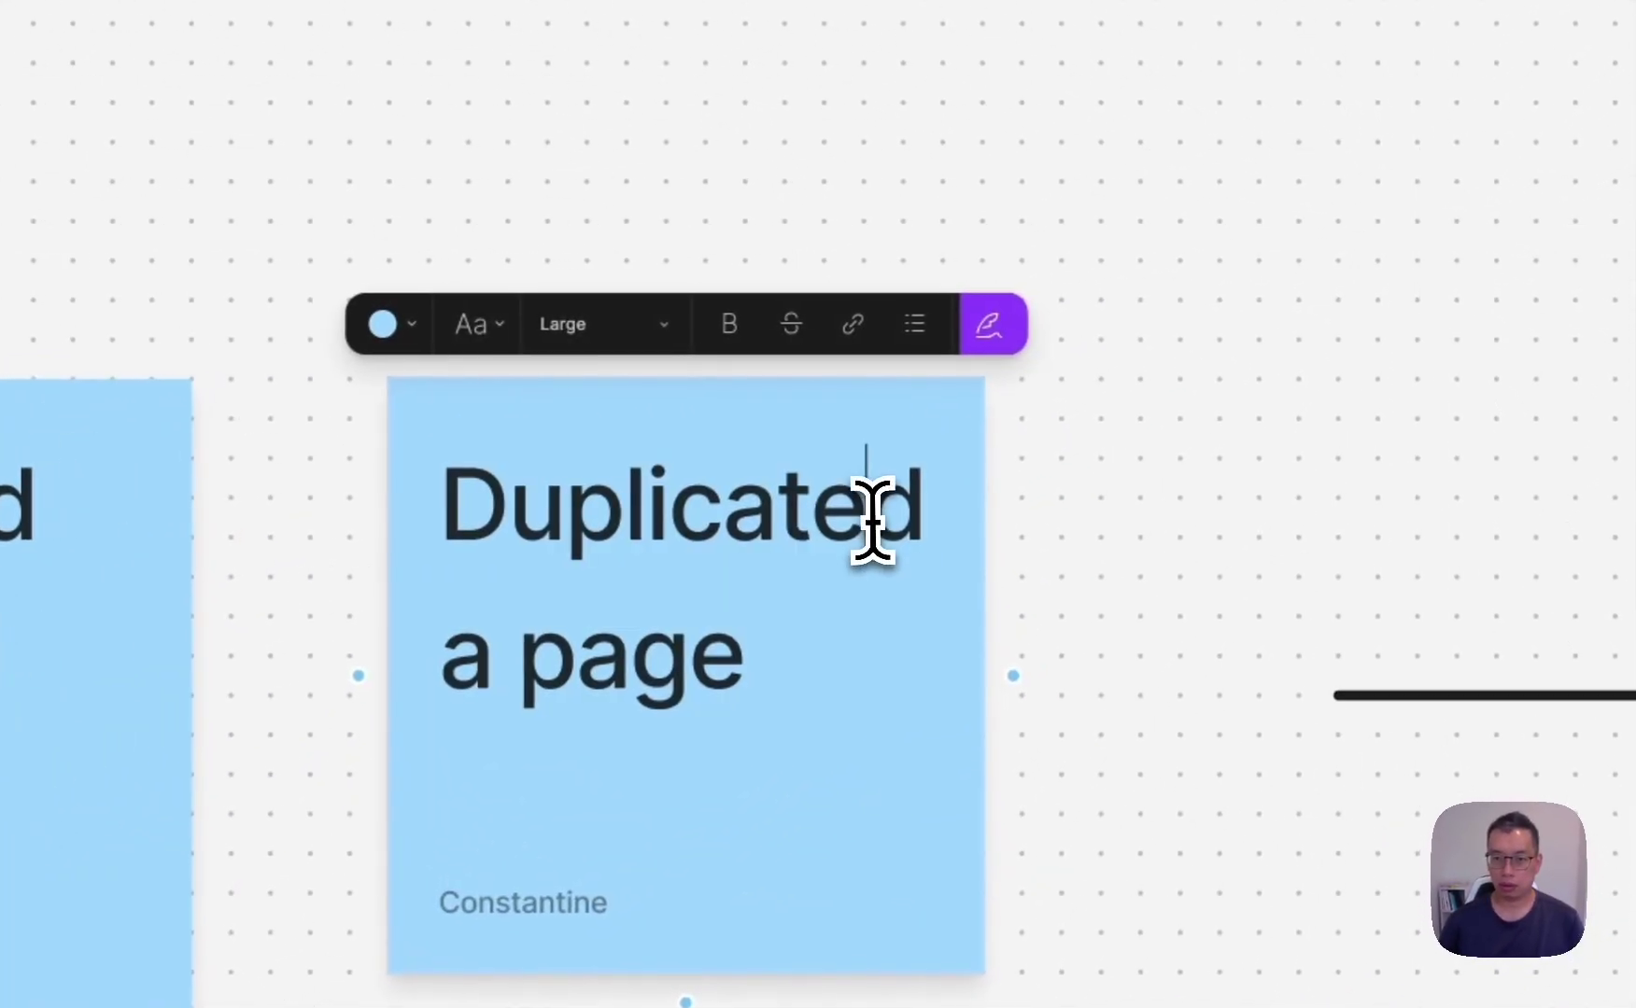
drag(873, 520, 920, 537)
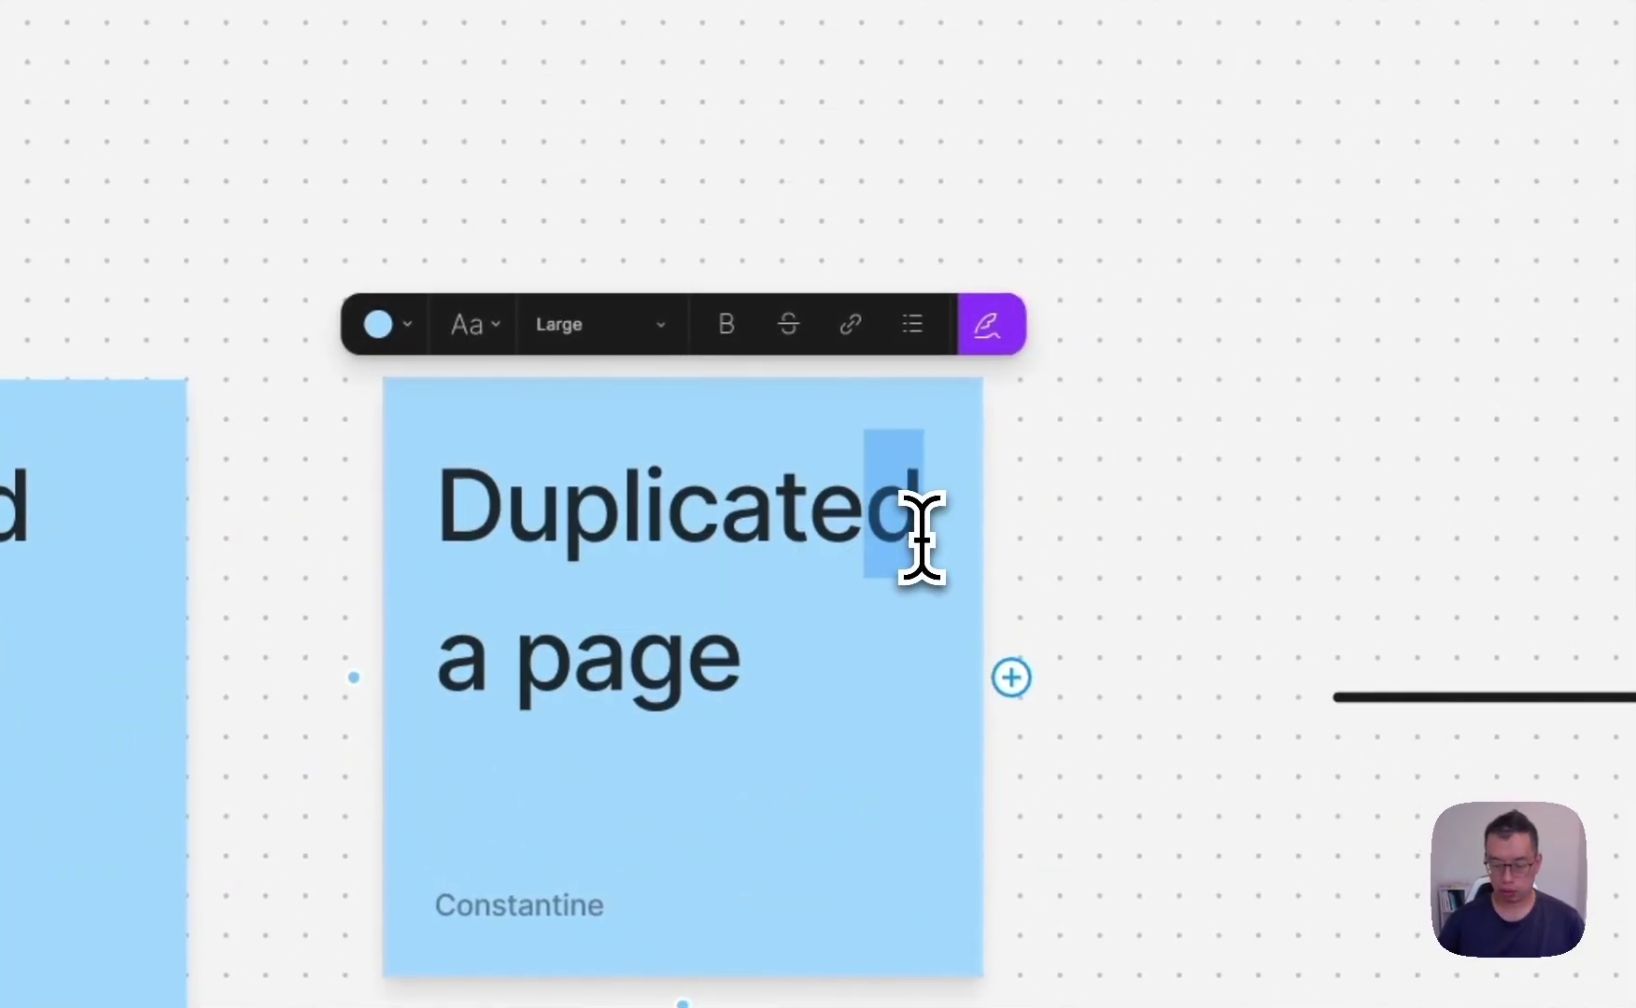
key(BackSpace)
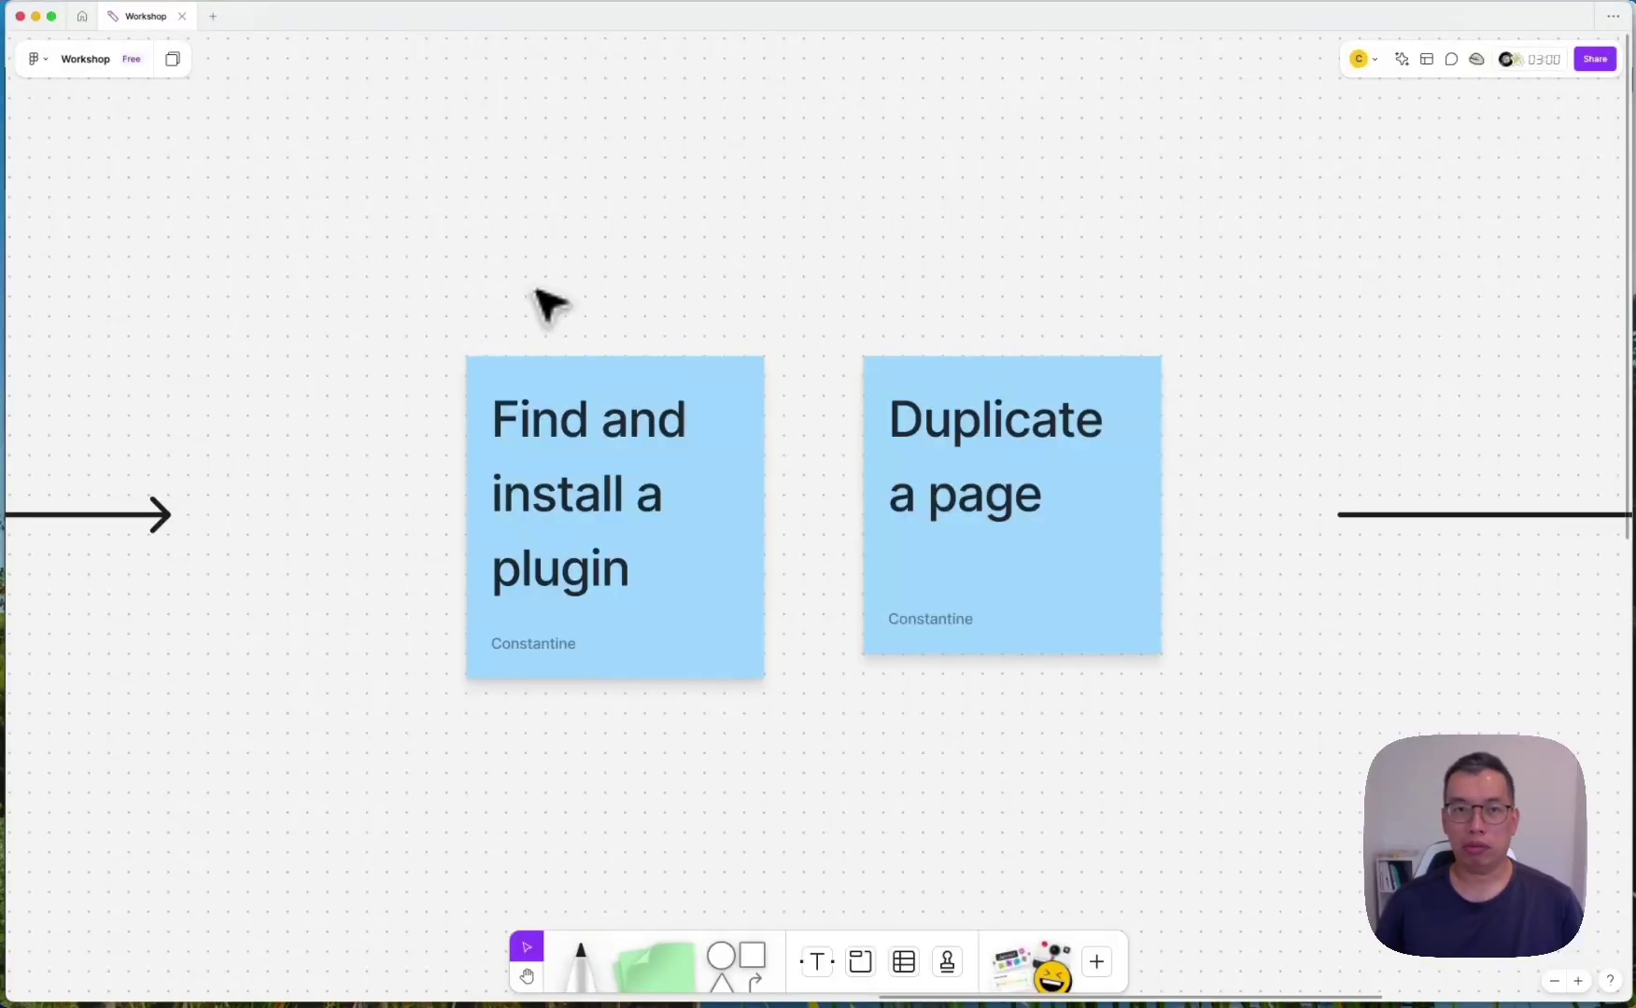
Switch to the WordPress admin in Google Chrome, open its Dashboard and dismiss the Elementor notice.
scroll(549, 305, right, 15)
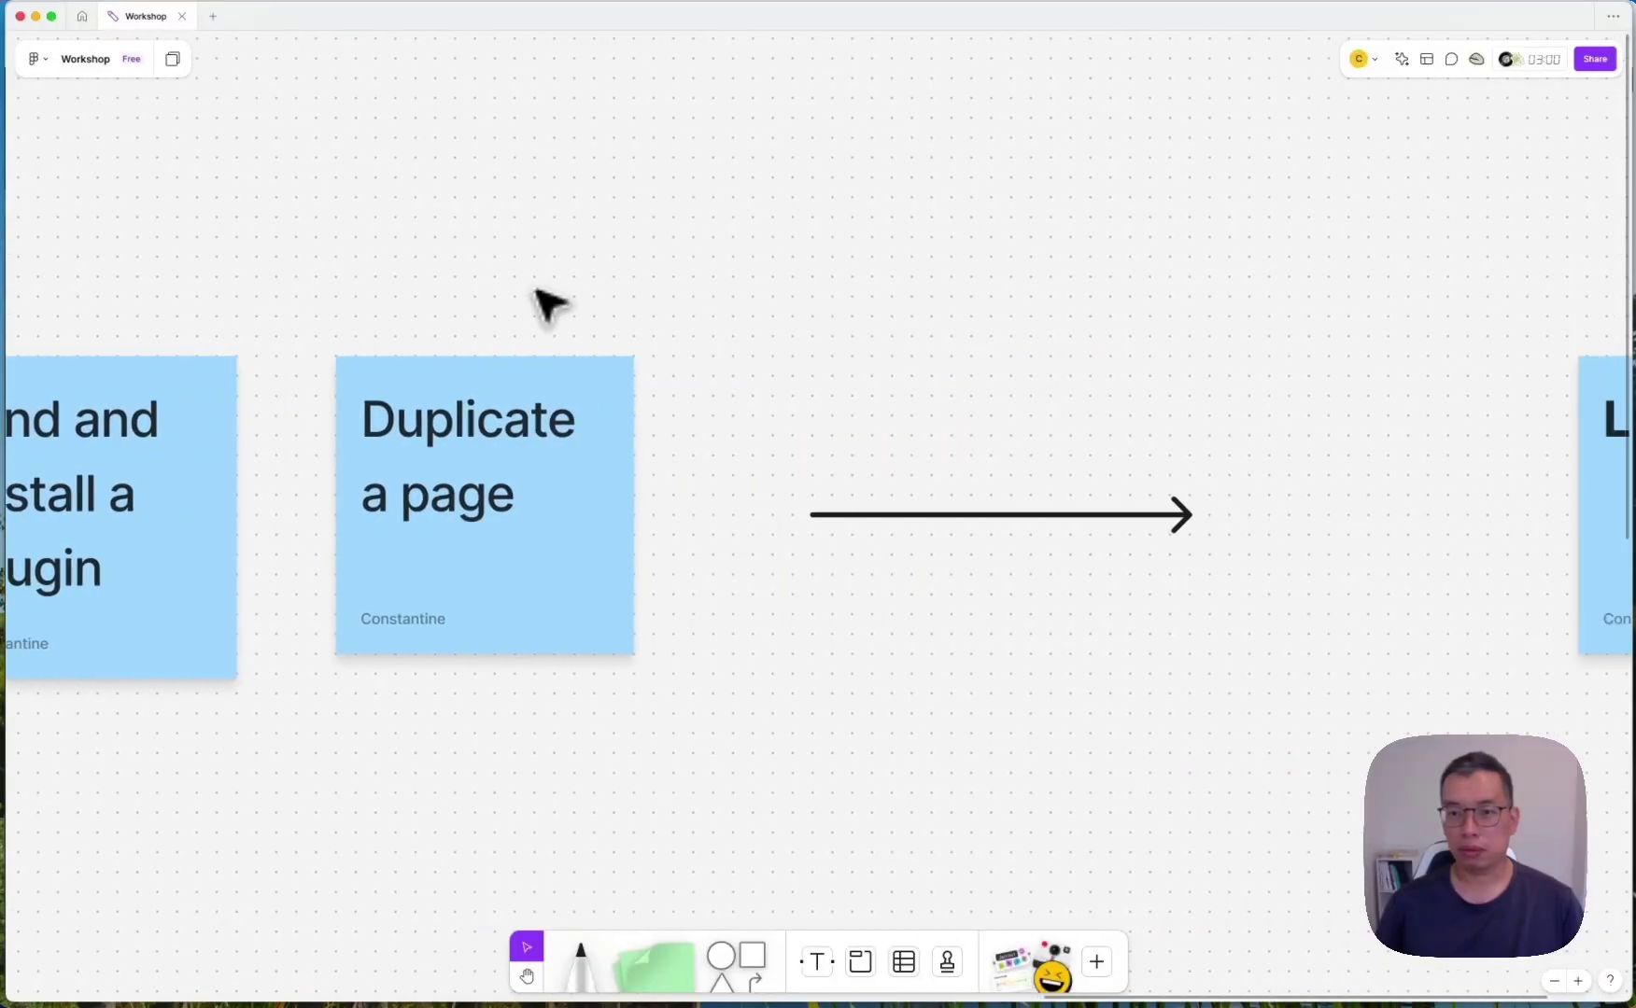
scroll(549, 304, up, 2)
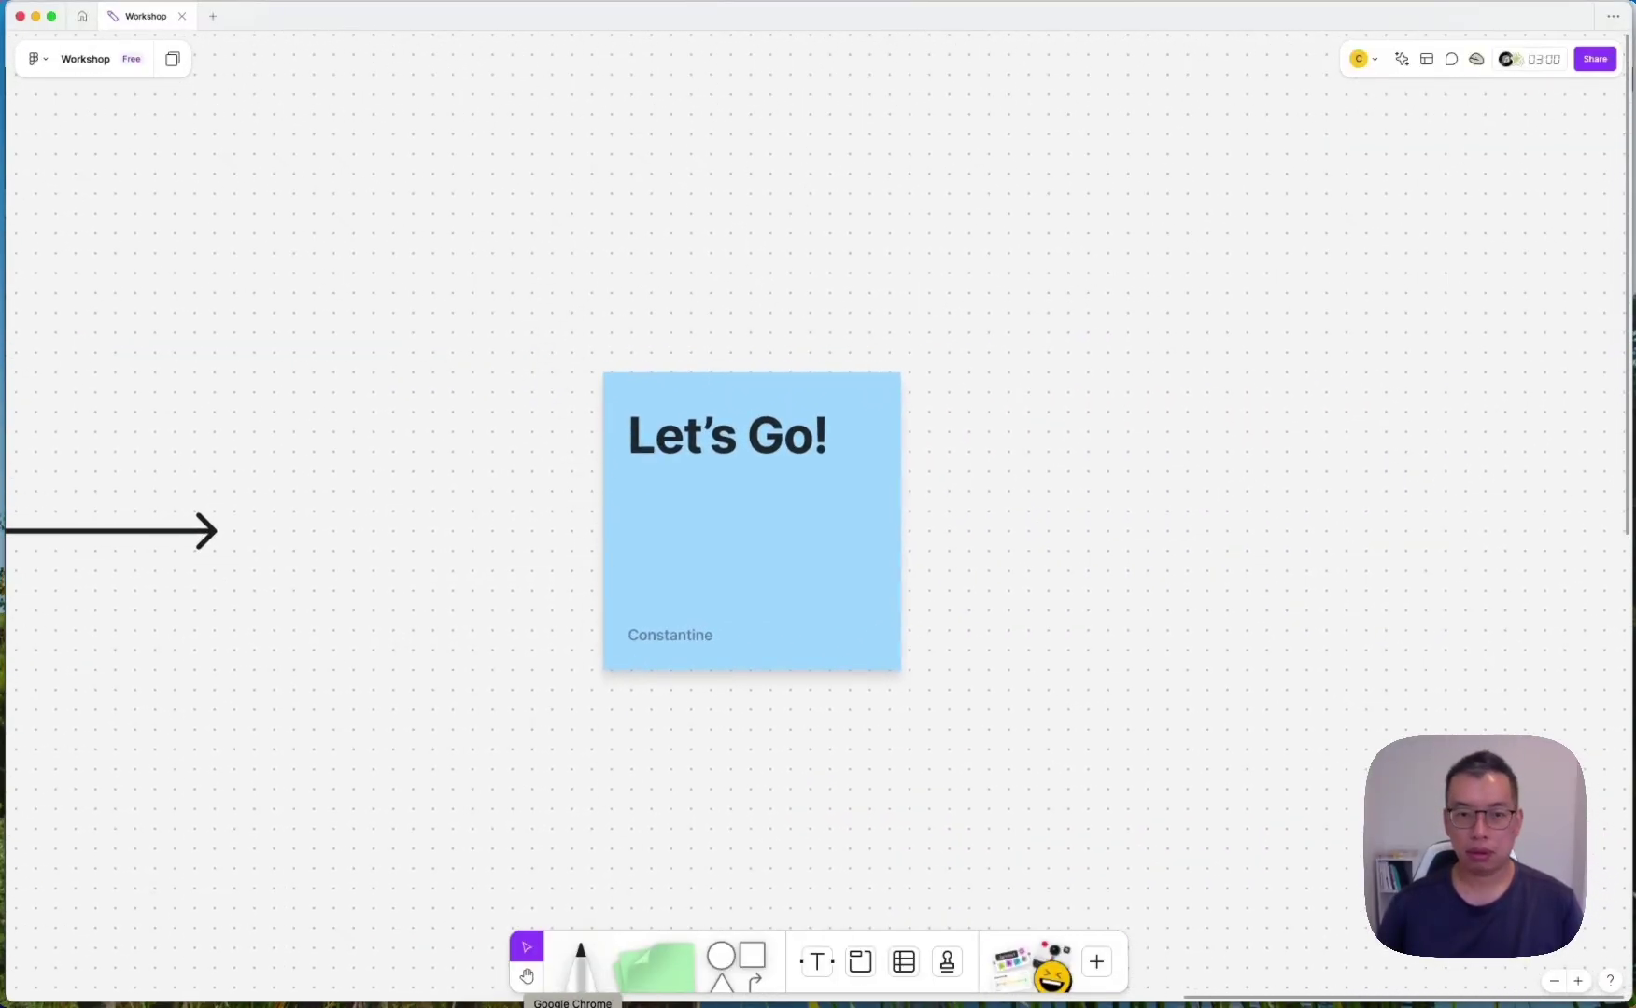
click(573, 1007)
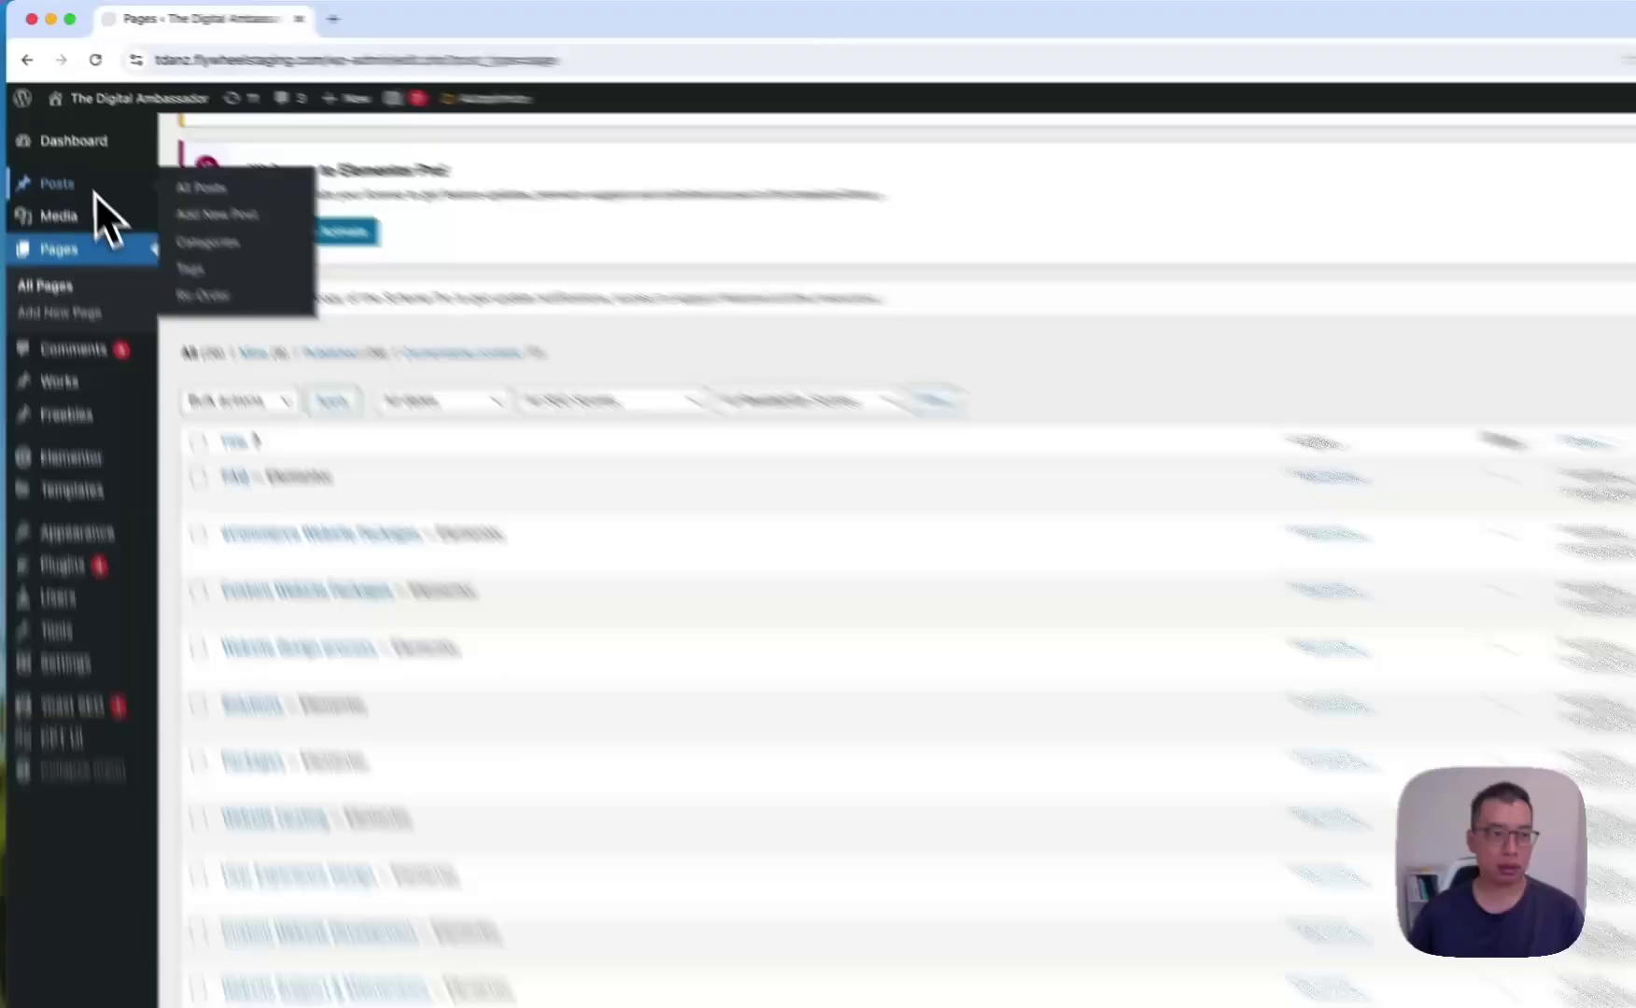
click(73, 114)
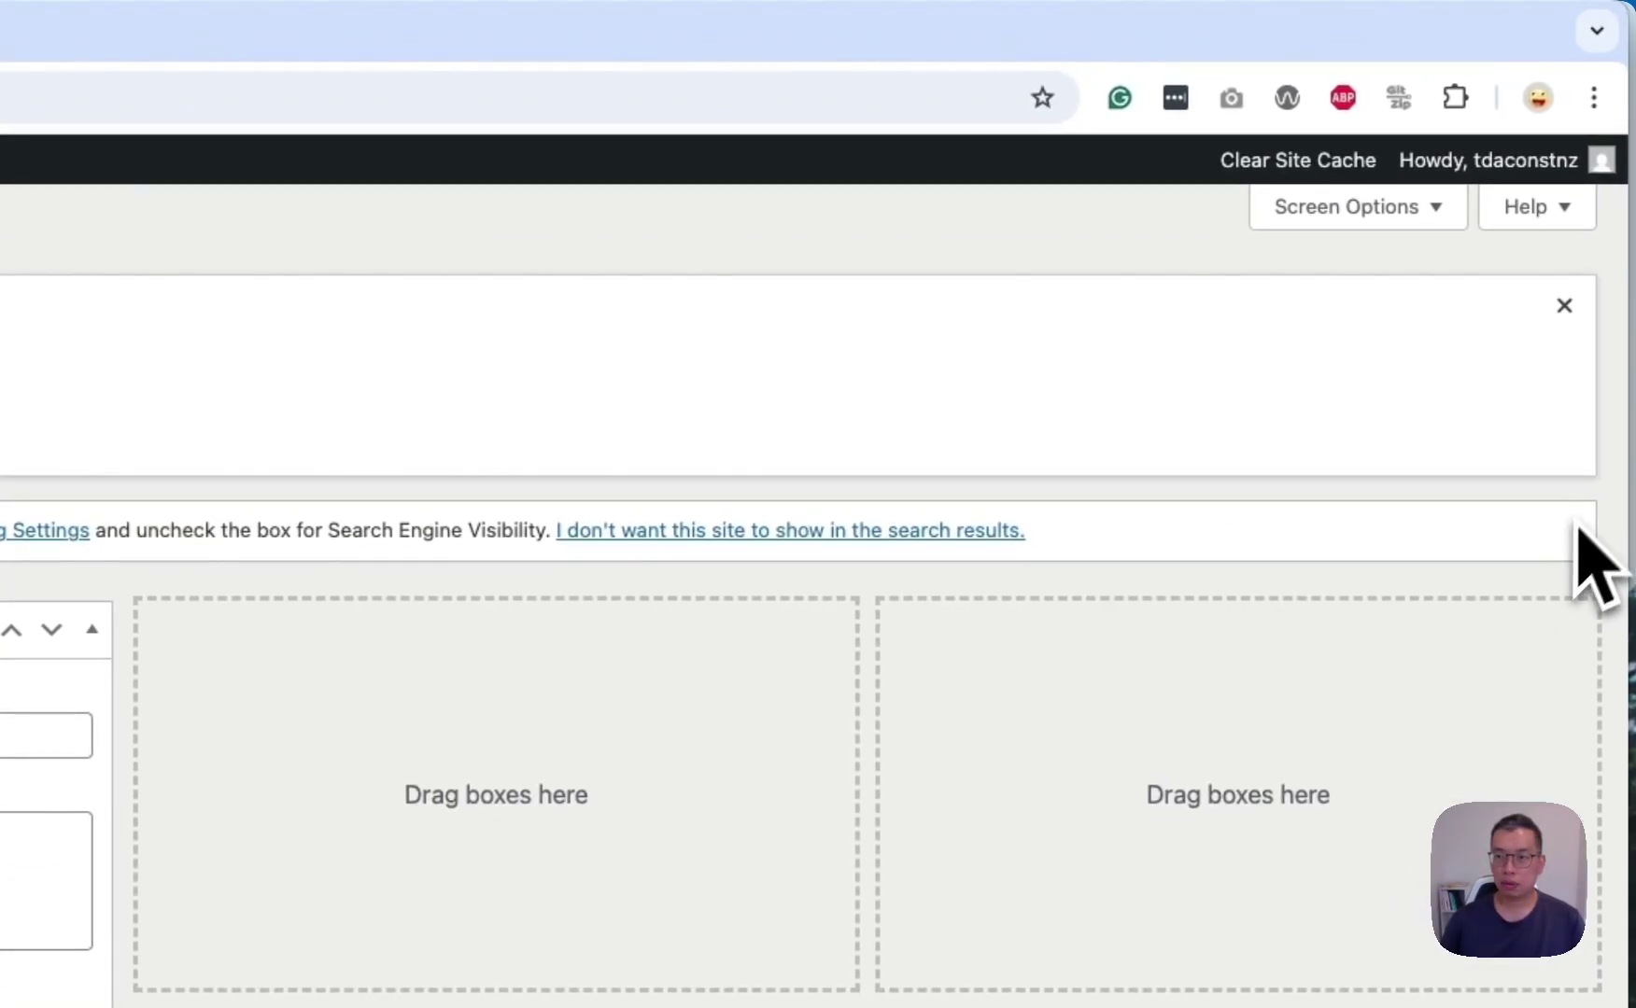
click(1564, 307)
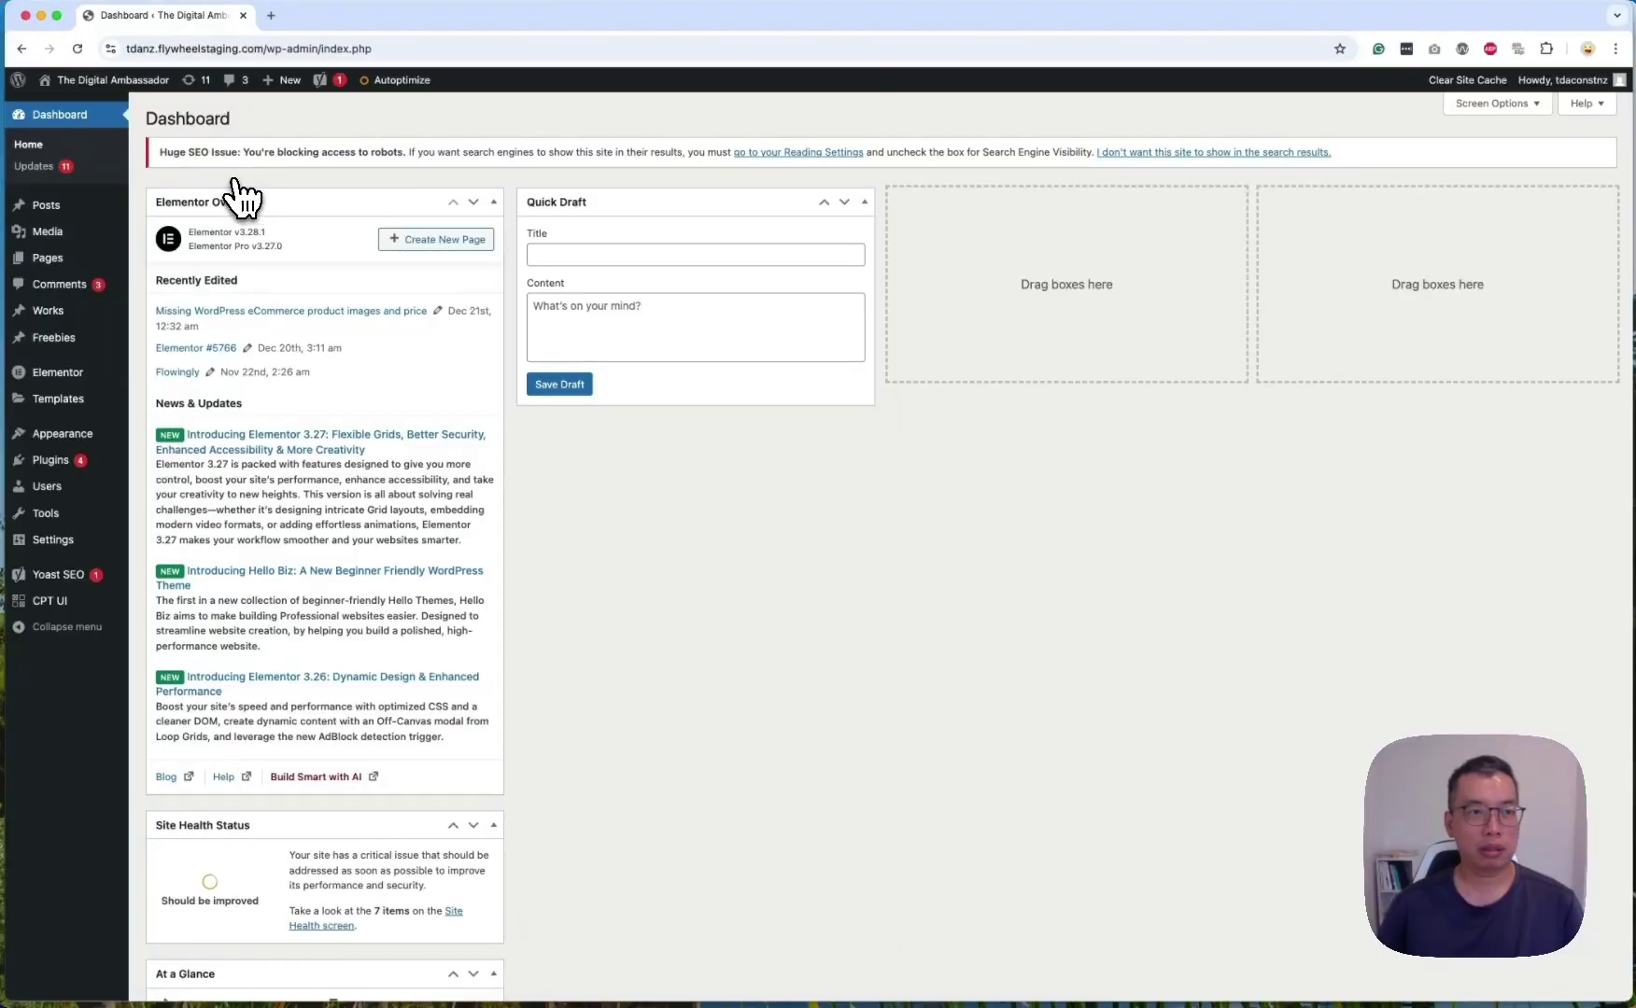
View the installed plugins page and return to the Dashboard.
mouse_move(128, 212)
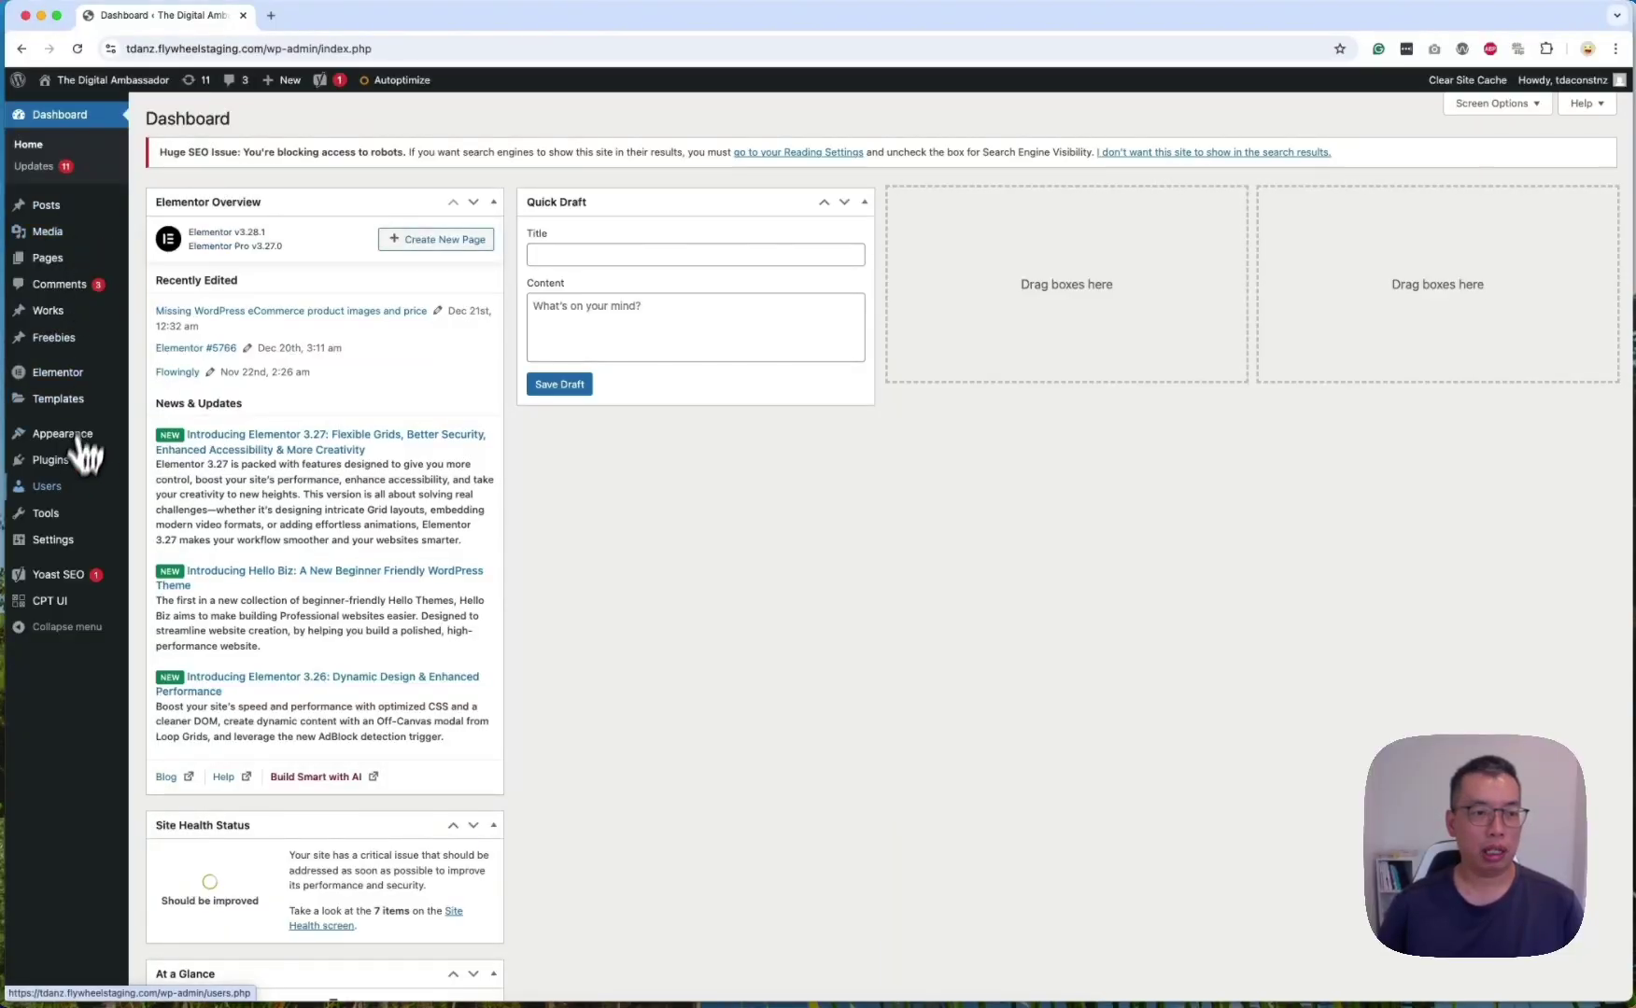
mouse_move(67, 473)
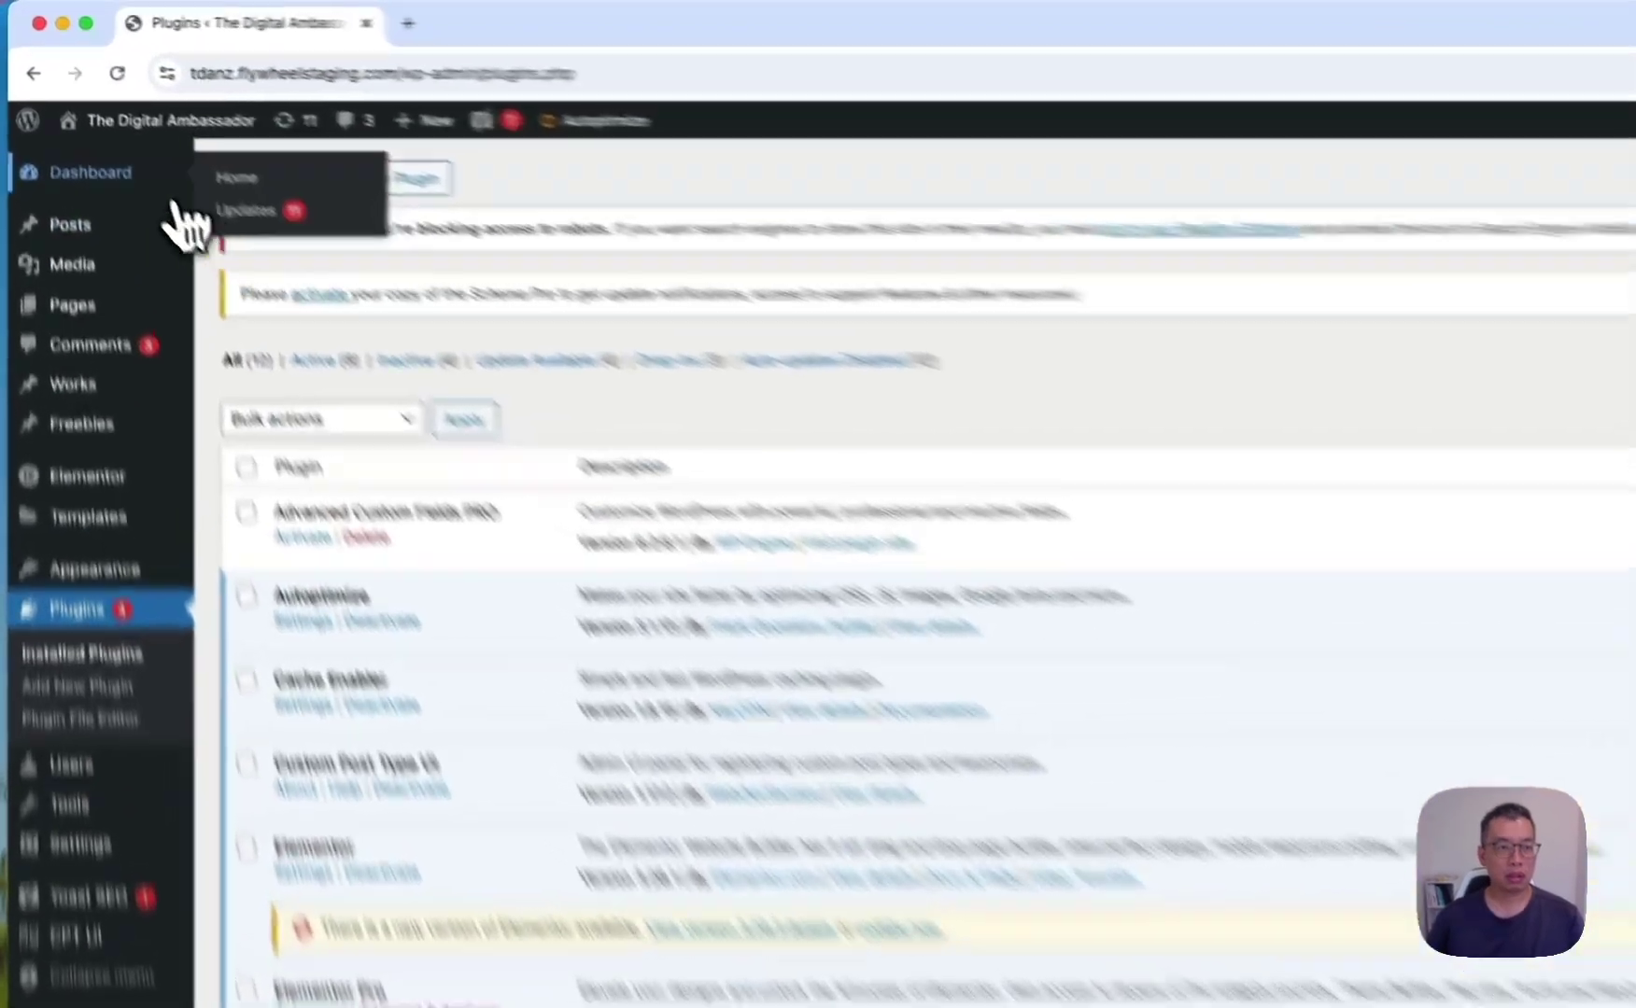
click(79, 115)
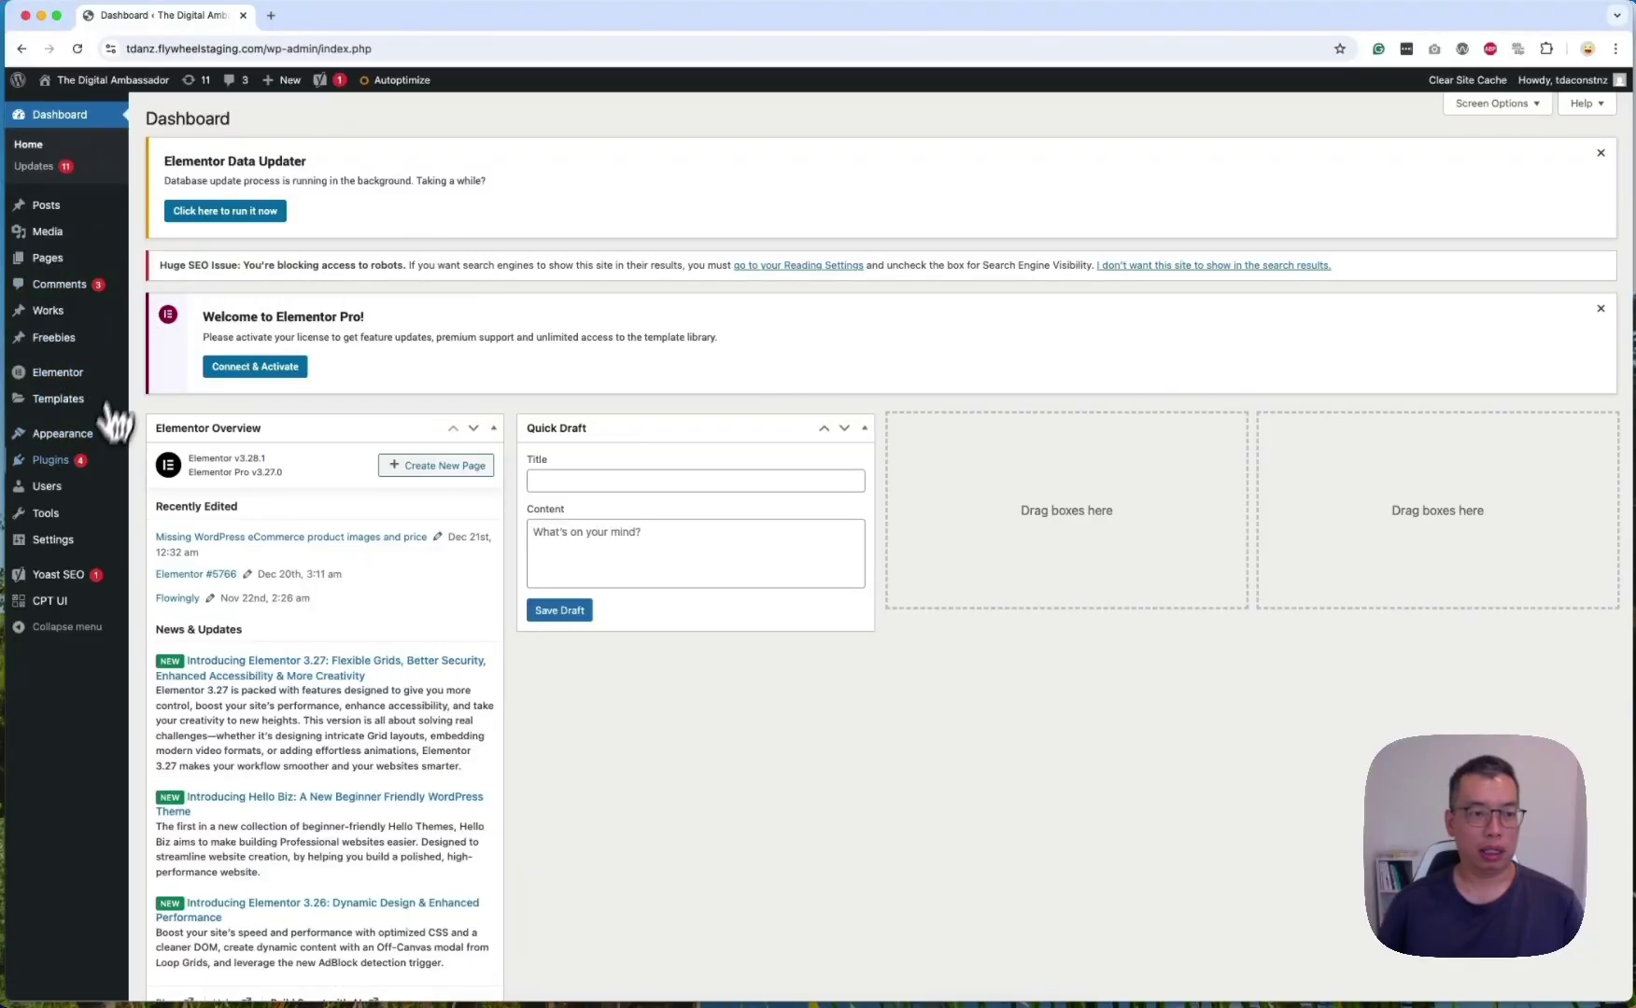
Open the page for adding new plugins and search the directory for "yoast".
mouse_move(90, 478)
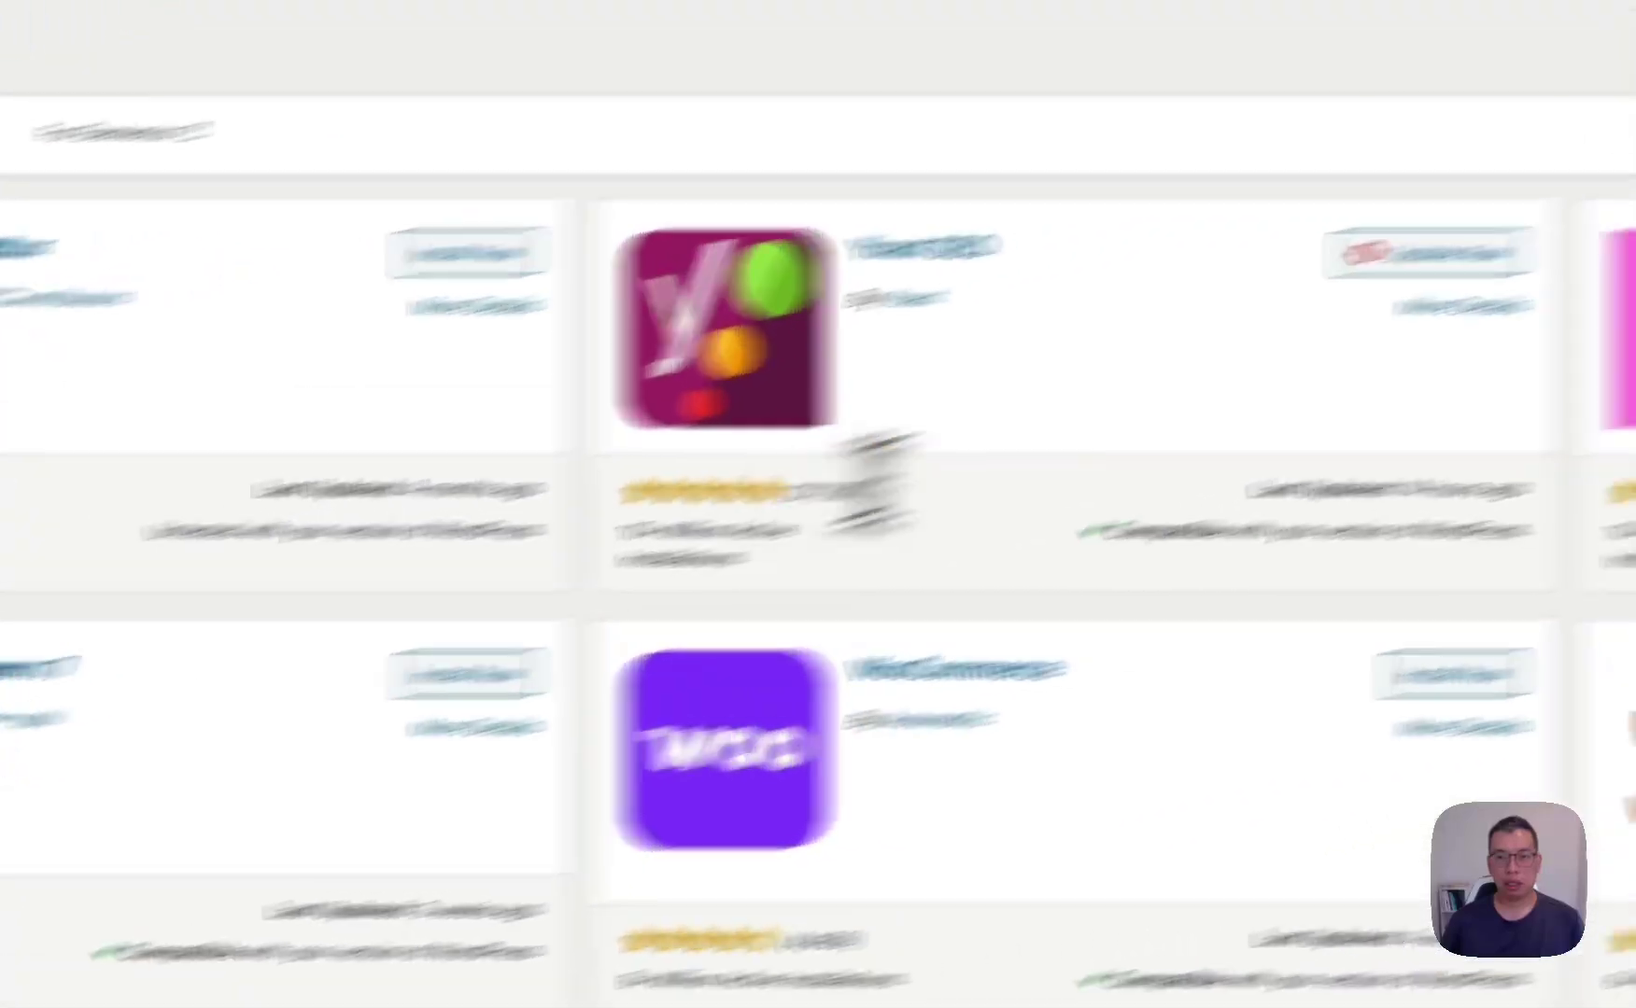
click(1135, 329)
text(yp)
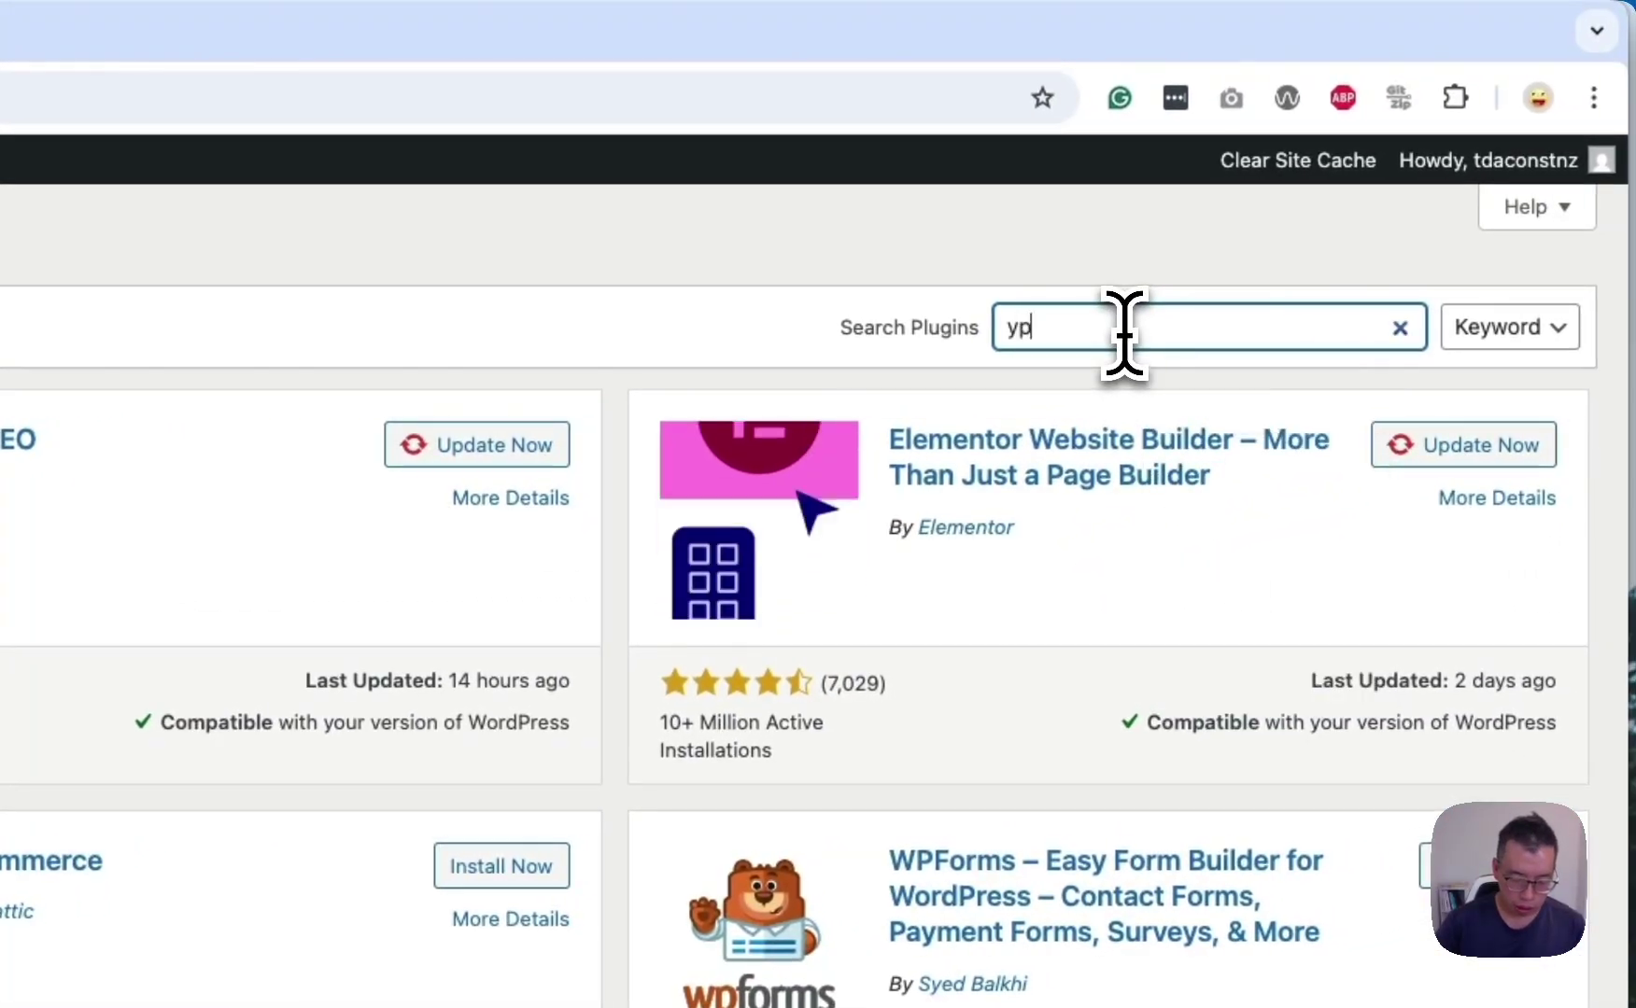
text(ast)
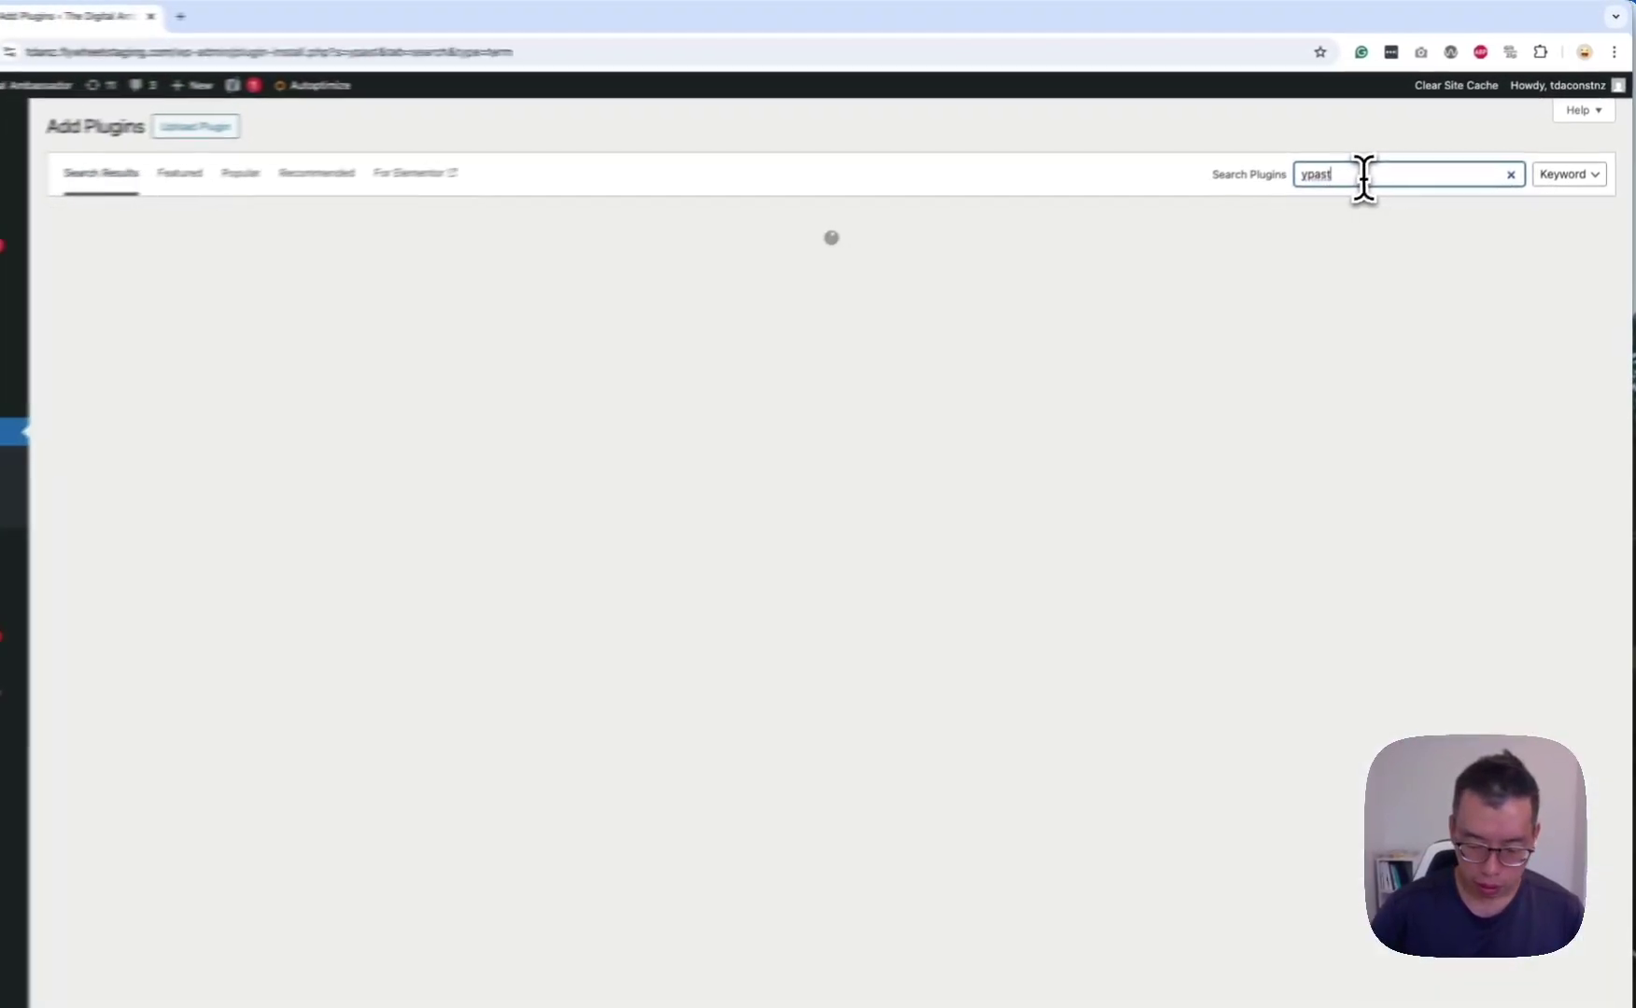
key(super+a)
text(yoast)
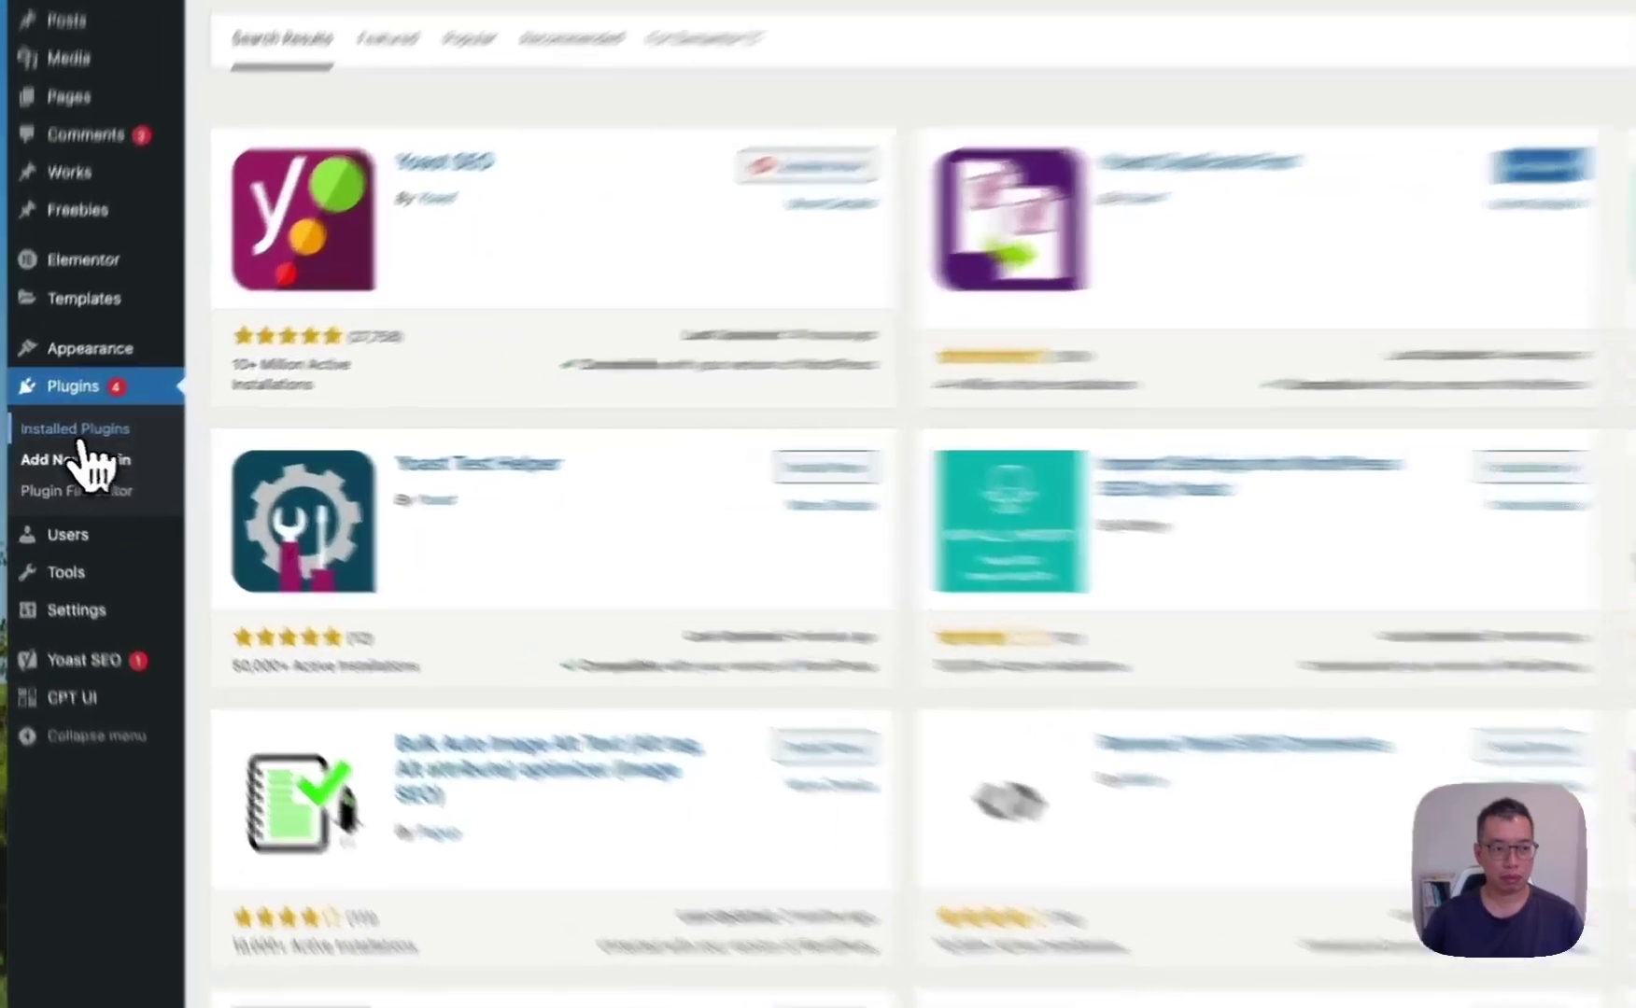
Delete the Yoast Duplicate Post plugin from the installed plugins and confirm the deletion.
click(80, 433)
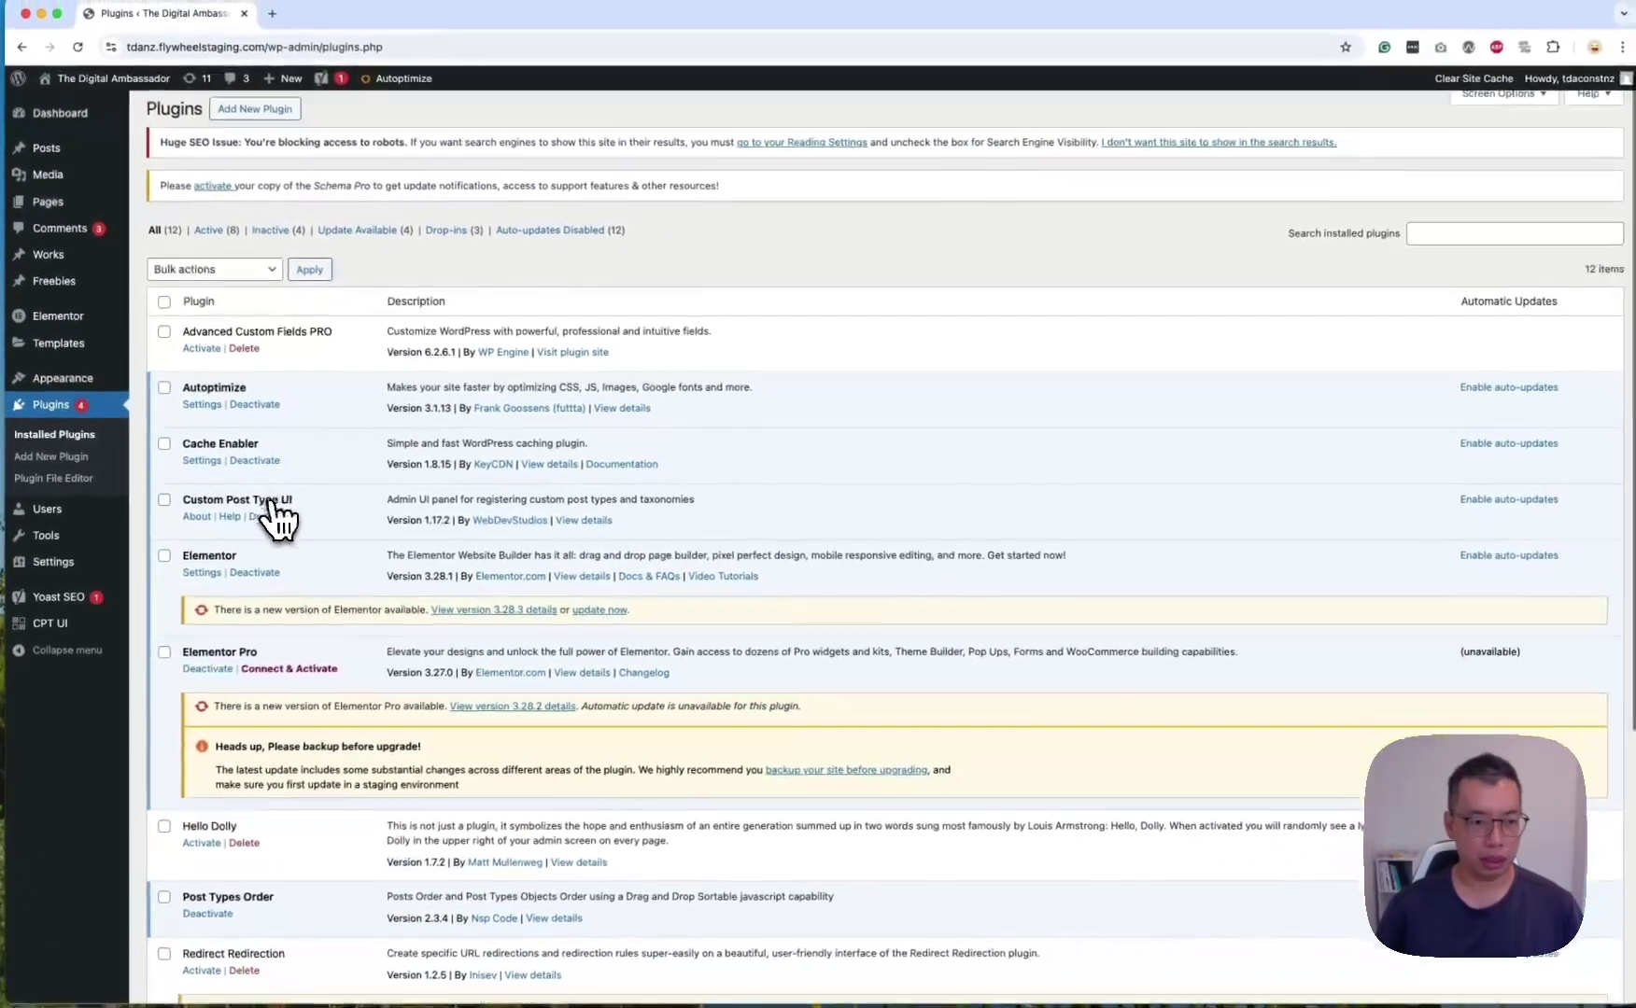
scroll(274, 519, down, 8)
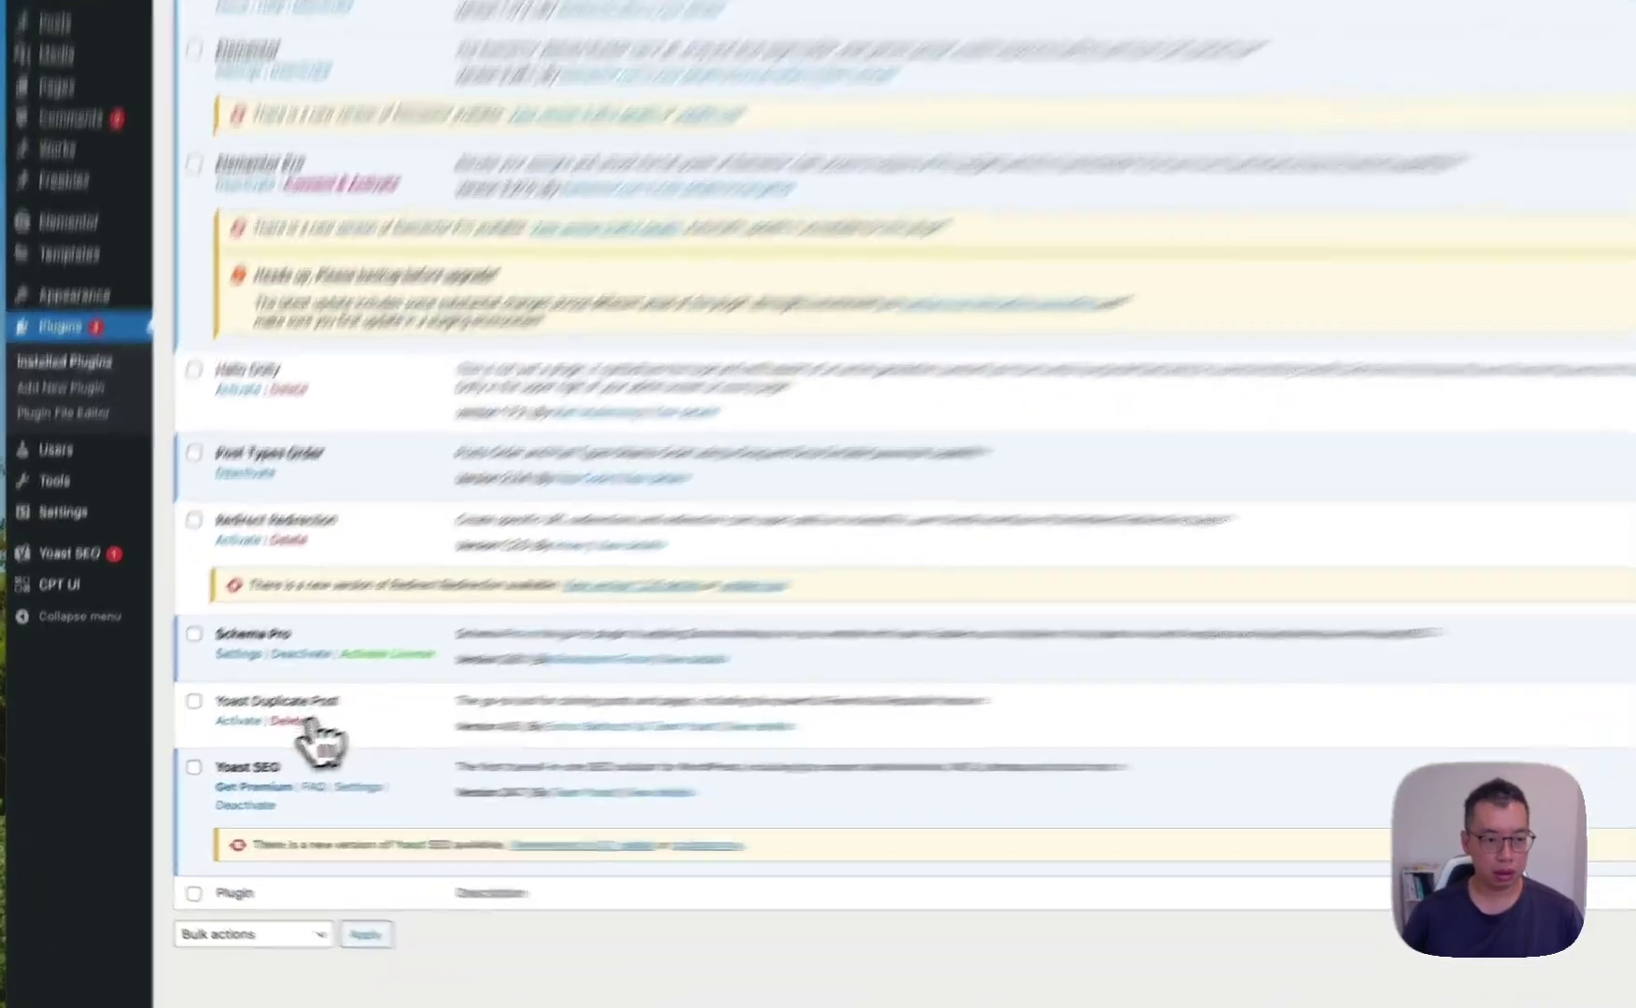
click(297, 721)
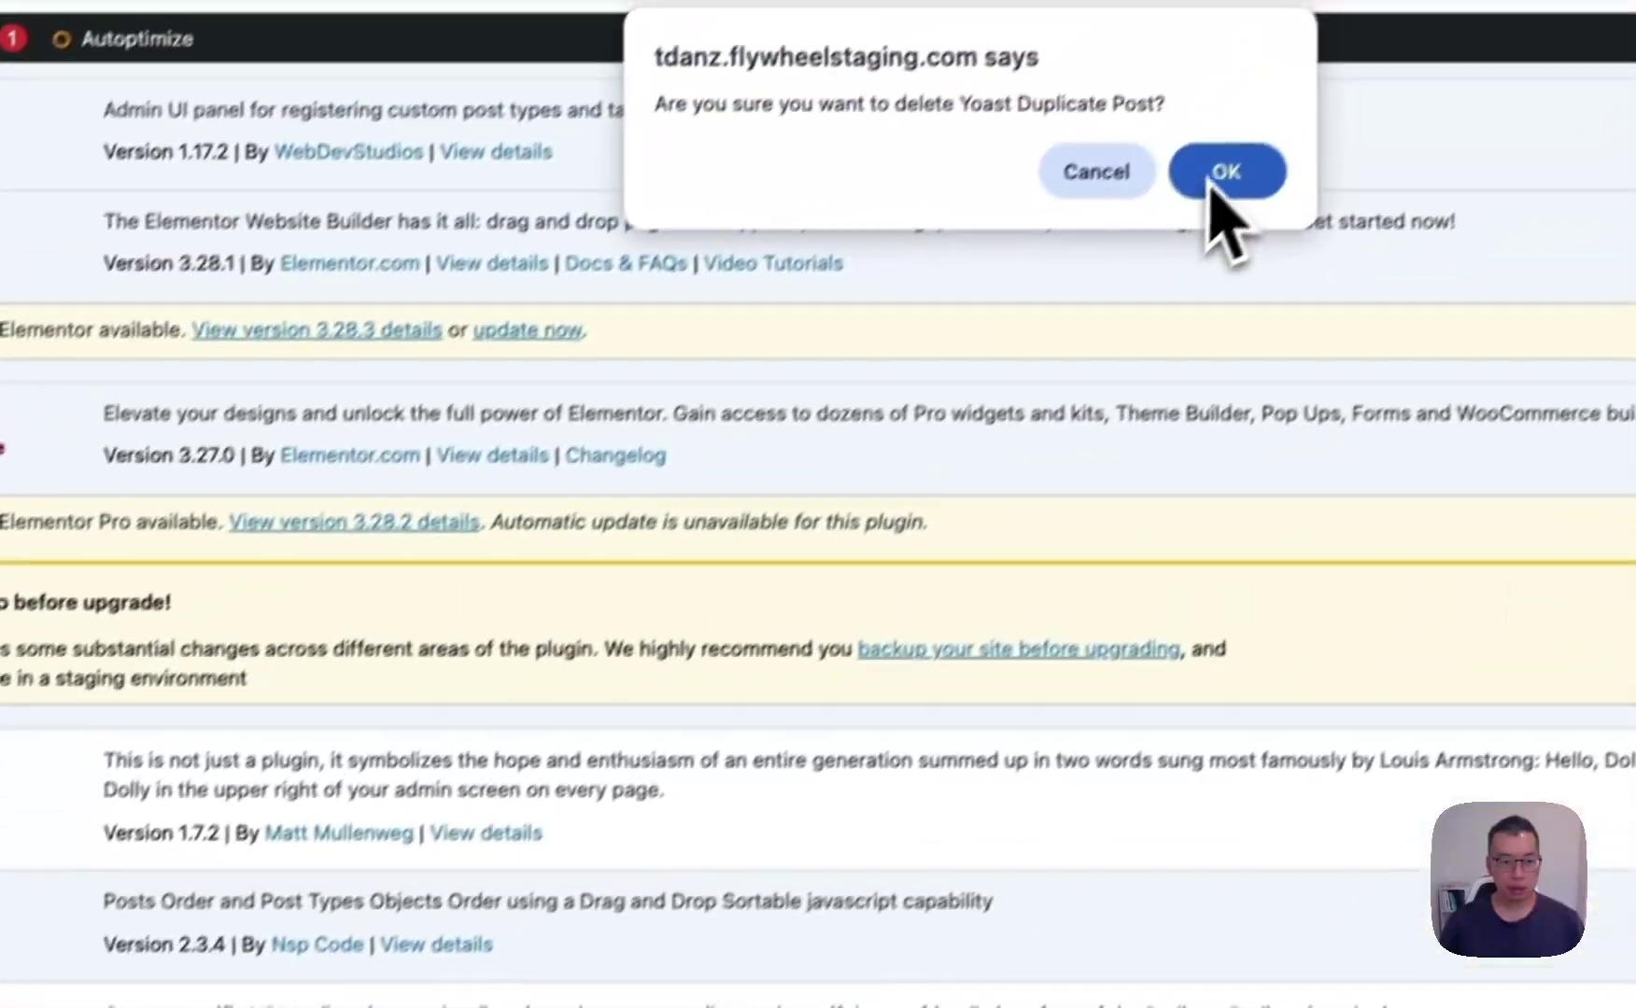
click(1219, 174)
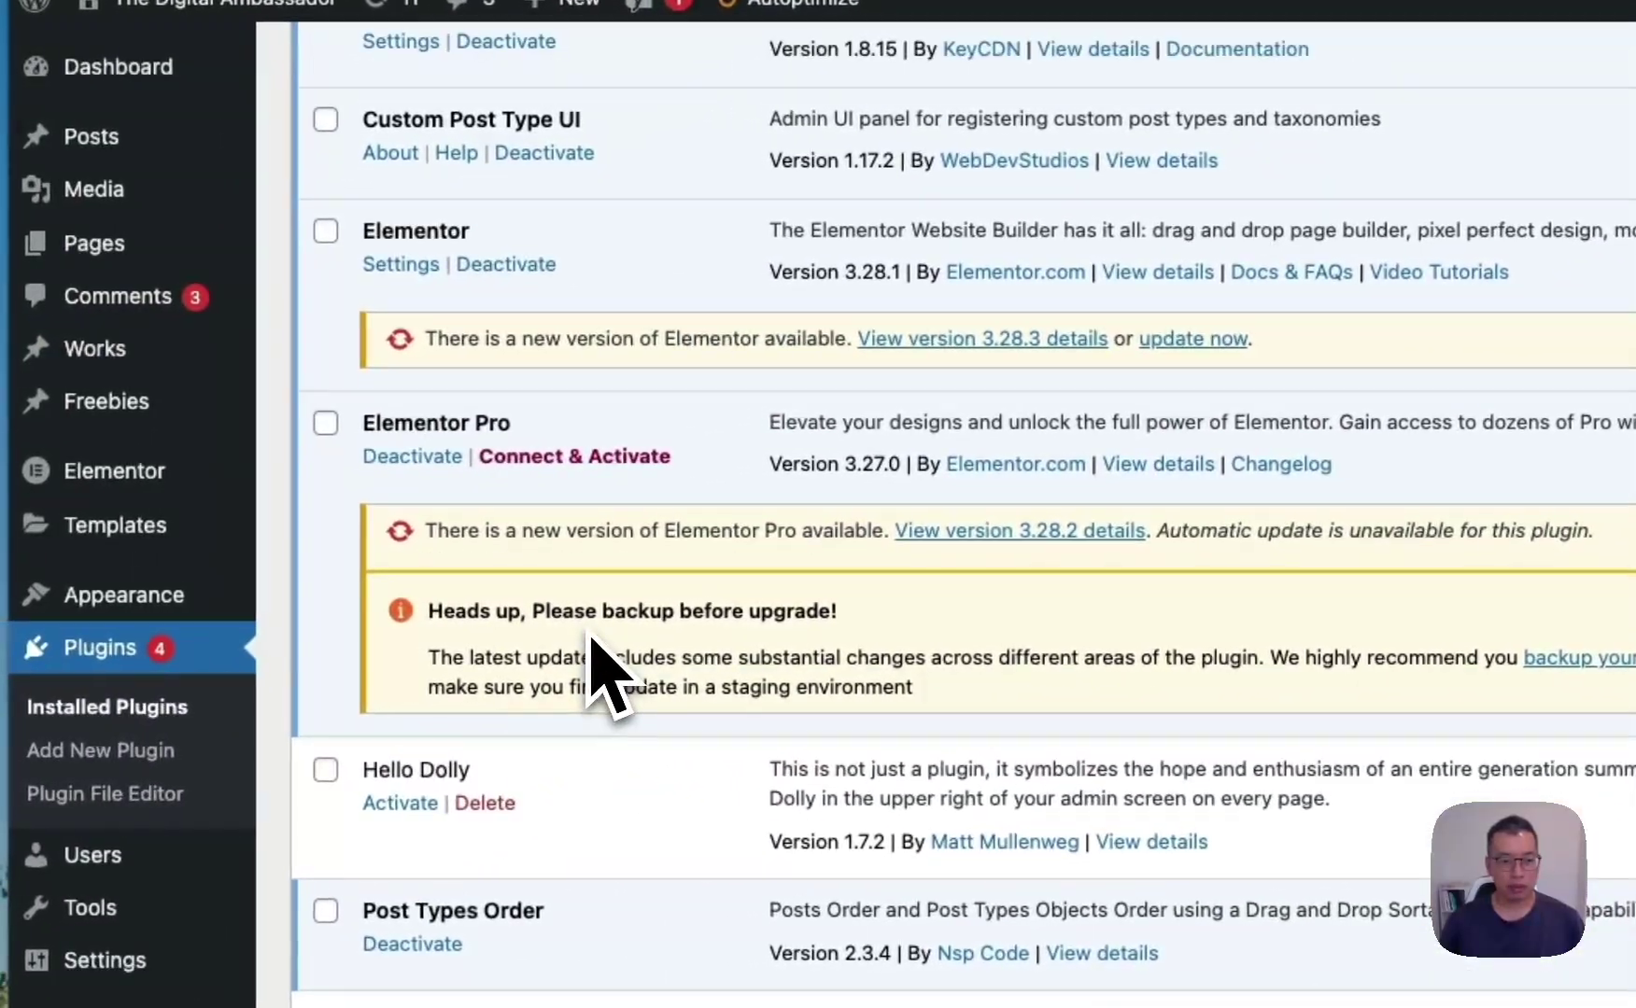
scroll(595, 675, up, 6)
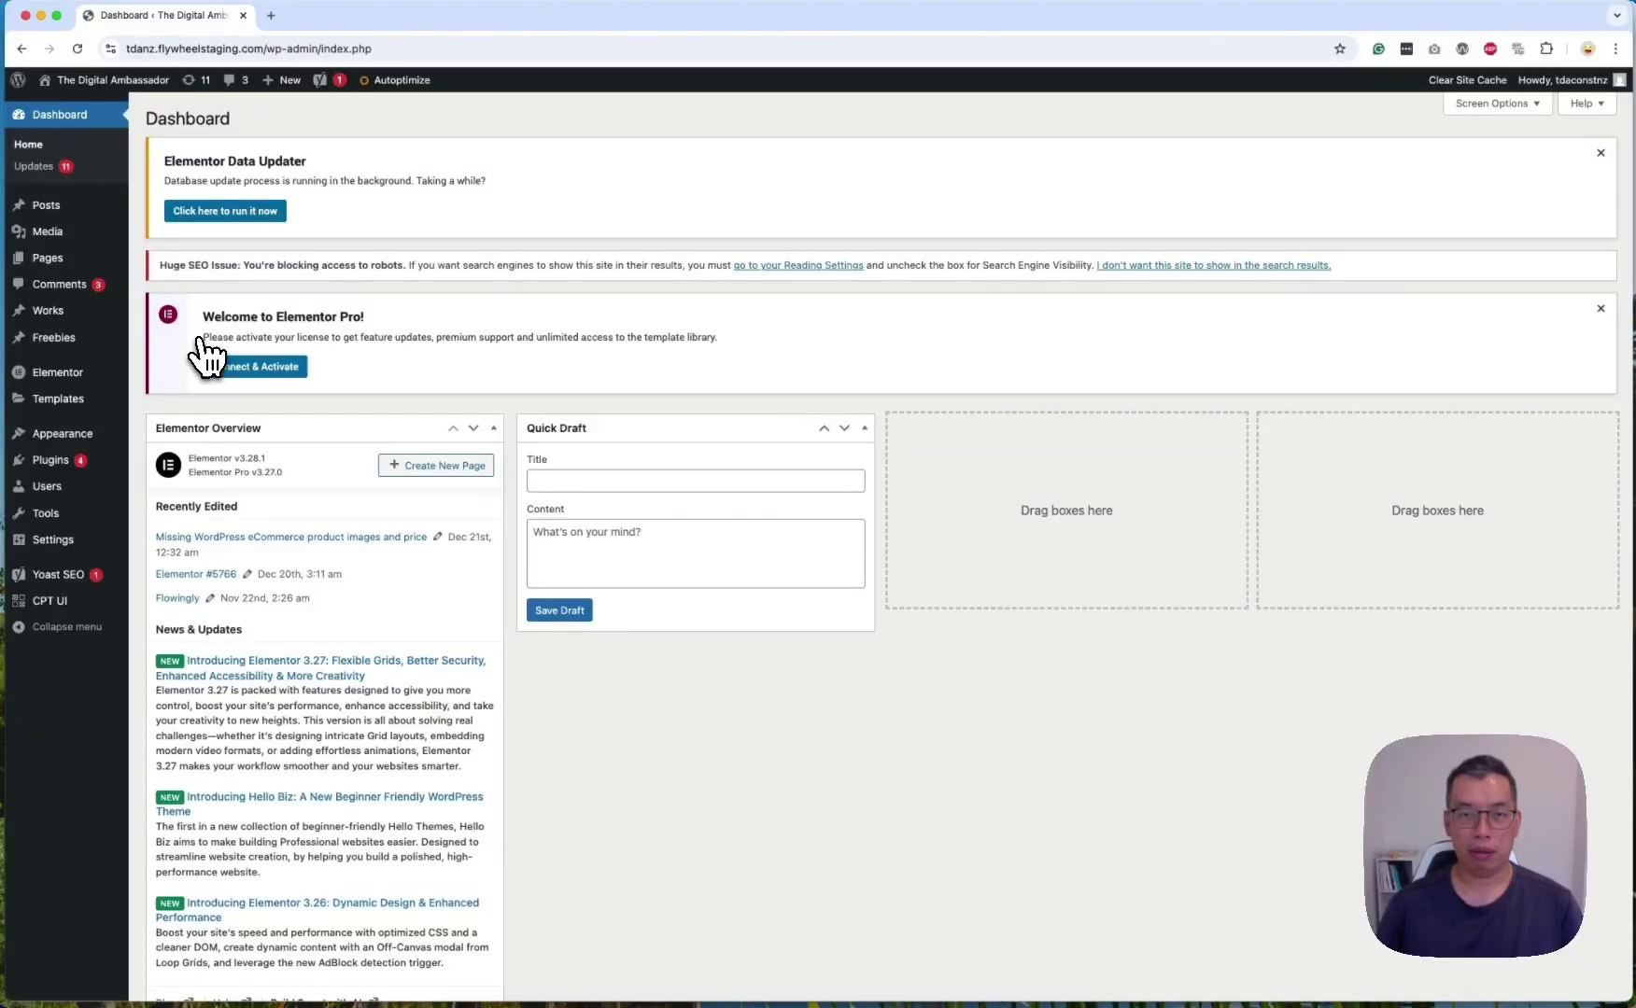
Find Yoast Duplicate Post by searching new plugins for "yoast", and install and activate it.
mouse_move(65, 461)
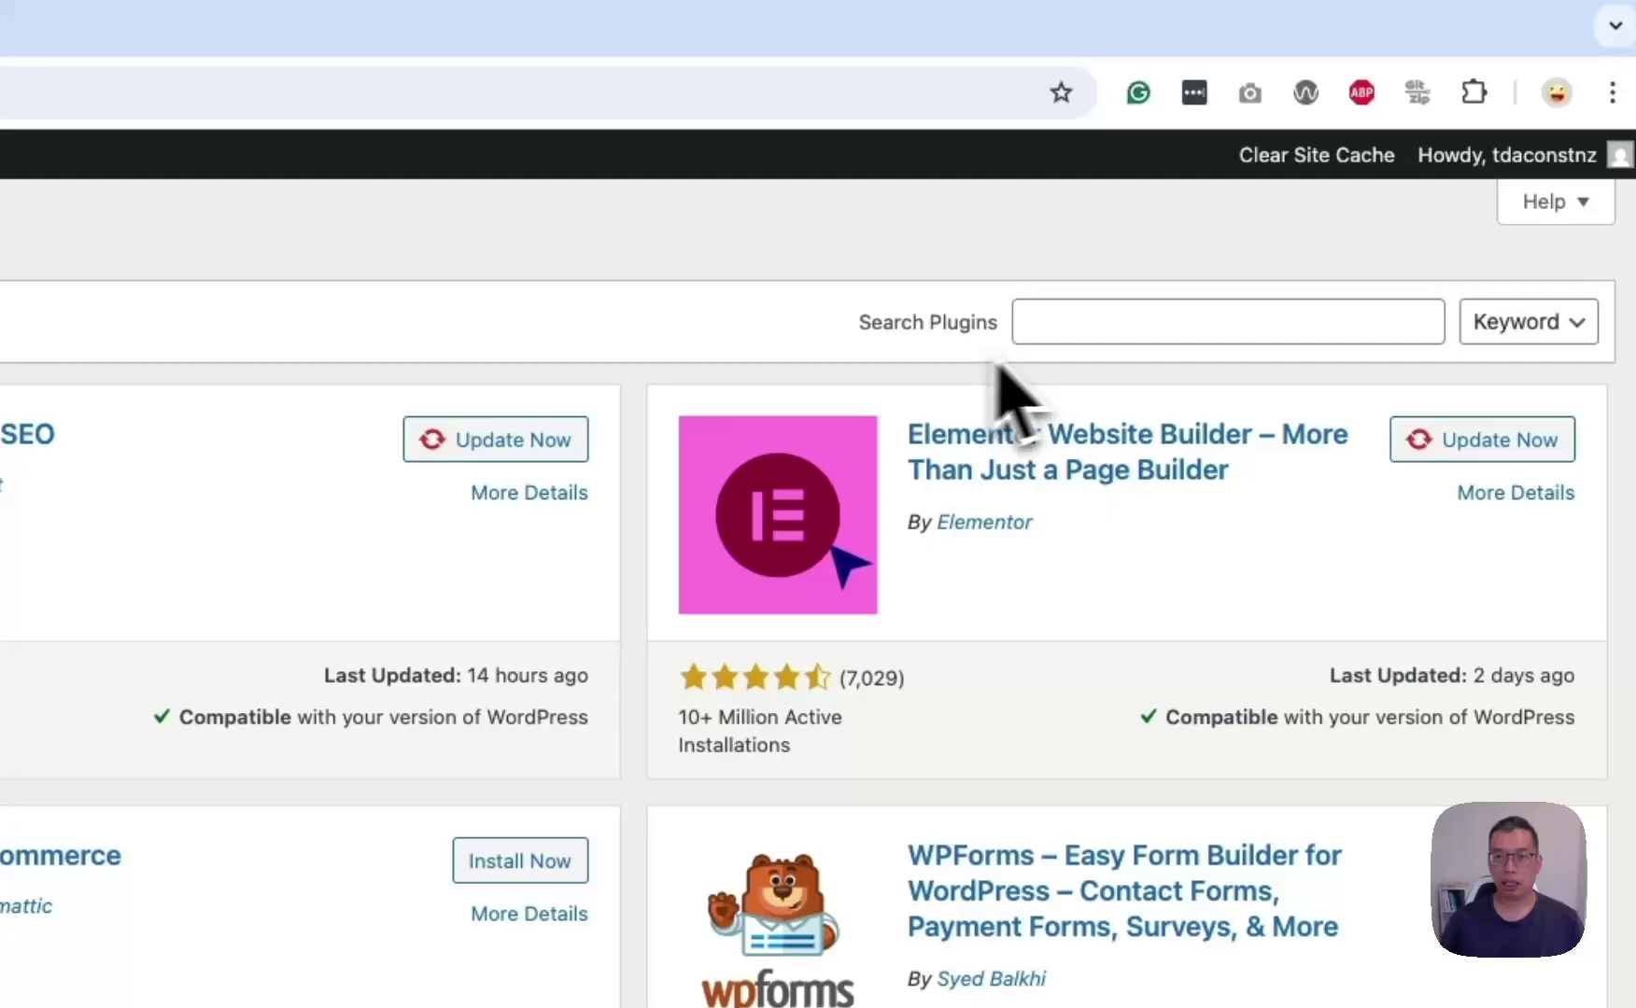
click(1067, 329)
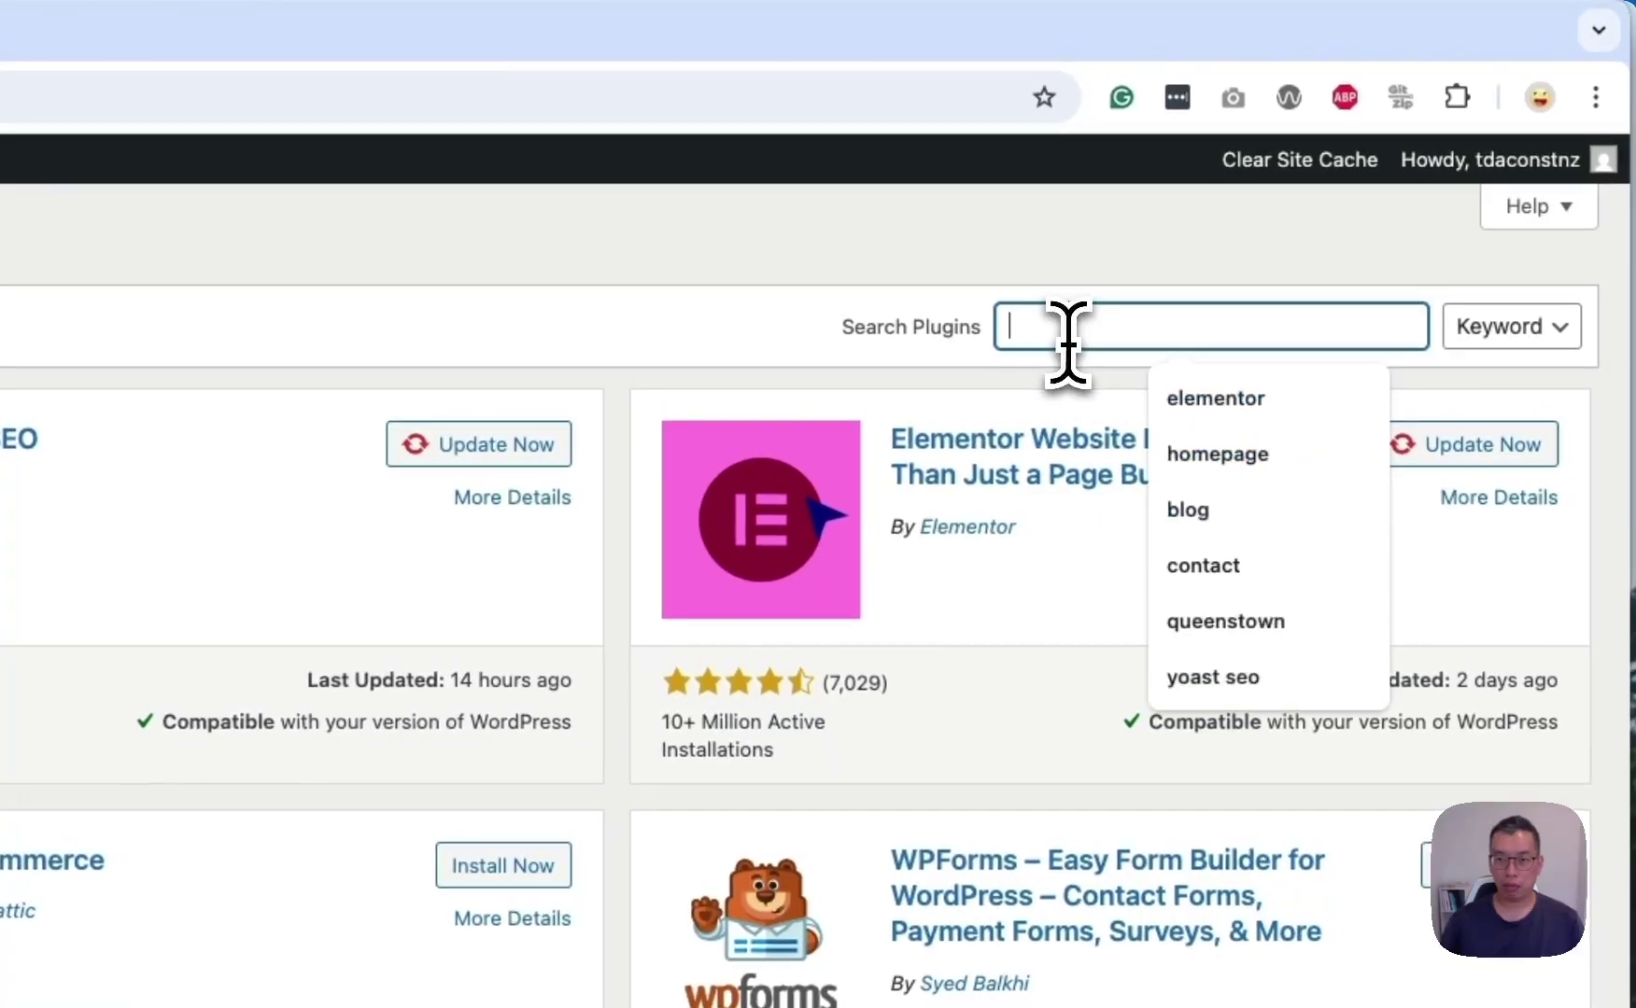
text(yoast)
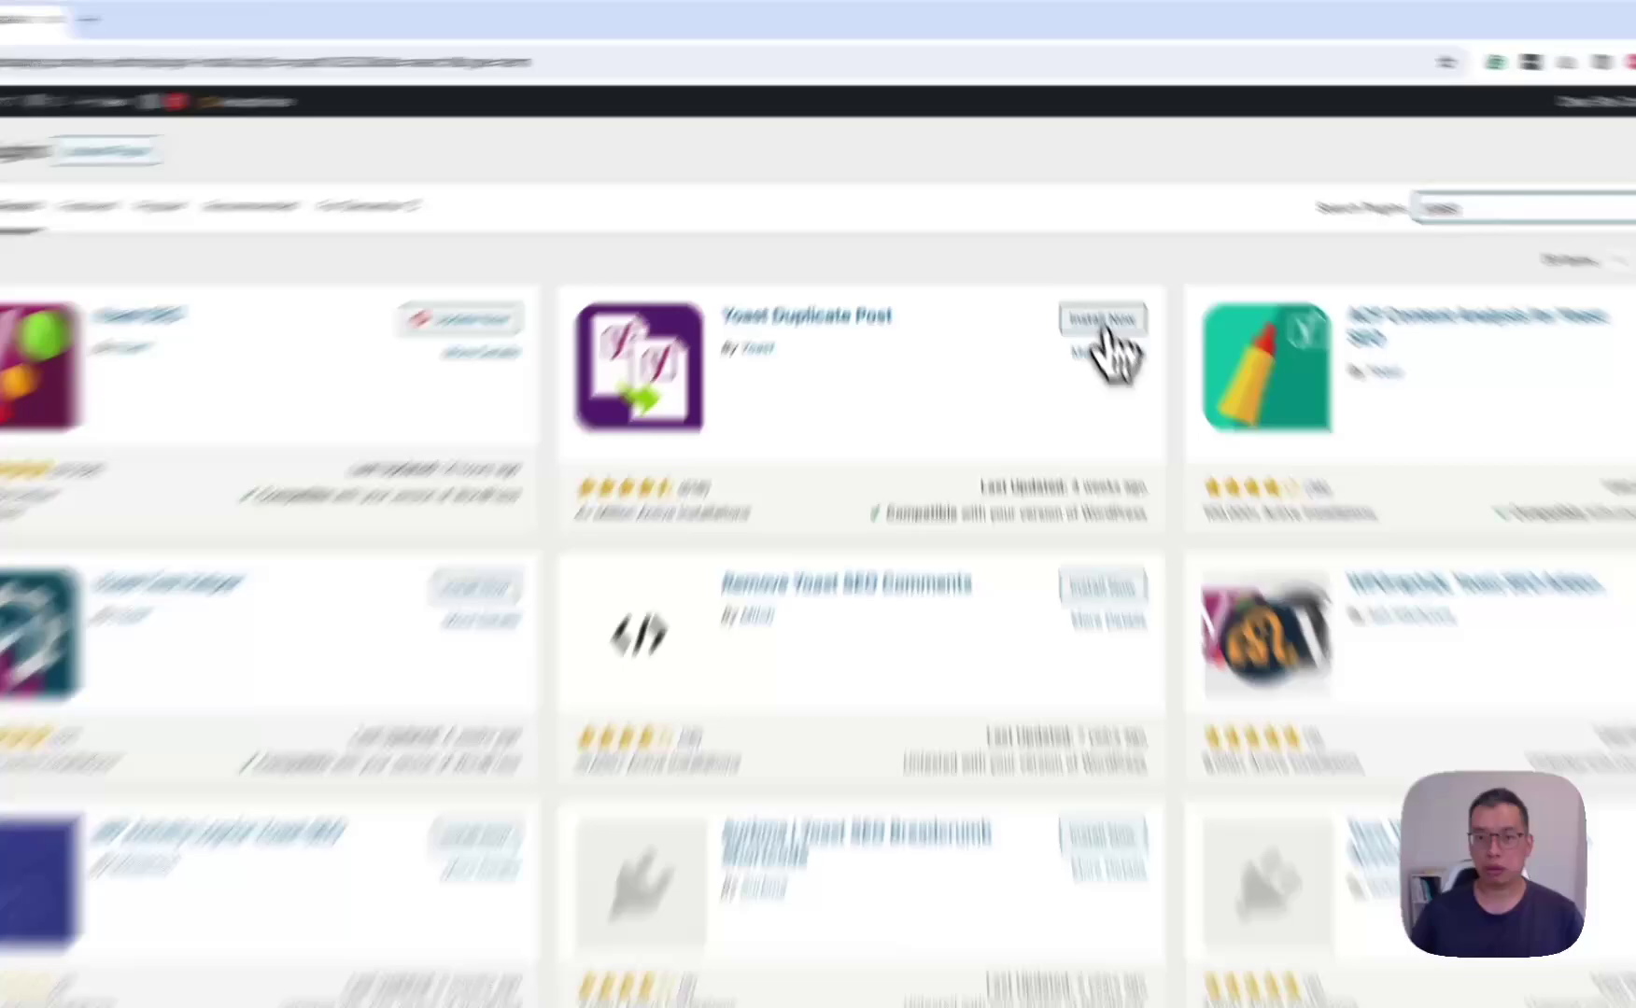
click(1069, 252)
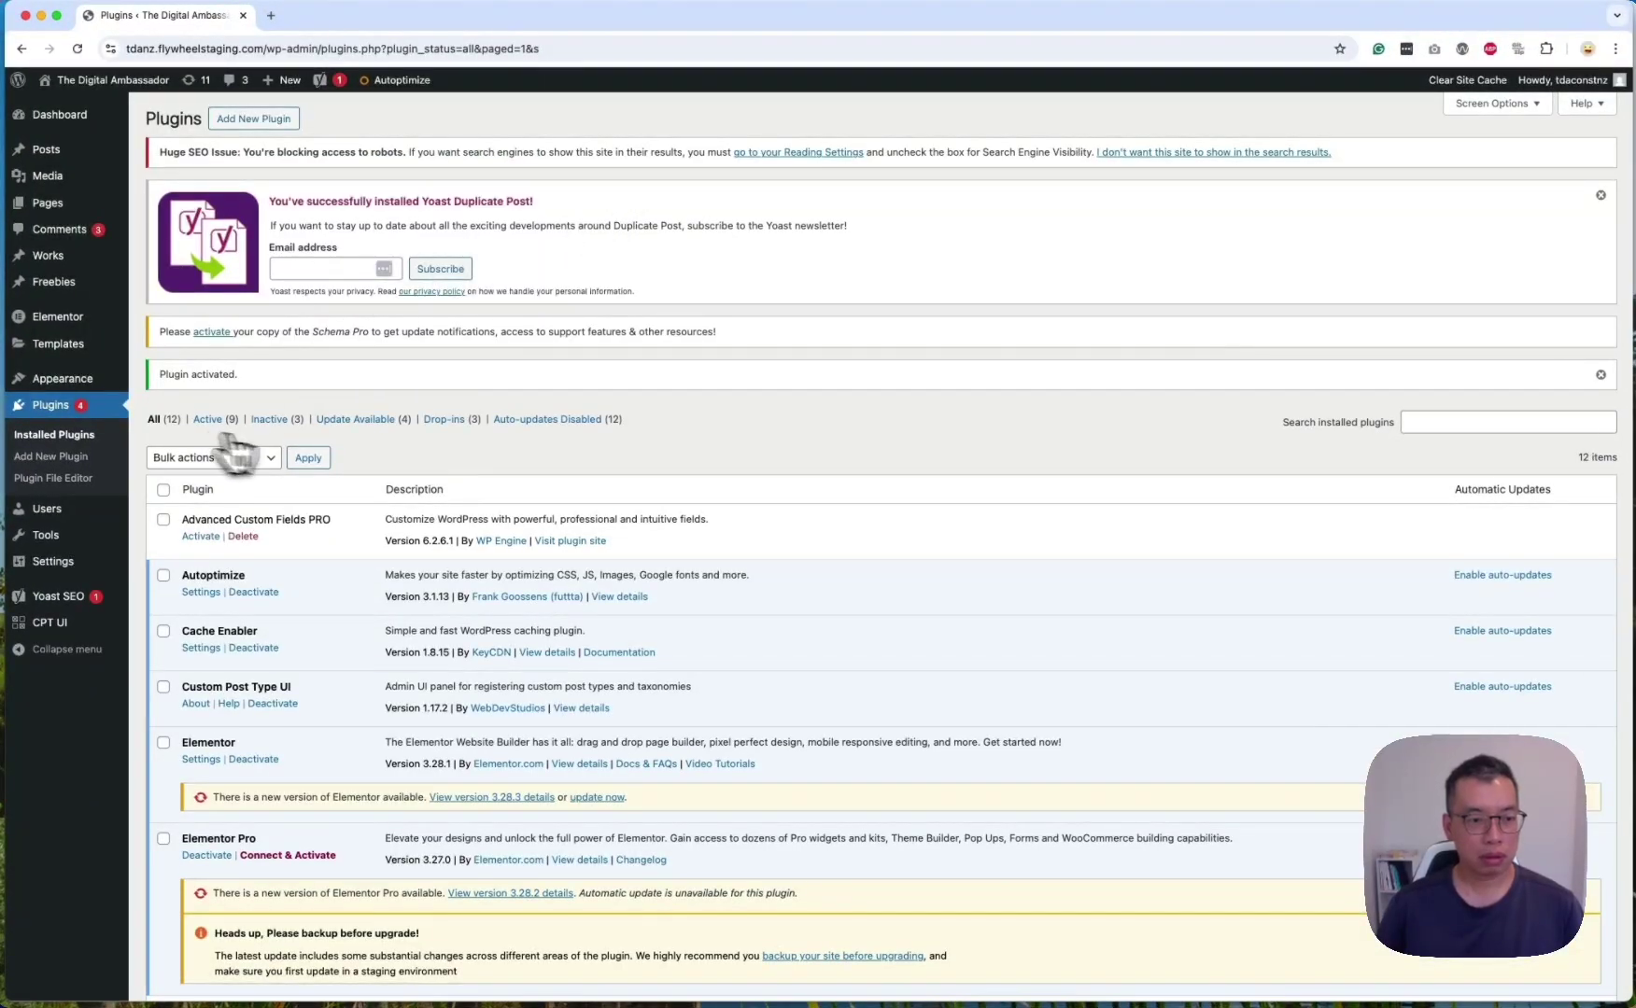
Open the Yoast Duplicate Post settings and review the post/page elements to copy and the title prefix and suffix options.
scroll(238, 455, down, 6)
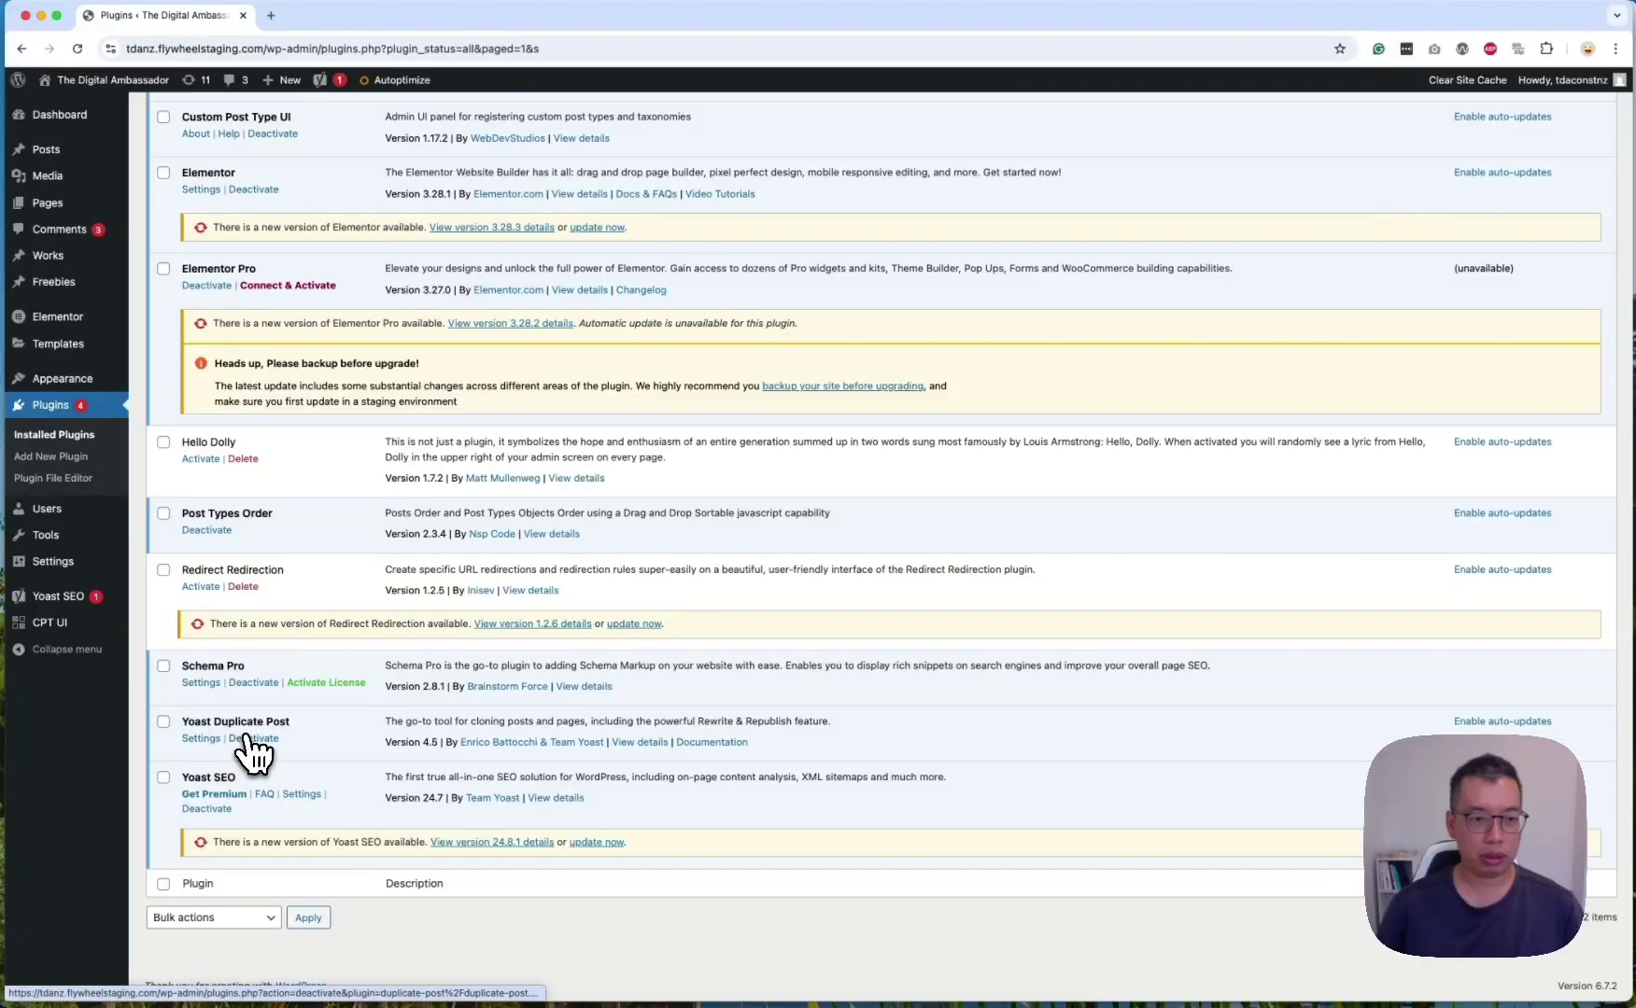
click(201, 742)
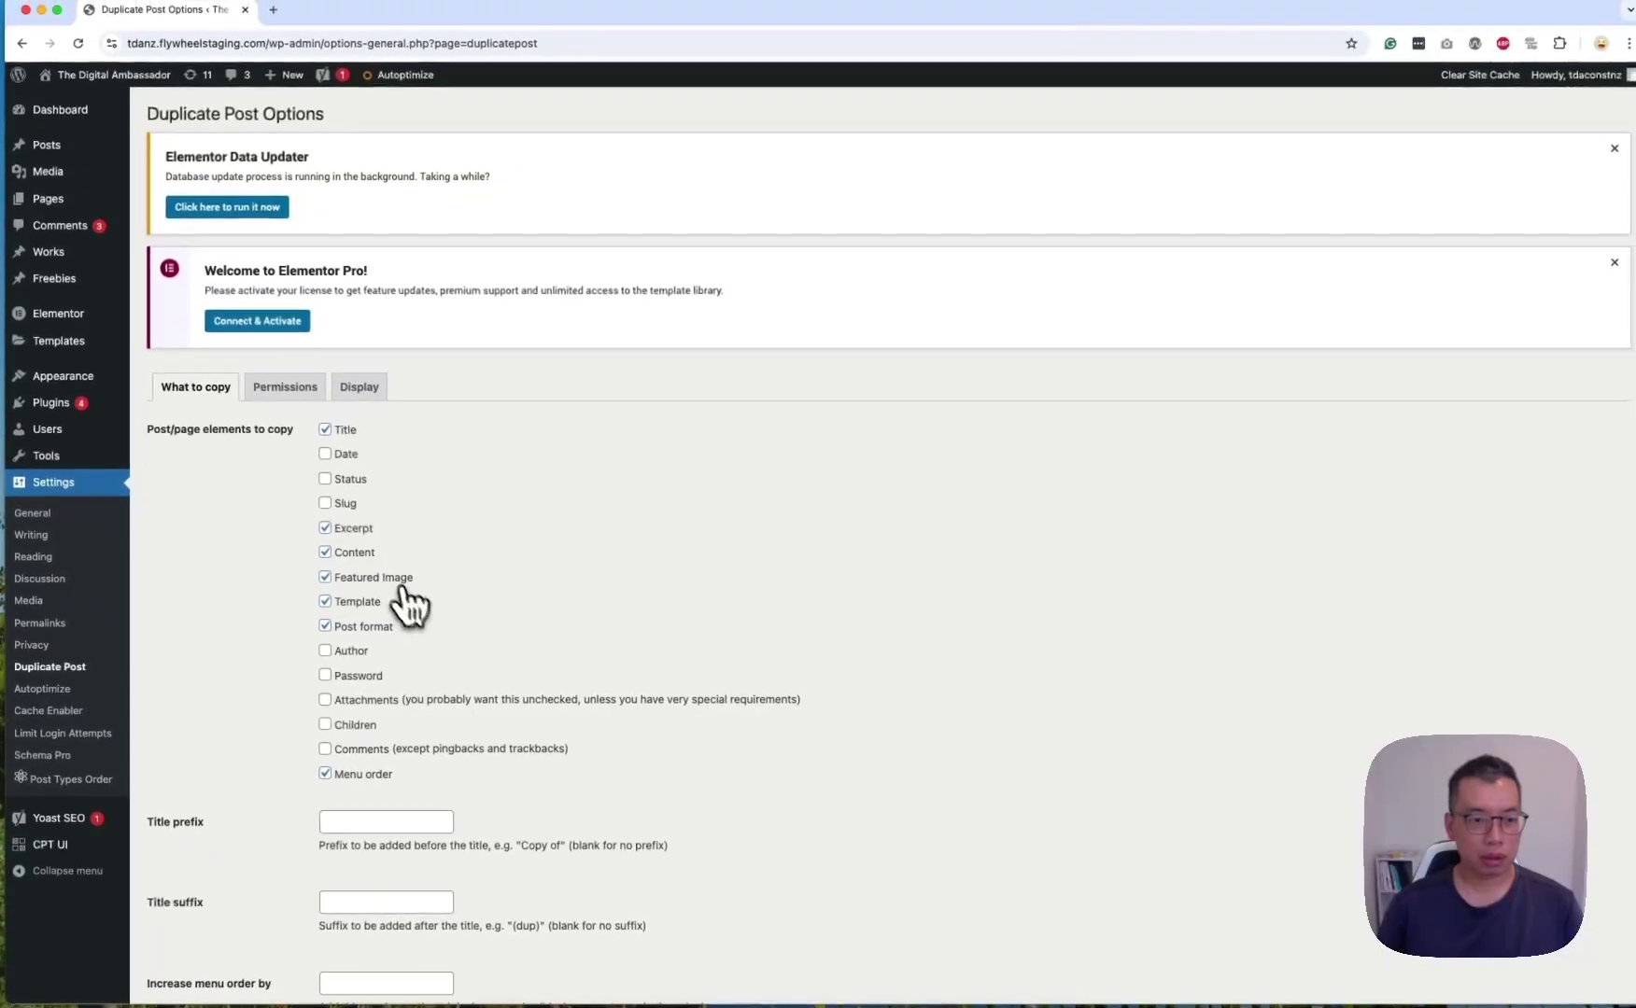
scroll(425, 619, down, 1)
scroll(425, 619, down, 3)
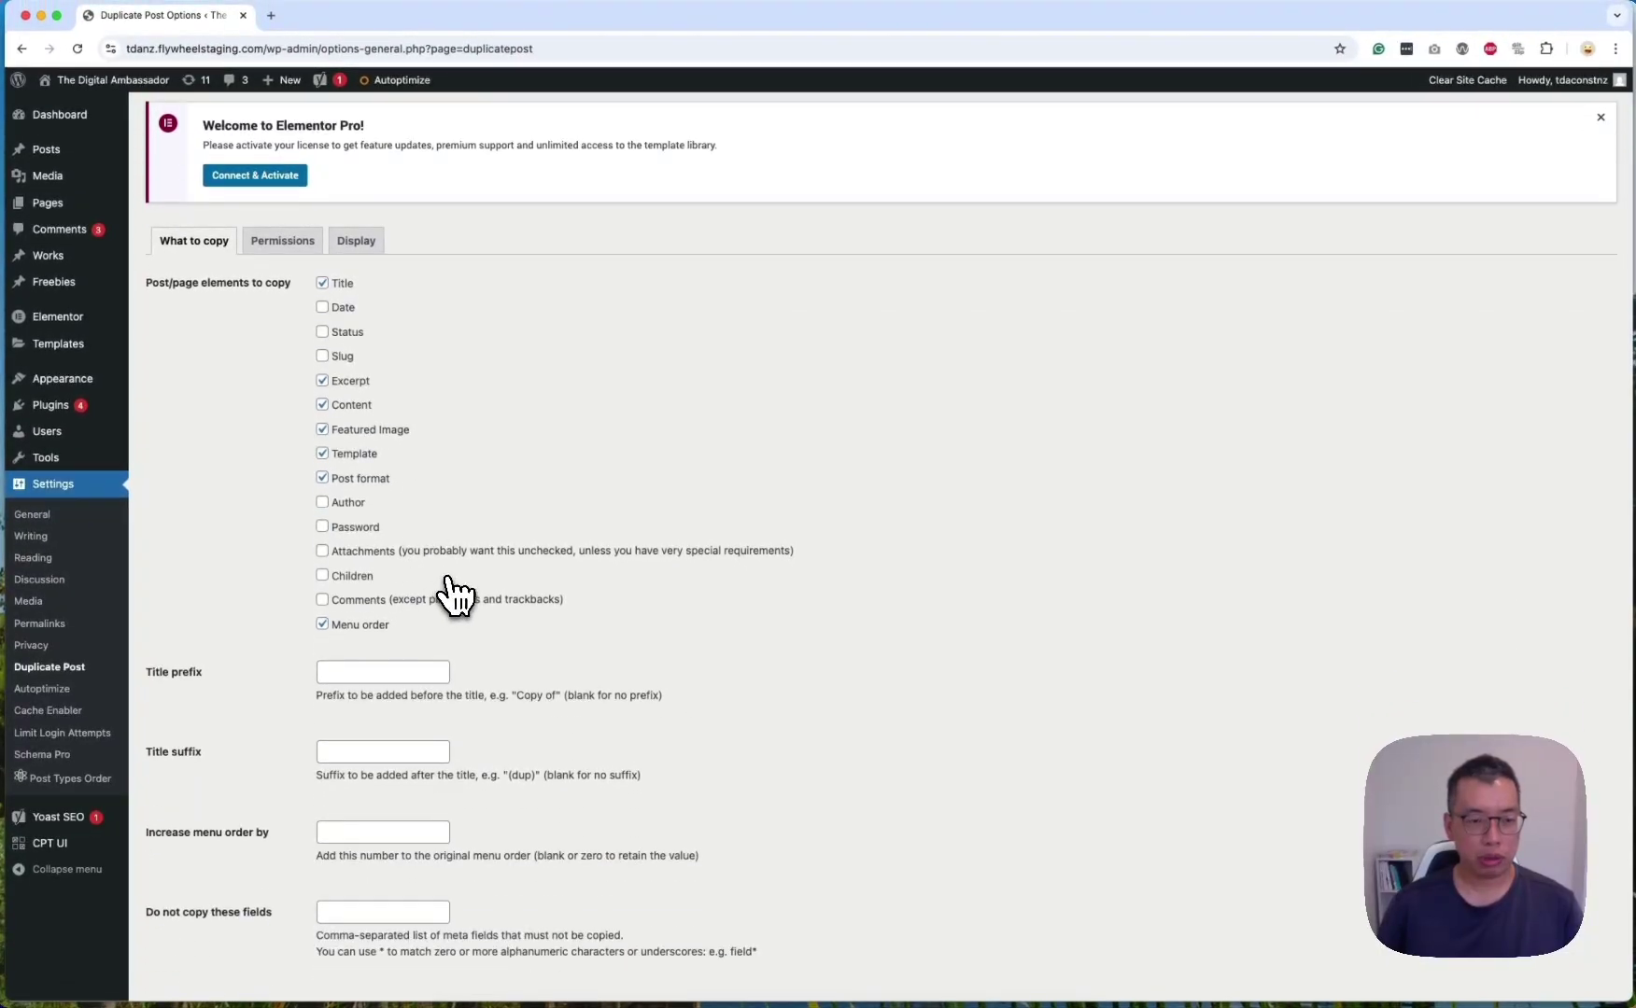
scroll(458, 596, down, 5)
scroll(457, 596, up, 1)
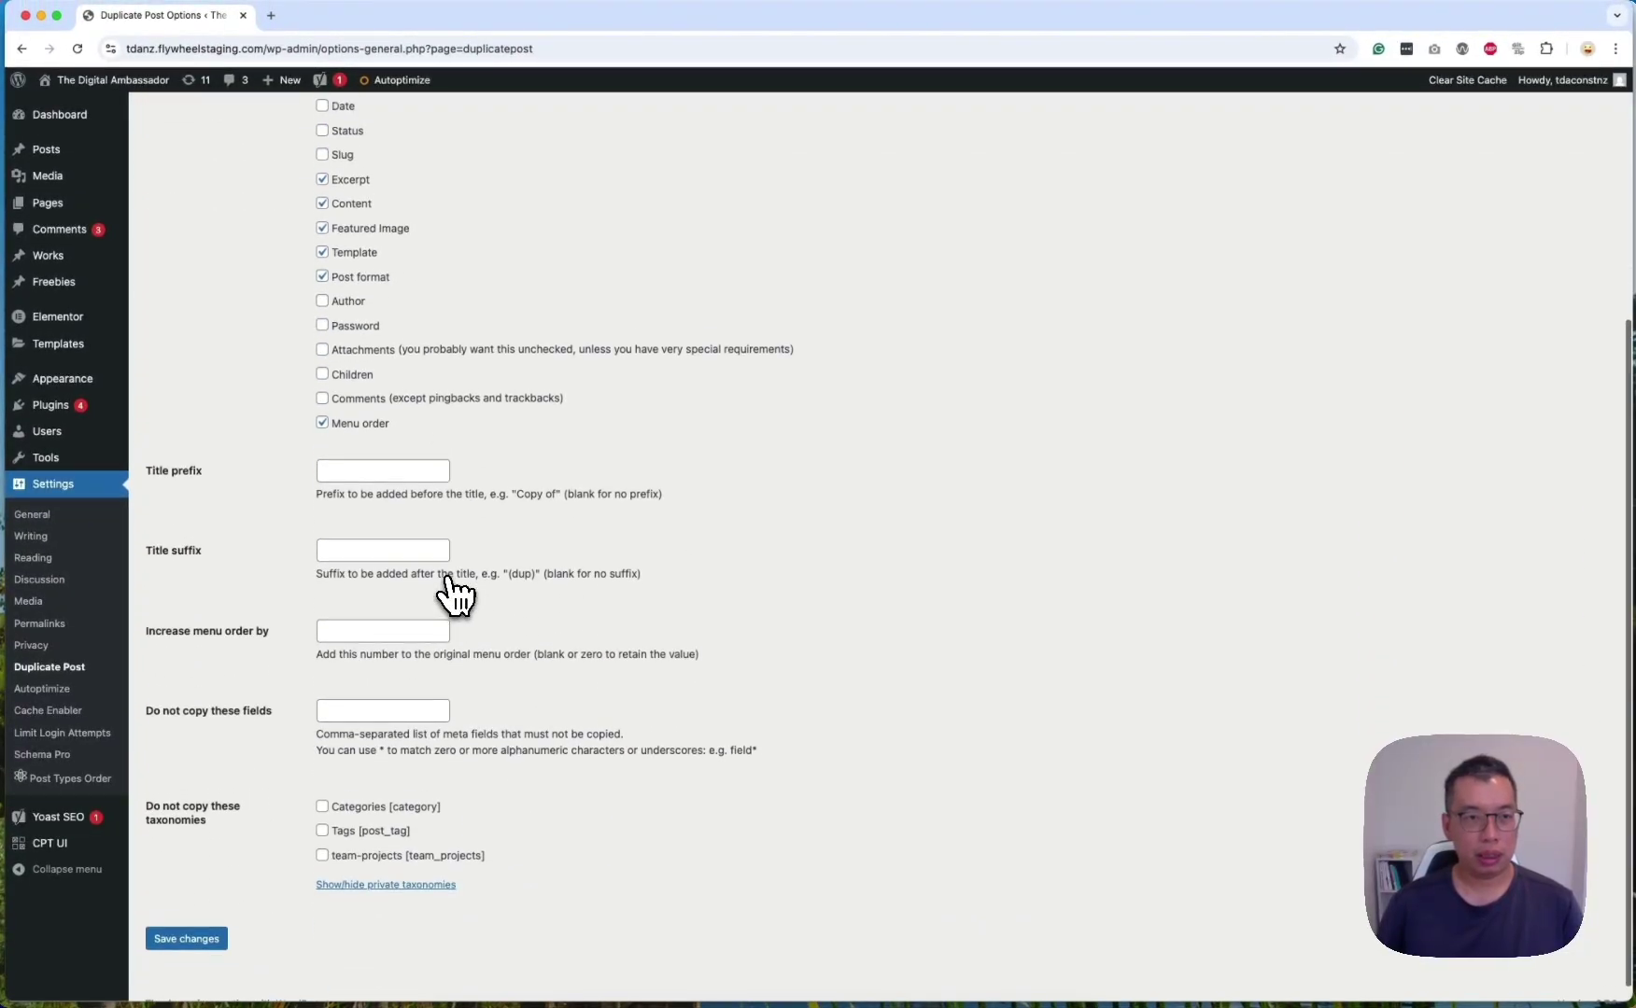
scroll(457, 596, up, 5)
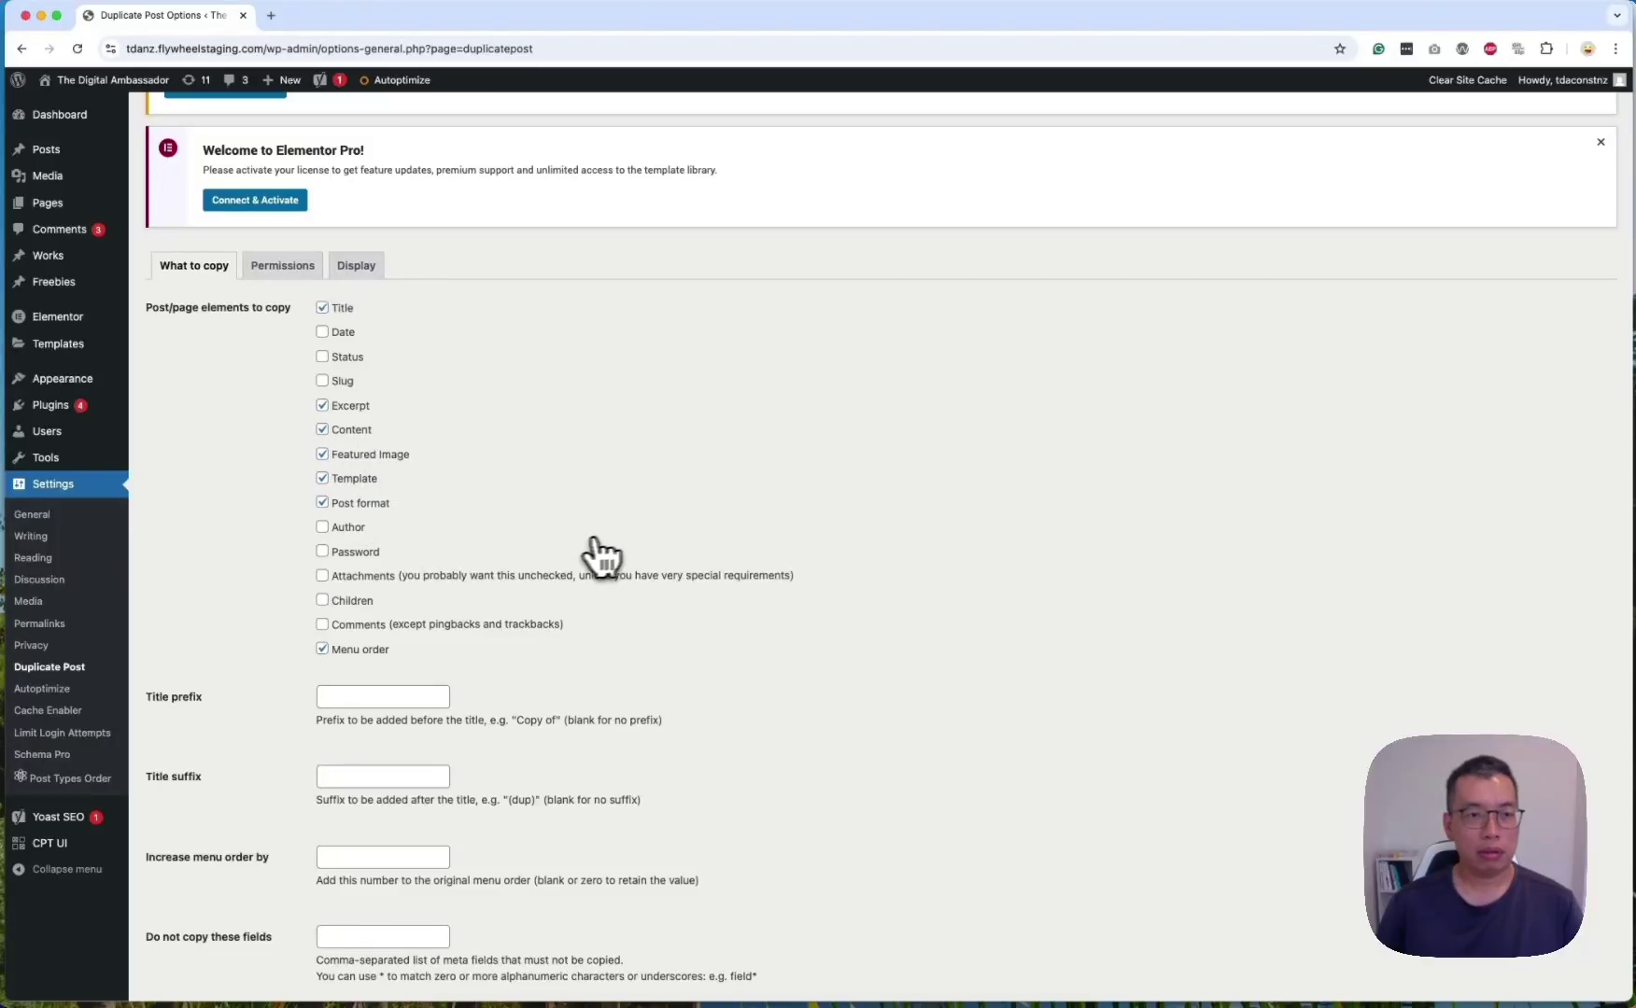
scroll(579, 561, up, 3)
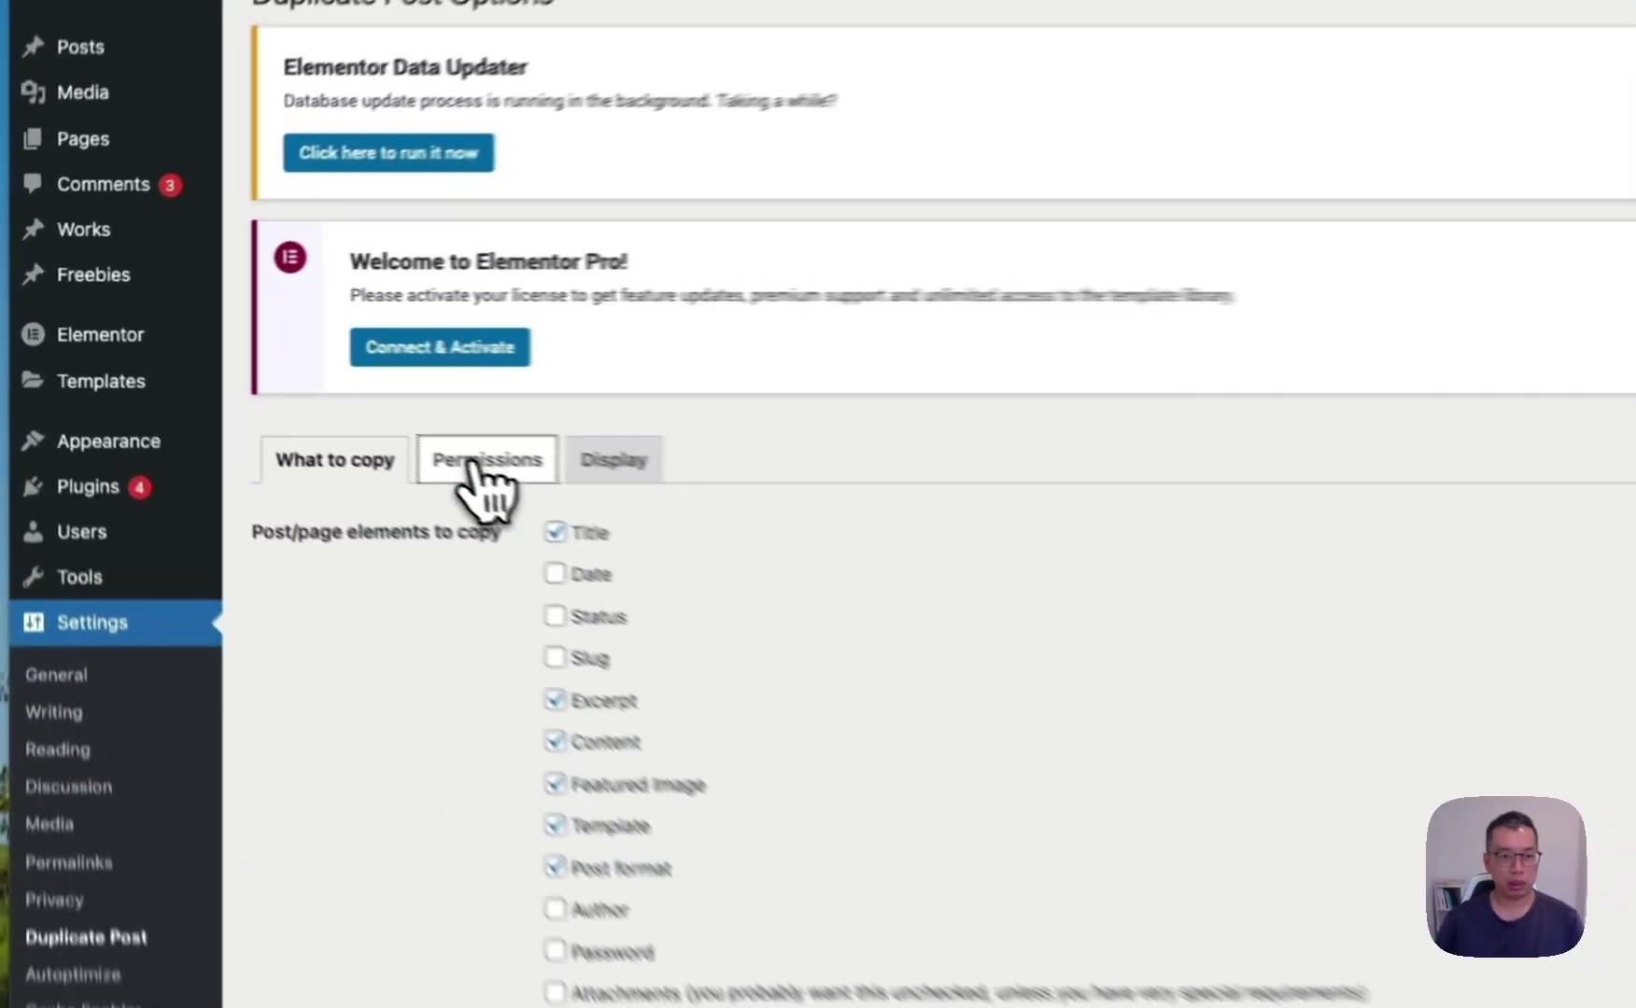
In the Duplicate Post permissions, enable duplication for the Works post type and save the settings.
click(282, 390)
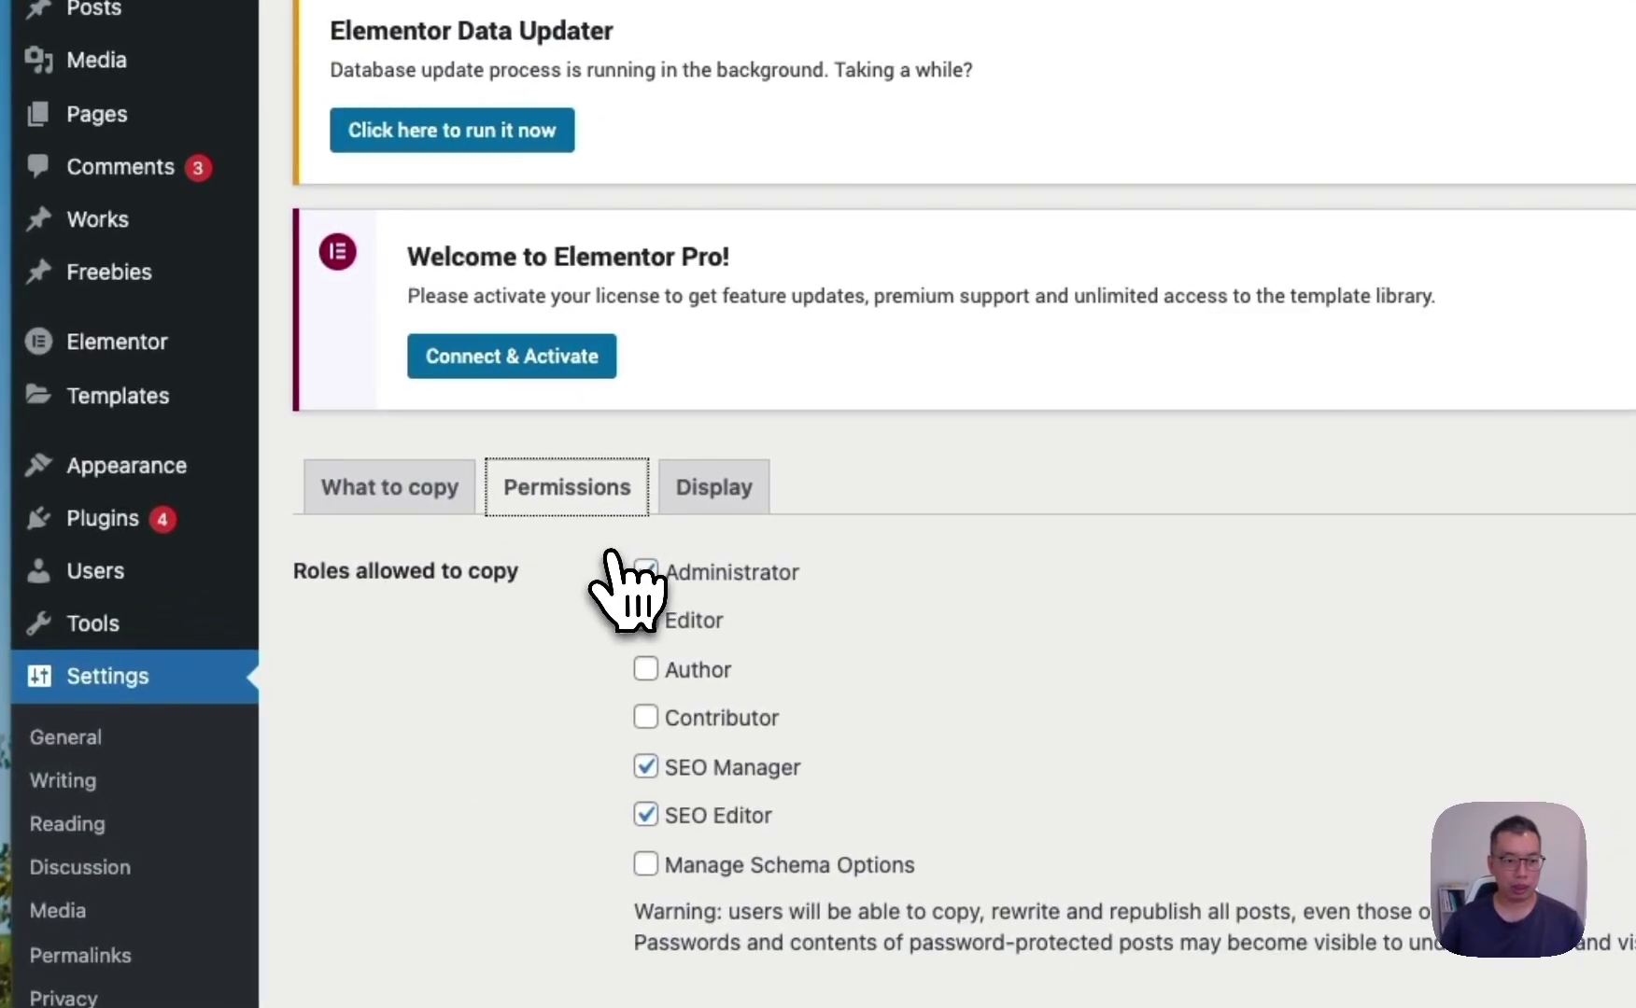
scroll(625, 589, down, 2)
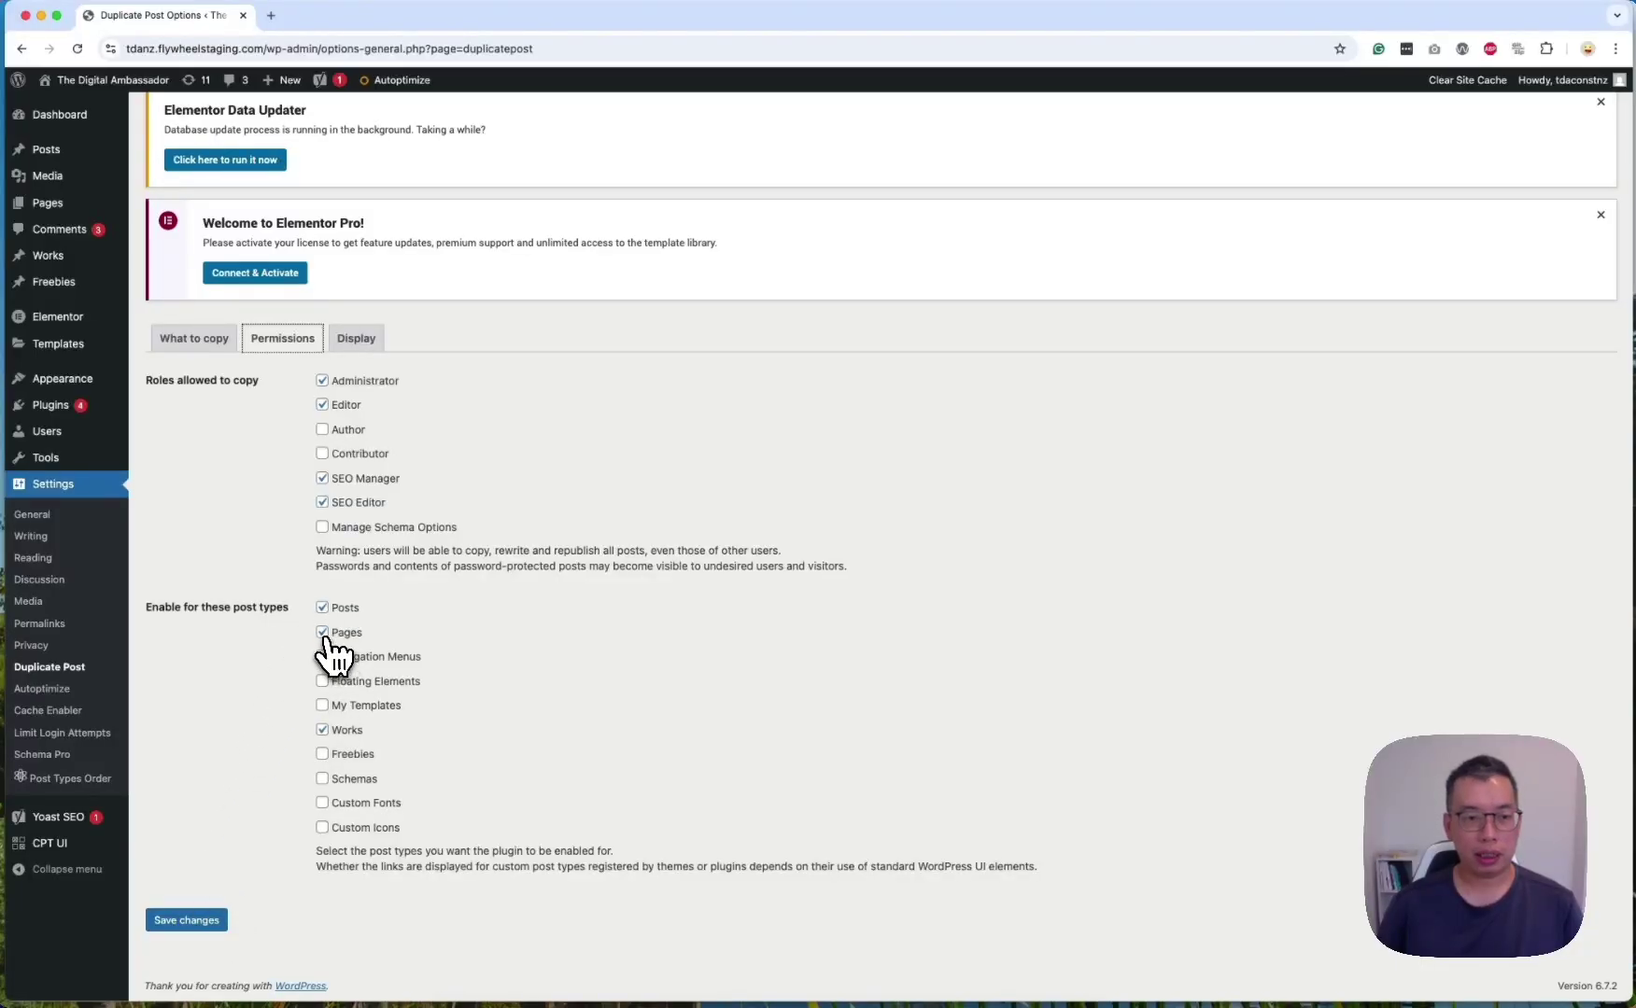
click(322, 729)
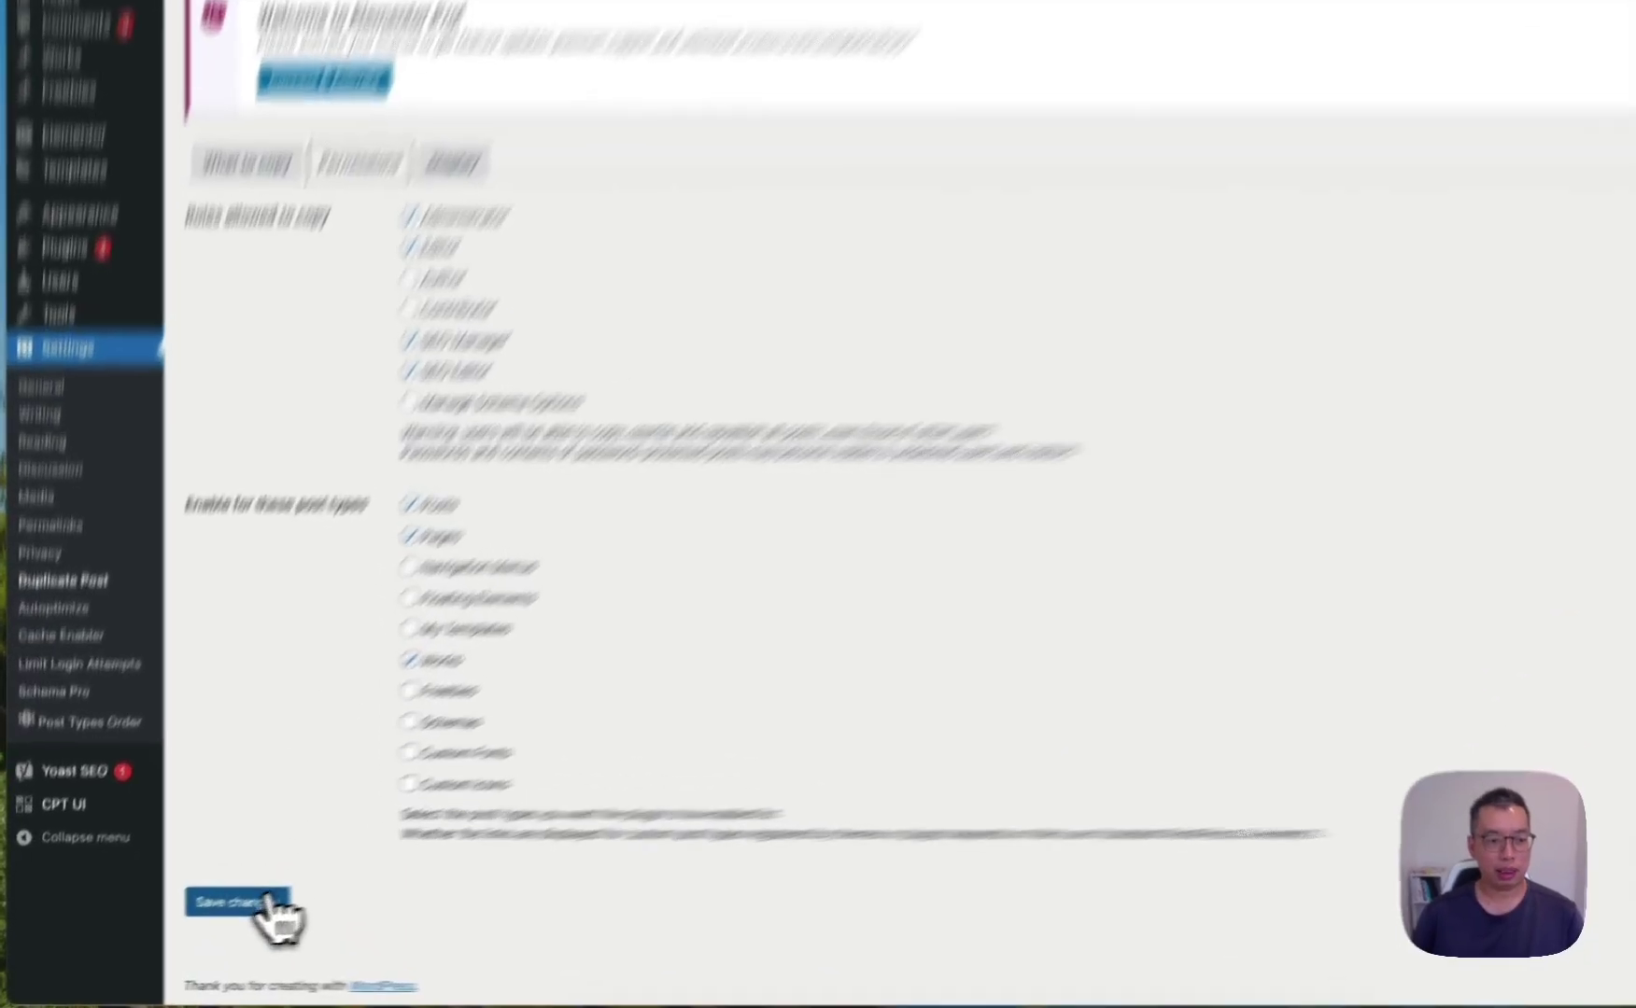
click(205, 922)
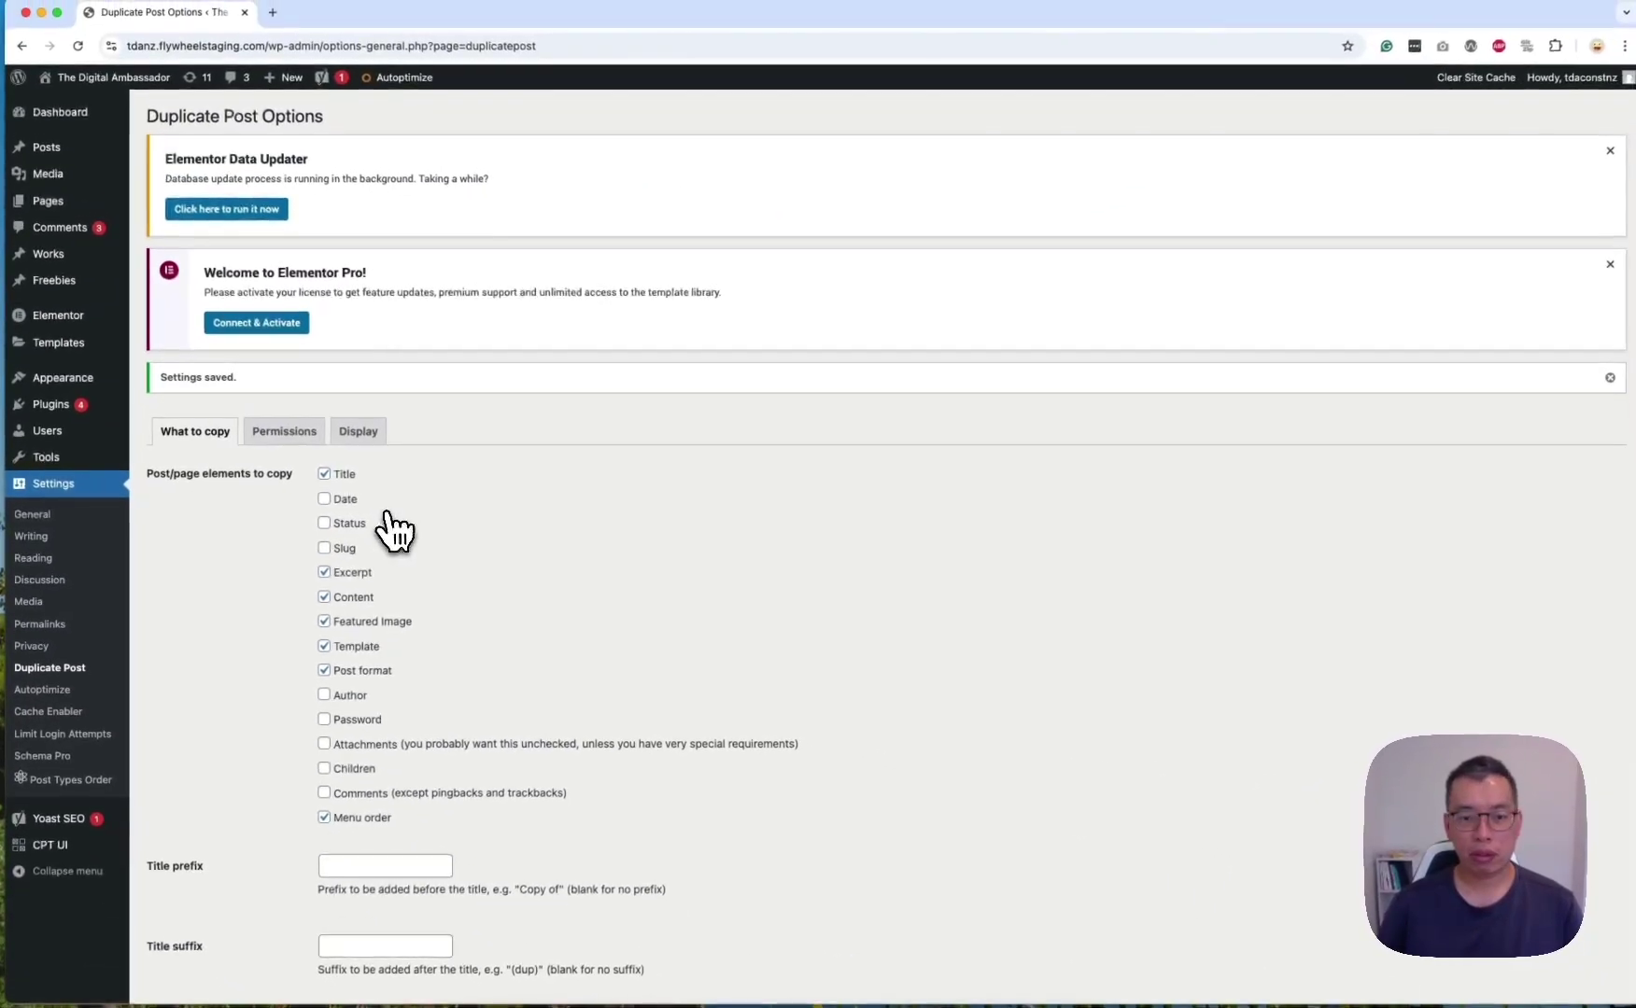
Open the list of pages, view the Solutions page in a new browser tab and look over its content.
click(52, 207)
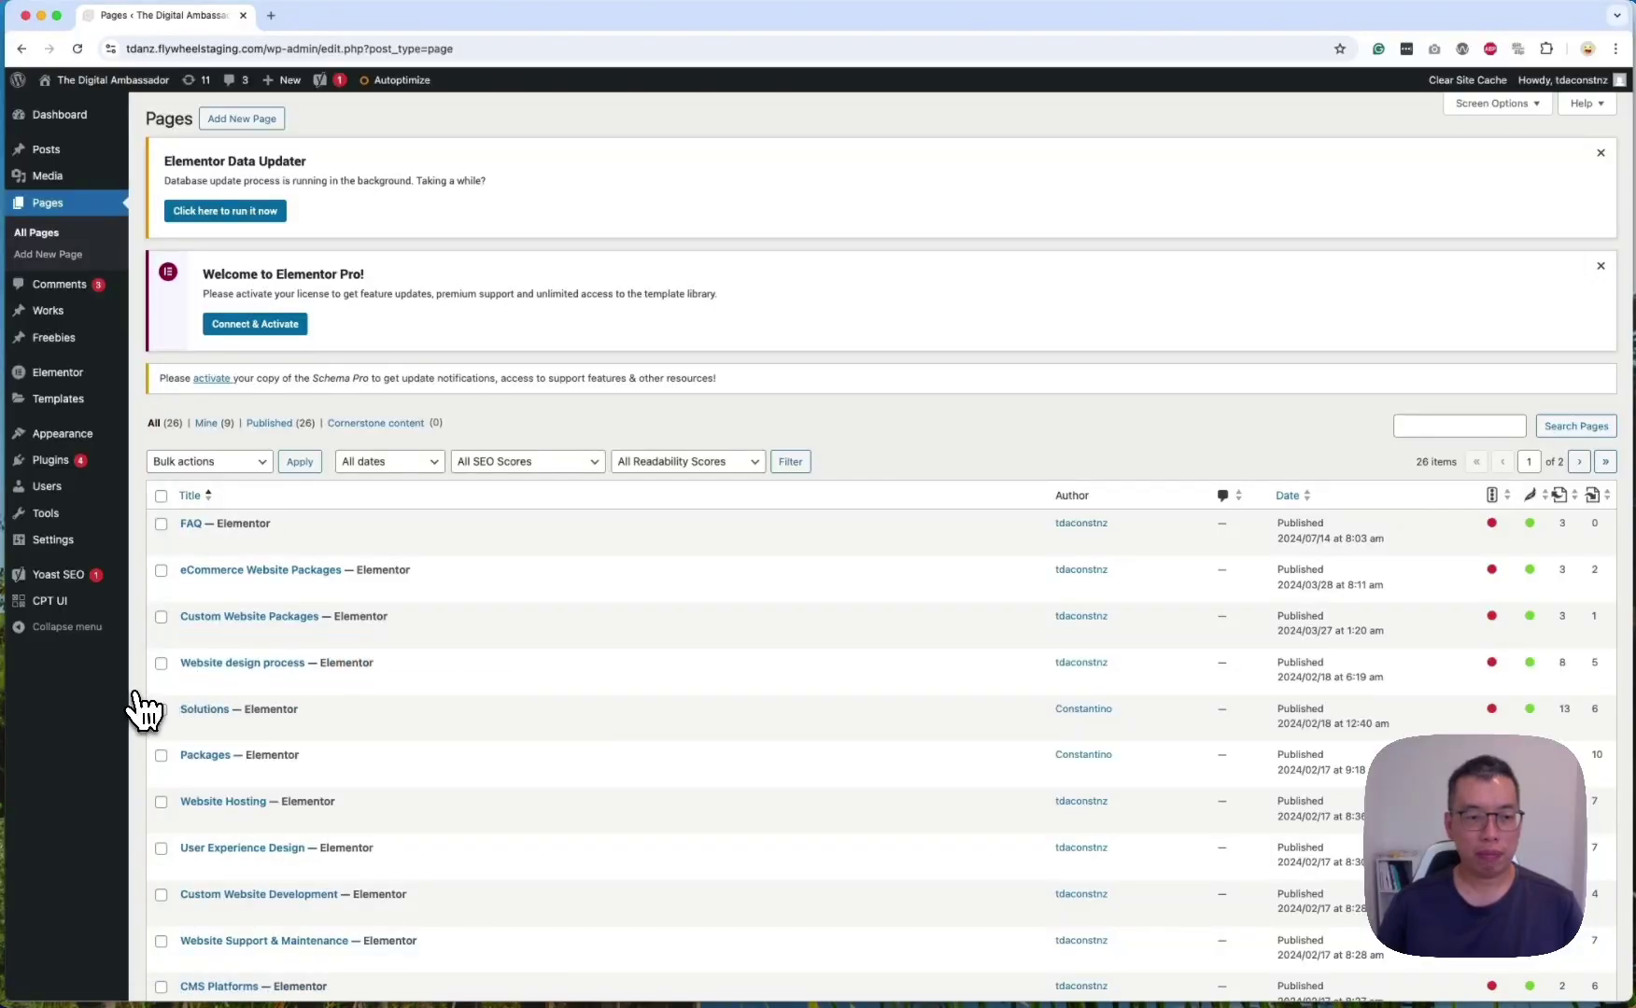
right_click(309, 729)
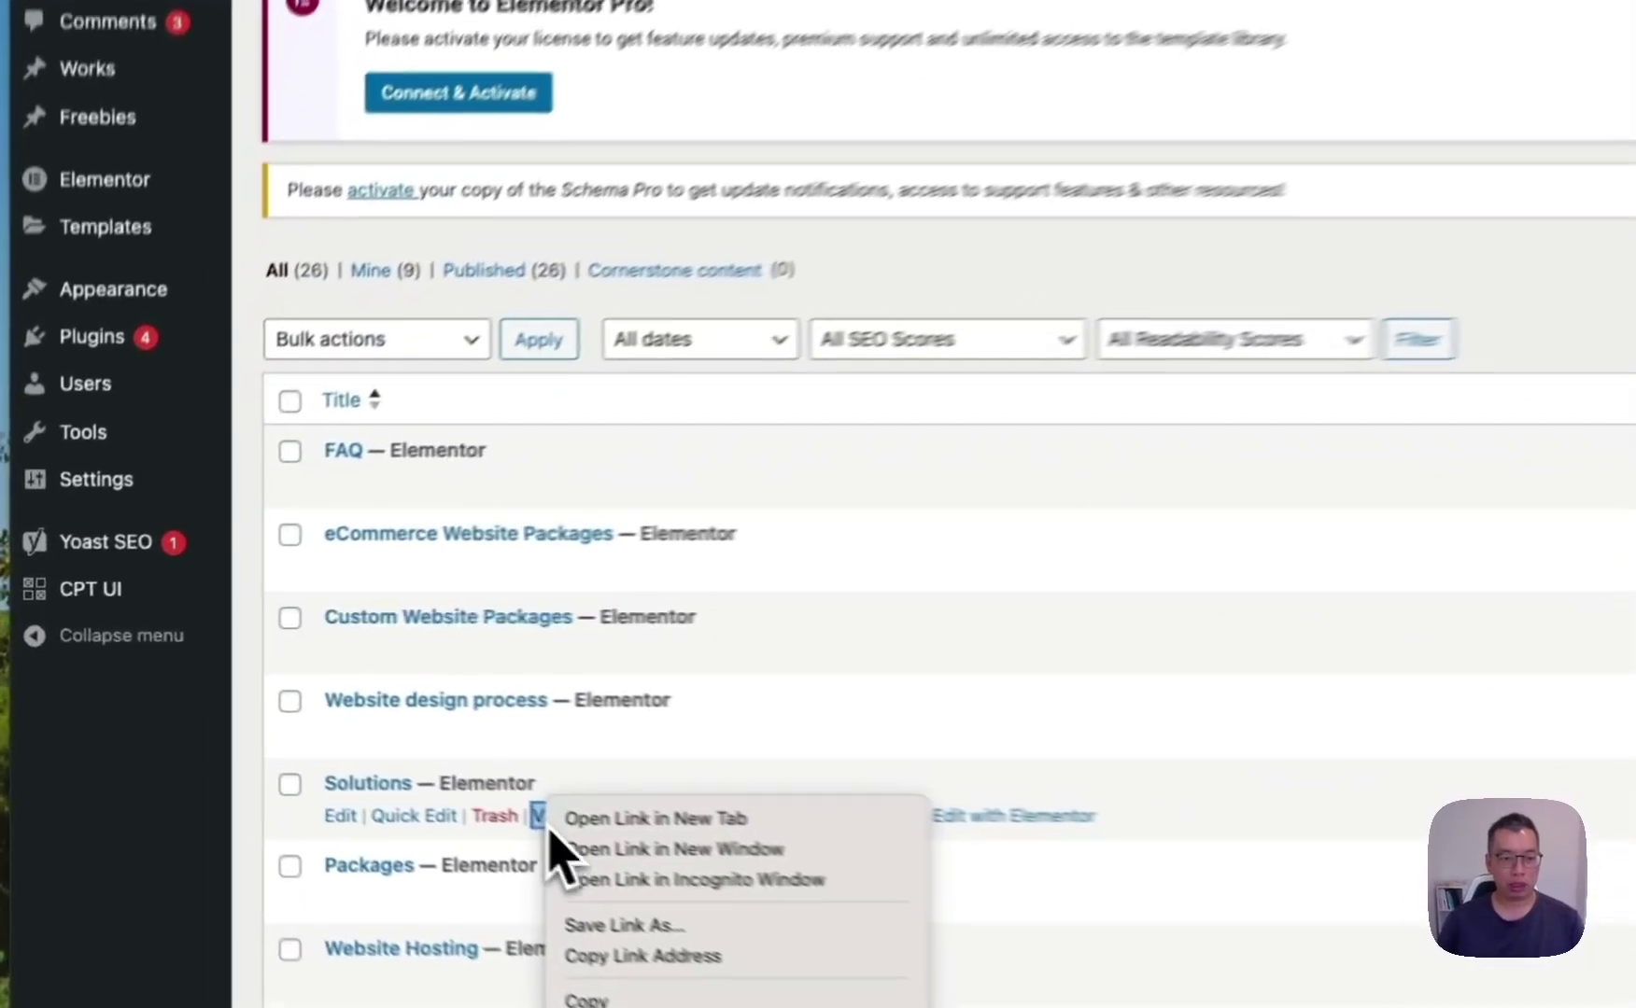
click(341, 730)
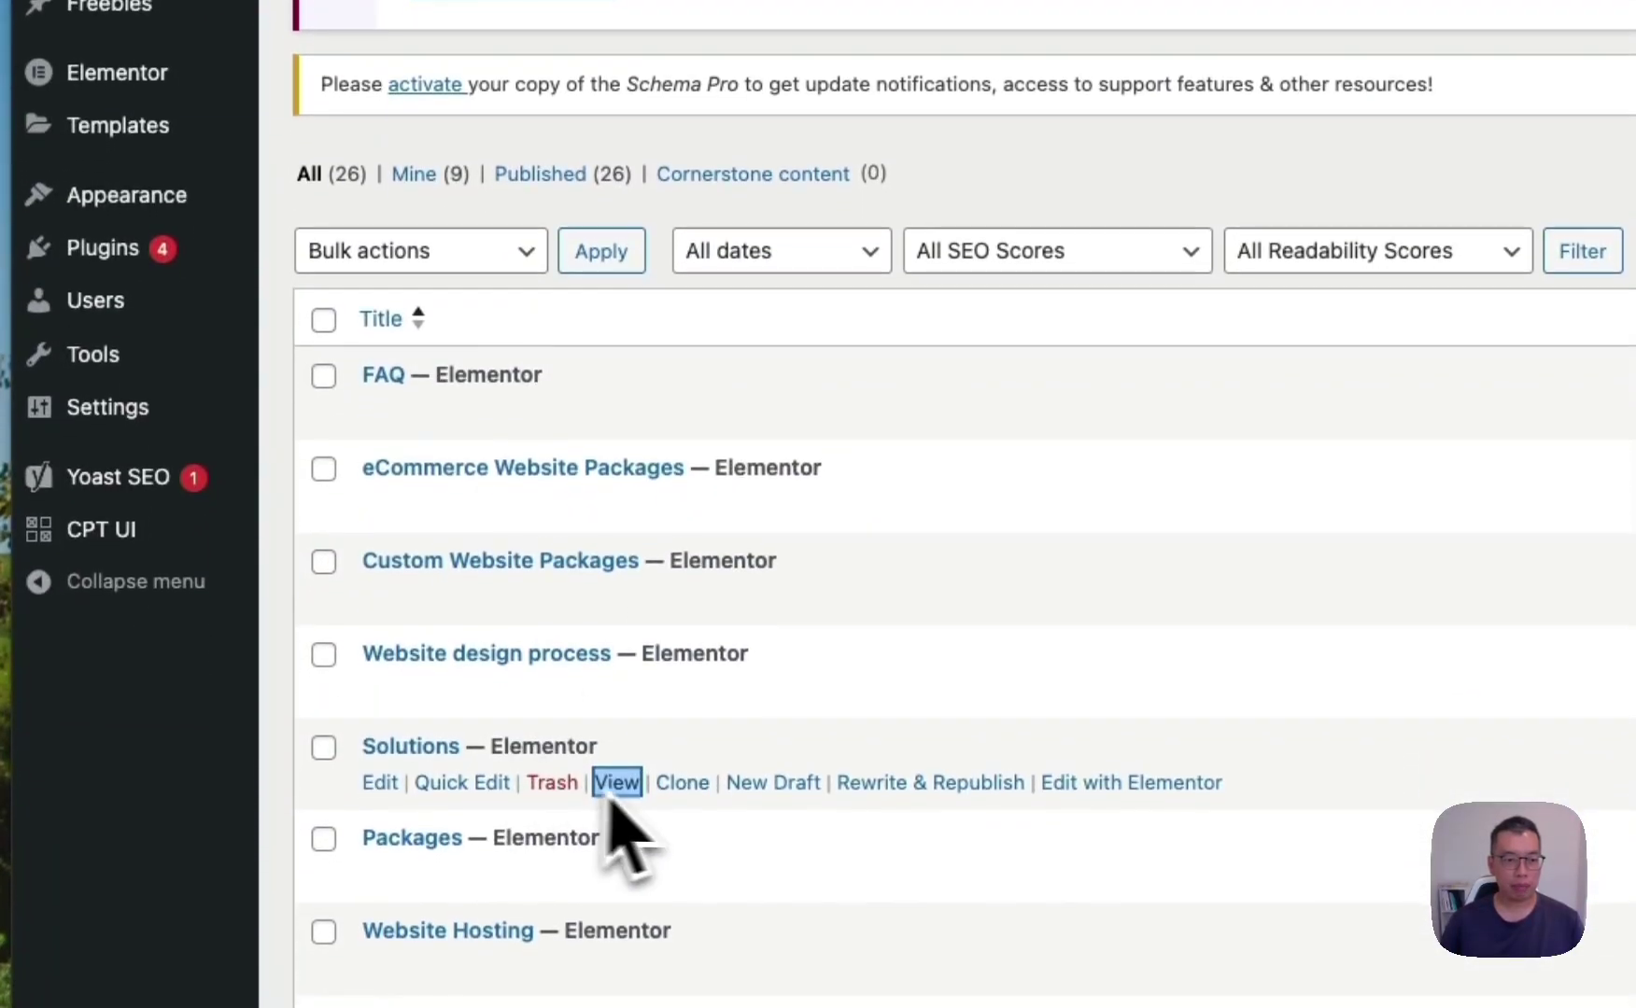
right_click(625, 783)
click(717, 786)
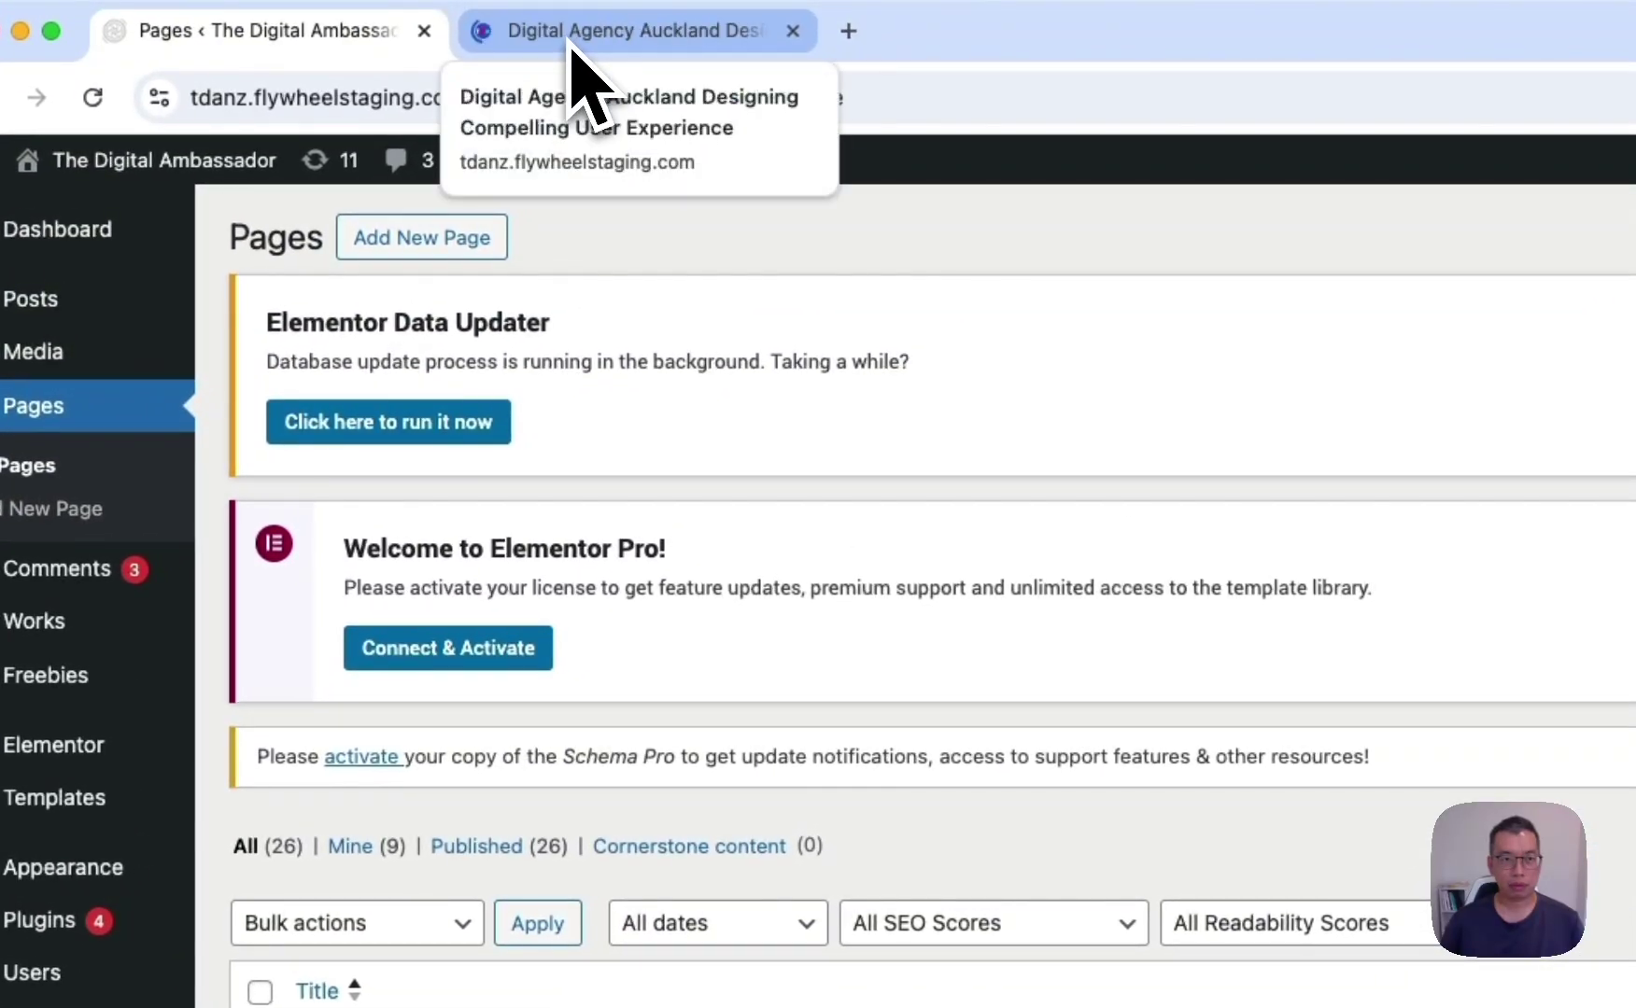
click(568, 42)
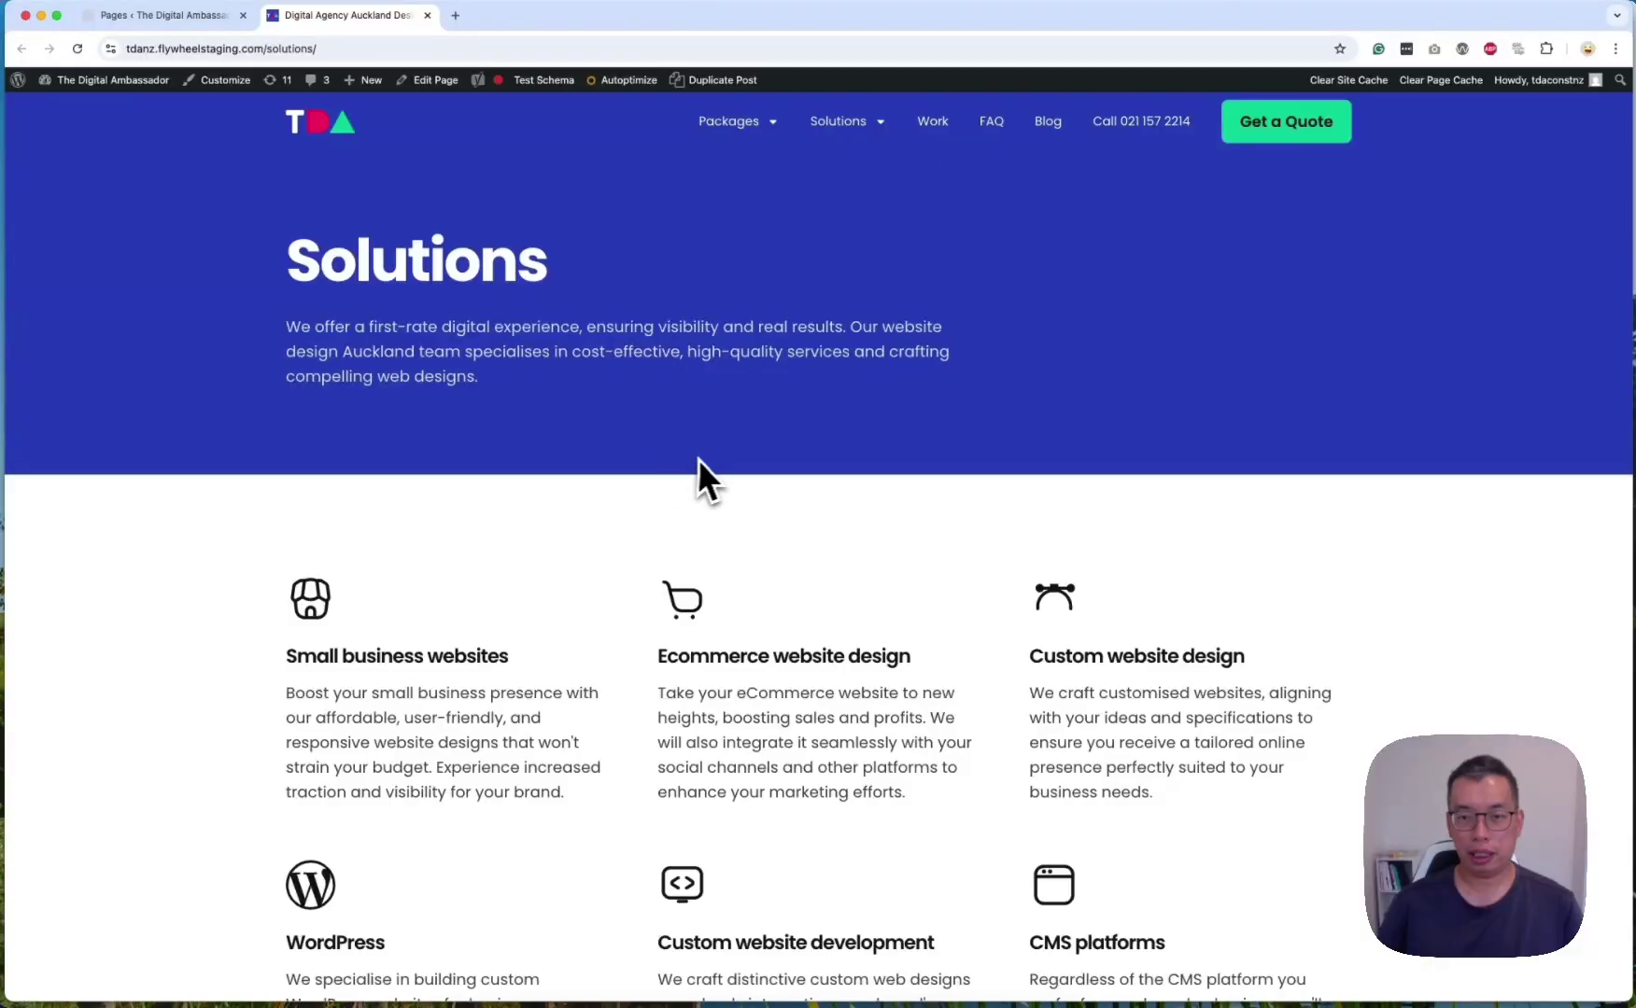
scroll(686, 460, down, 5)
scroll(686, 461, down, 2)
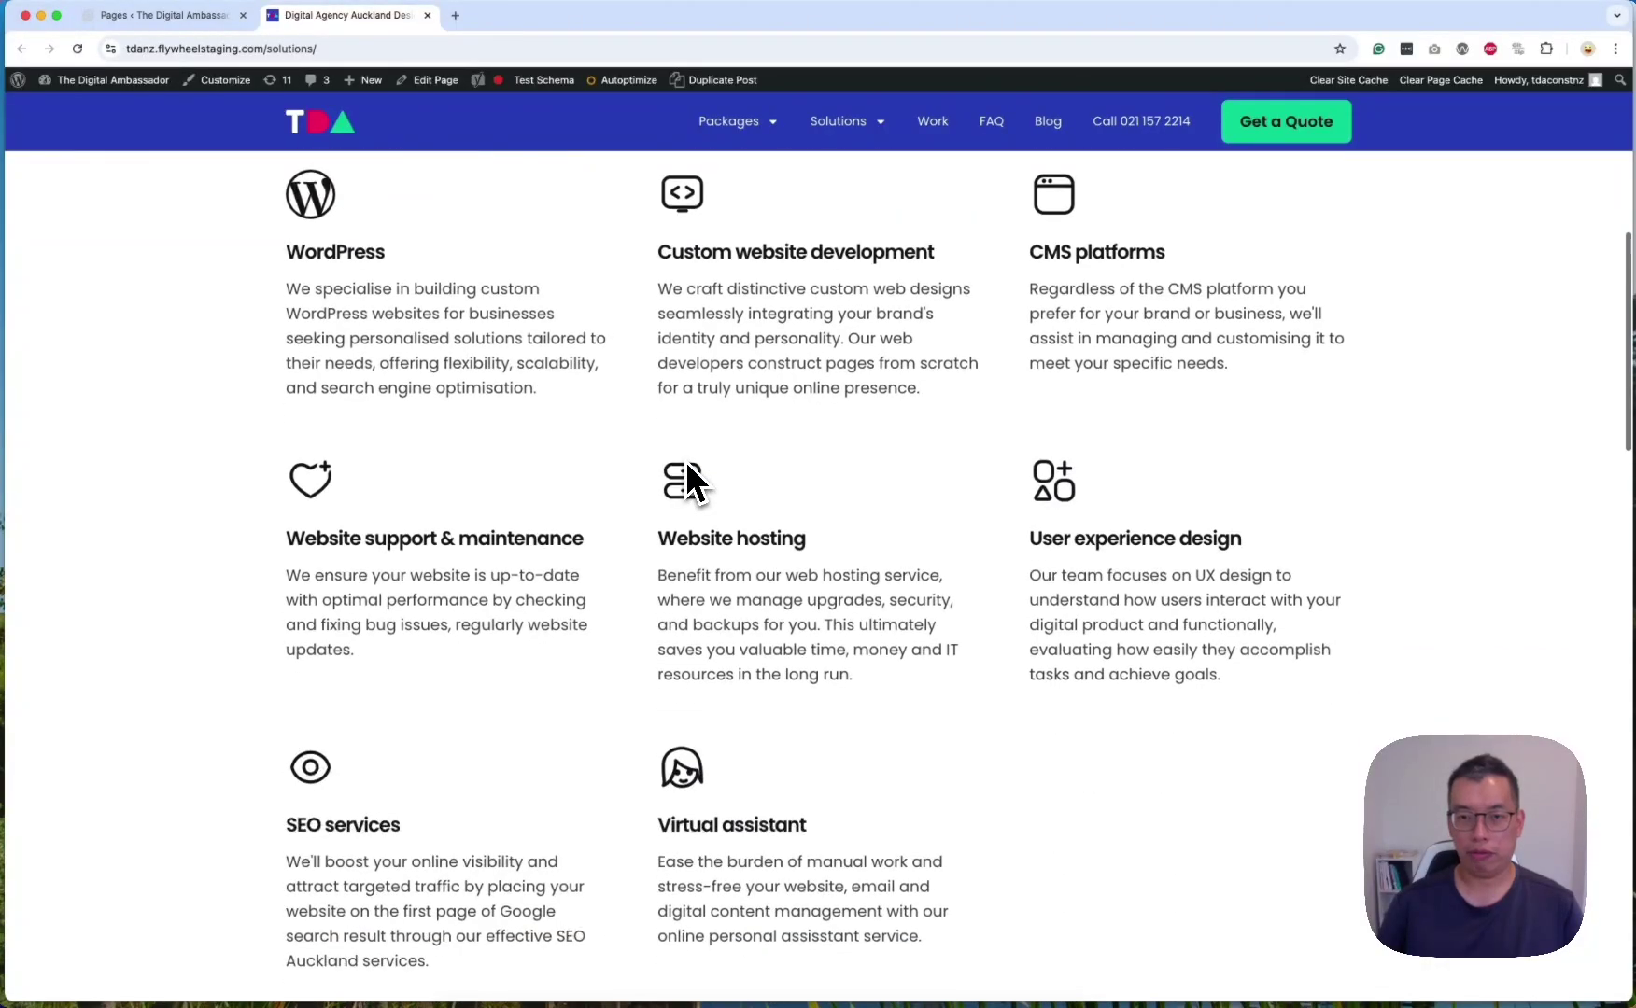
scroll(687, 464, up, 7)
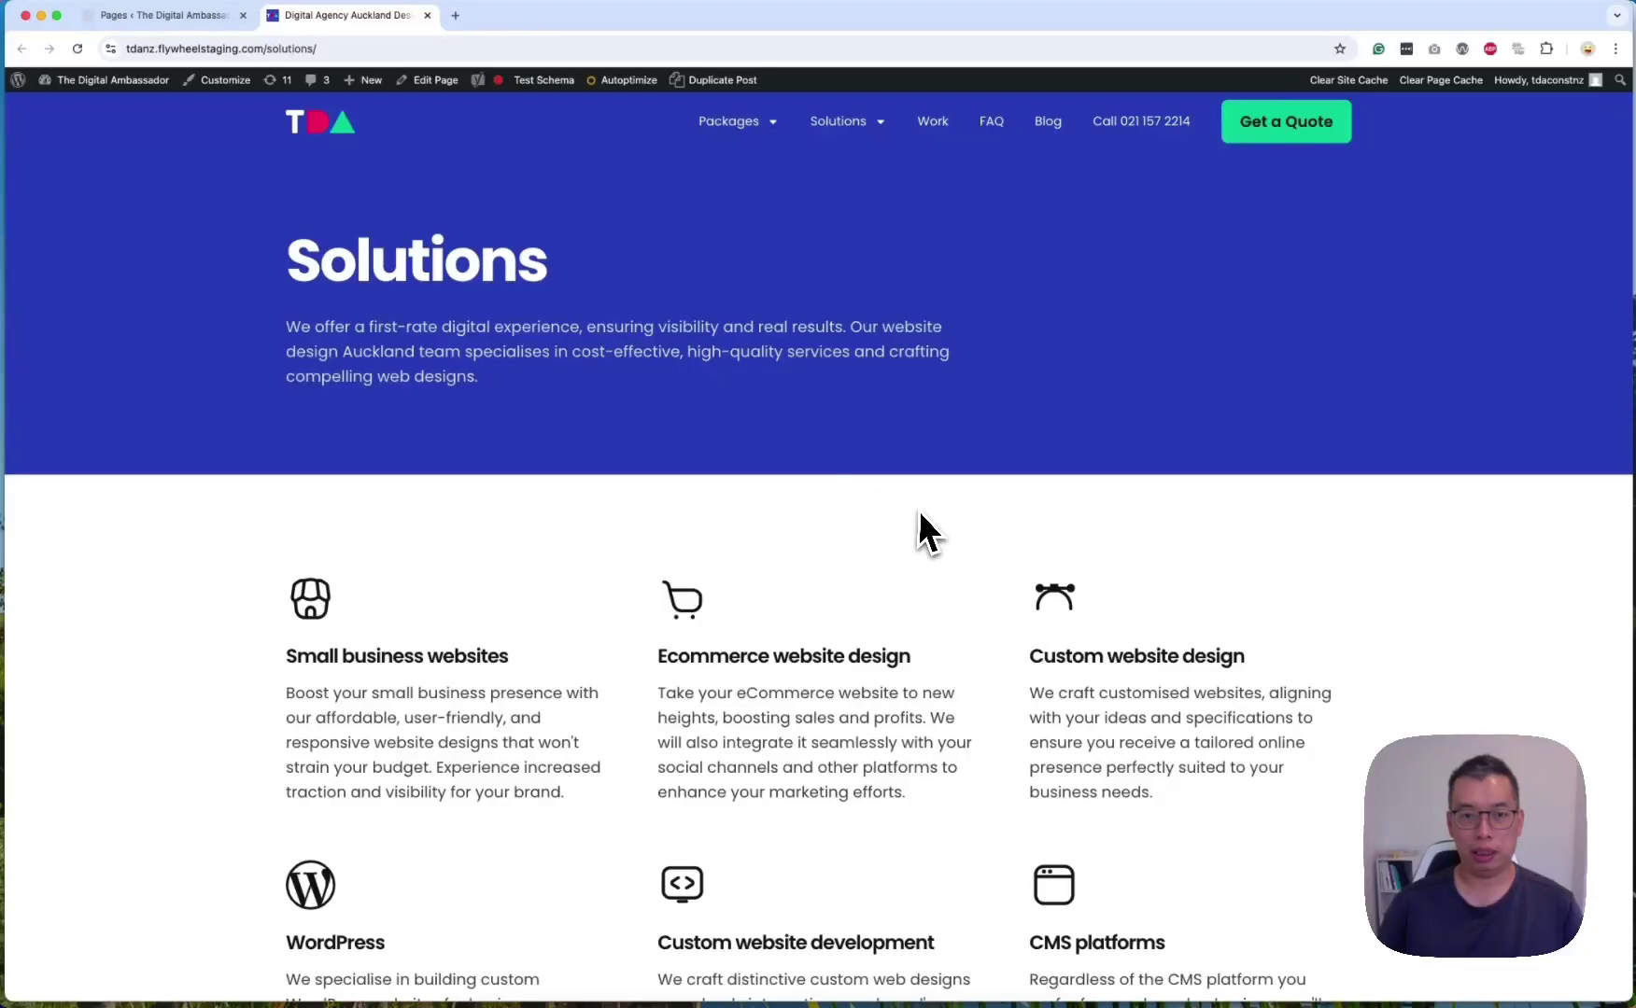
scroll(920, 510, down, 5)
scroll(719, 445, up, 5)
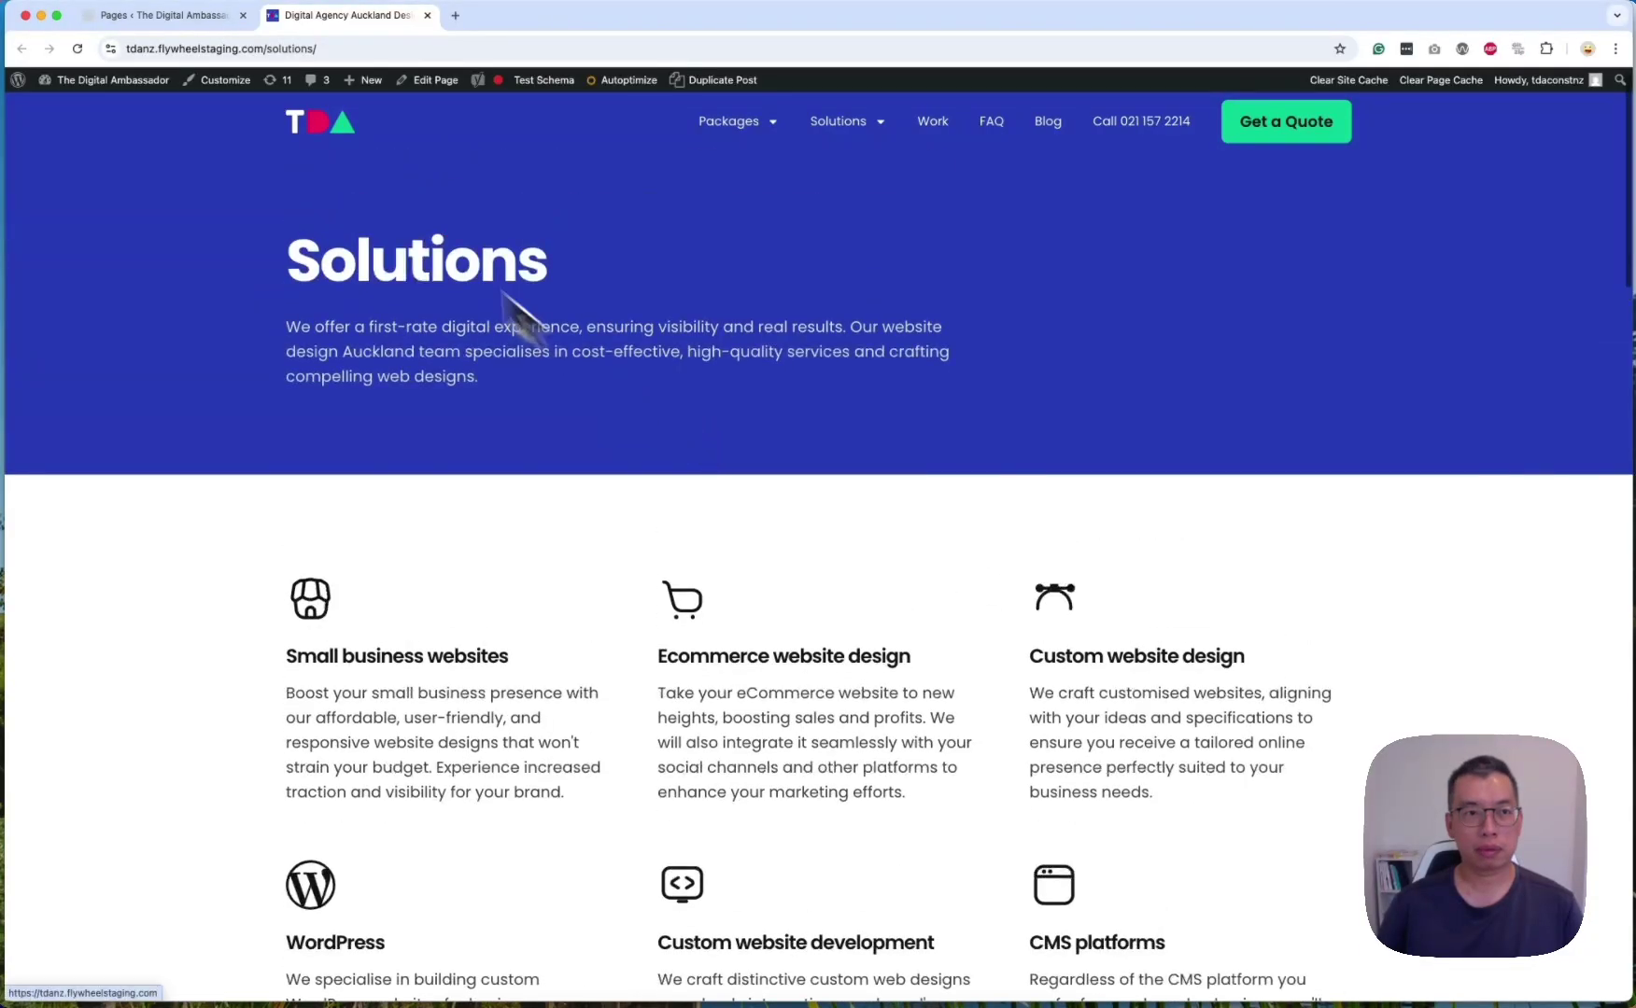
Return to the list of pages and clone the Solutions page.
click(165, 20)
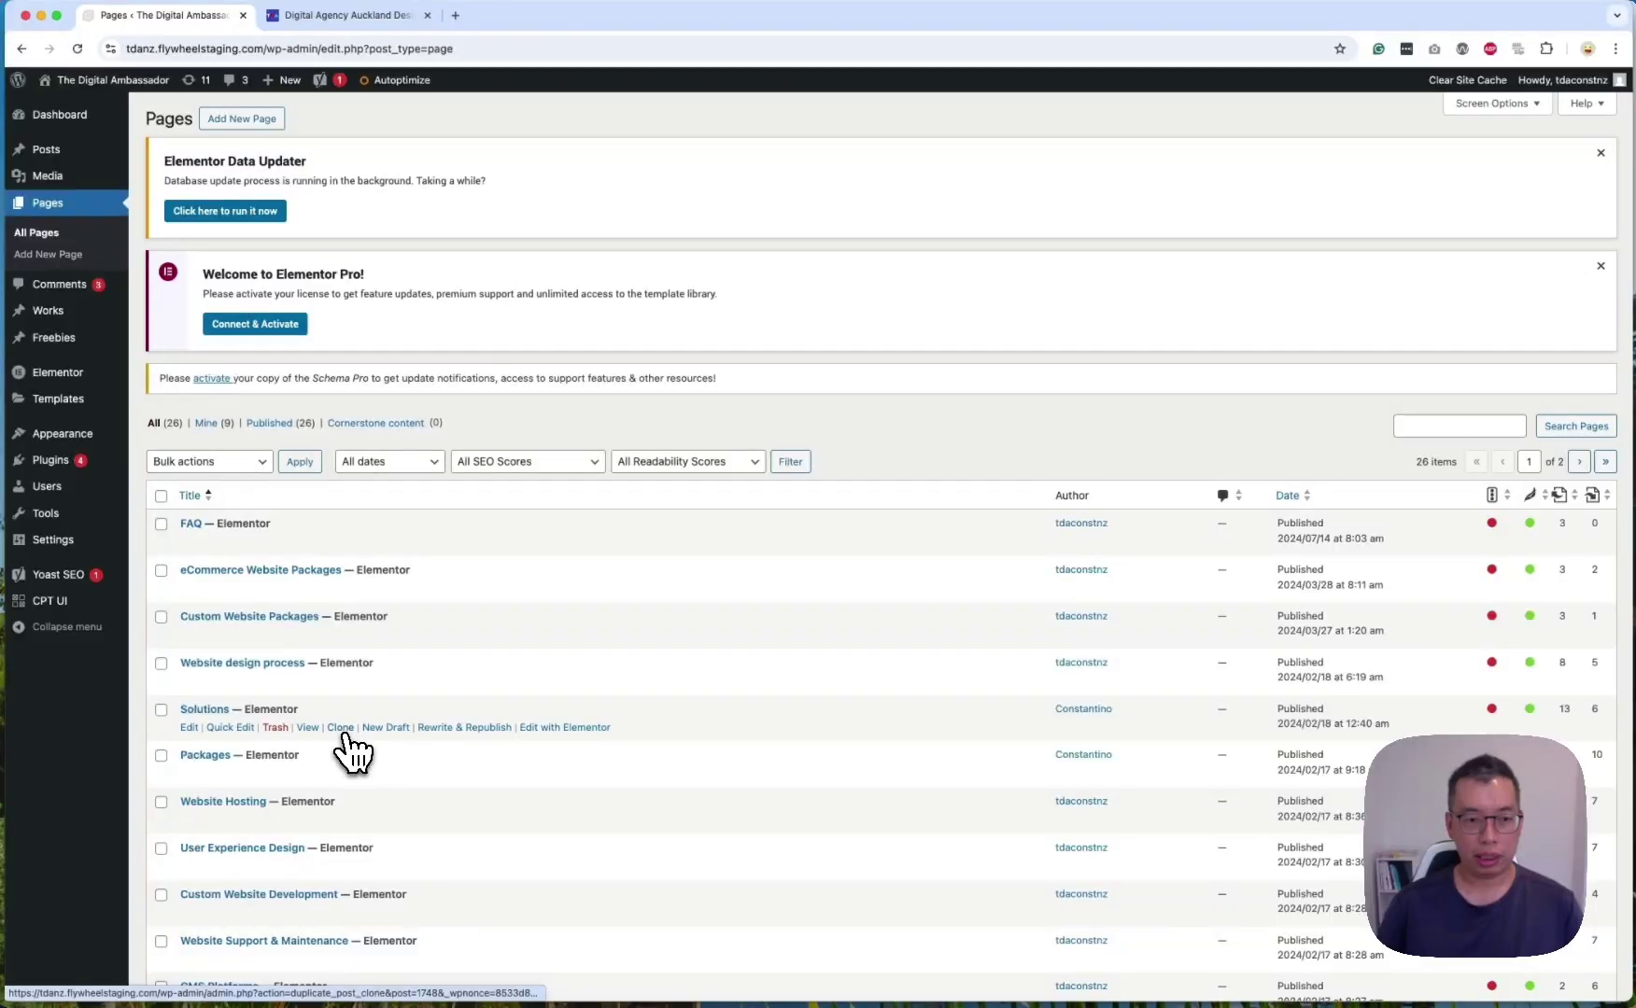
click(342, 730)
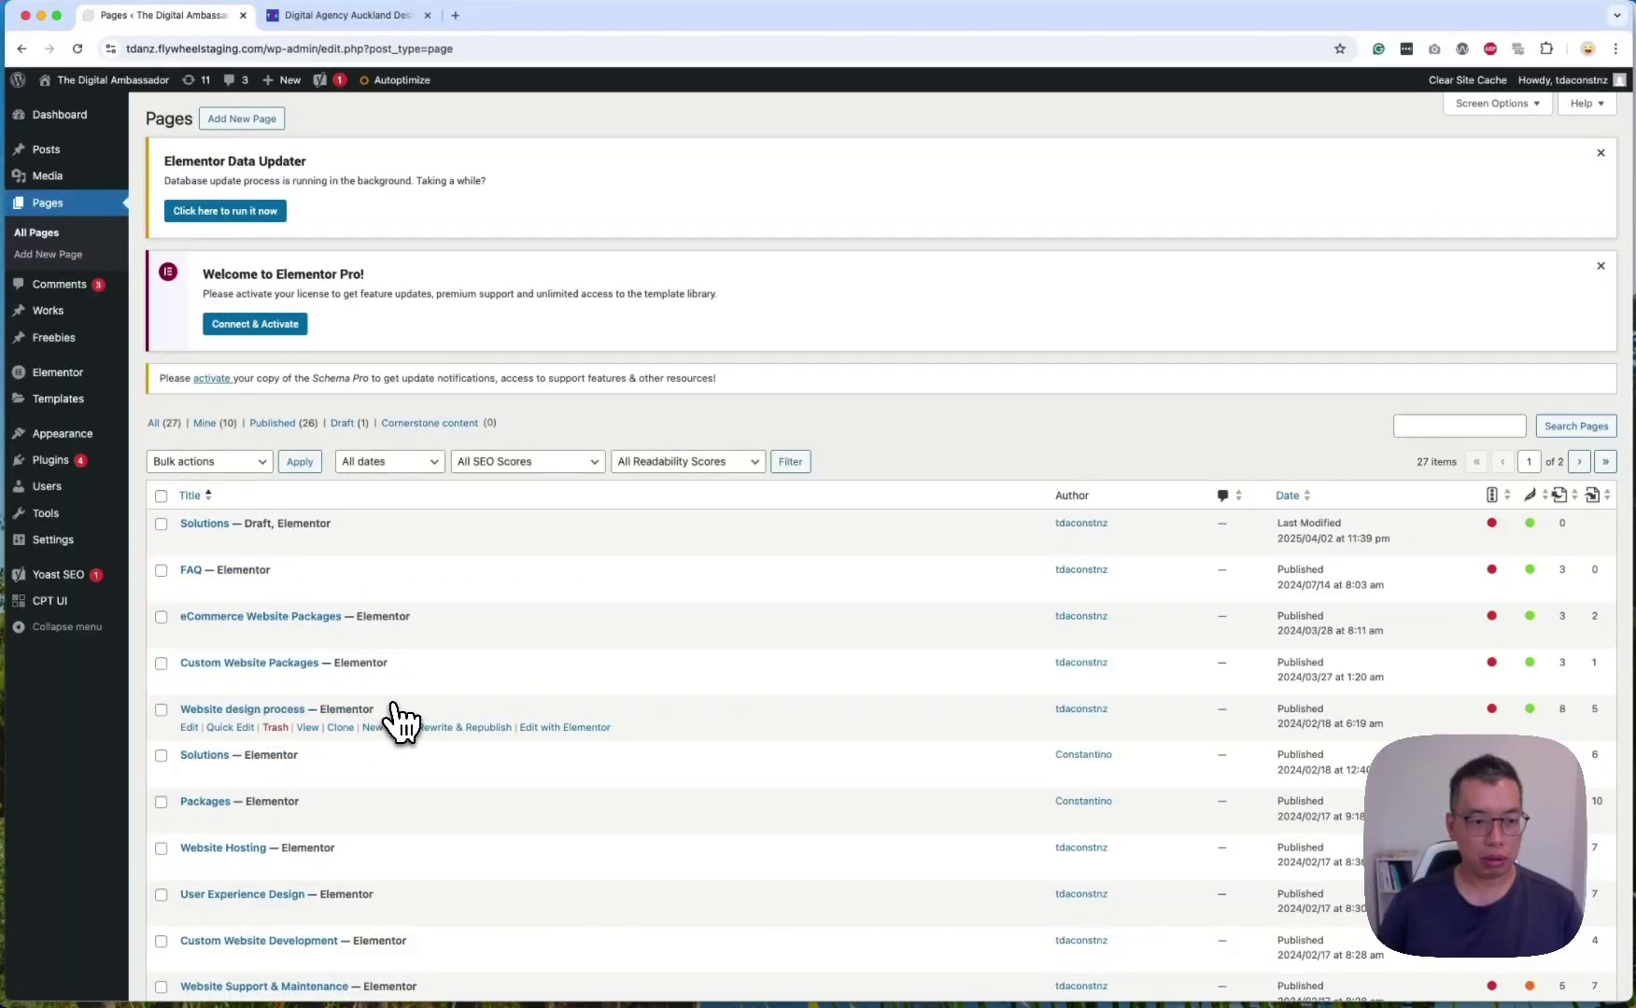
scroll(383, 723, down, 2)
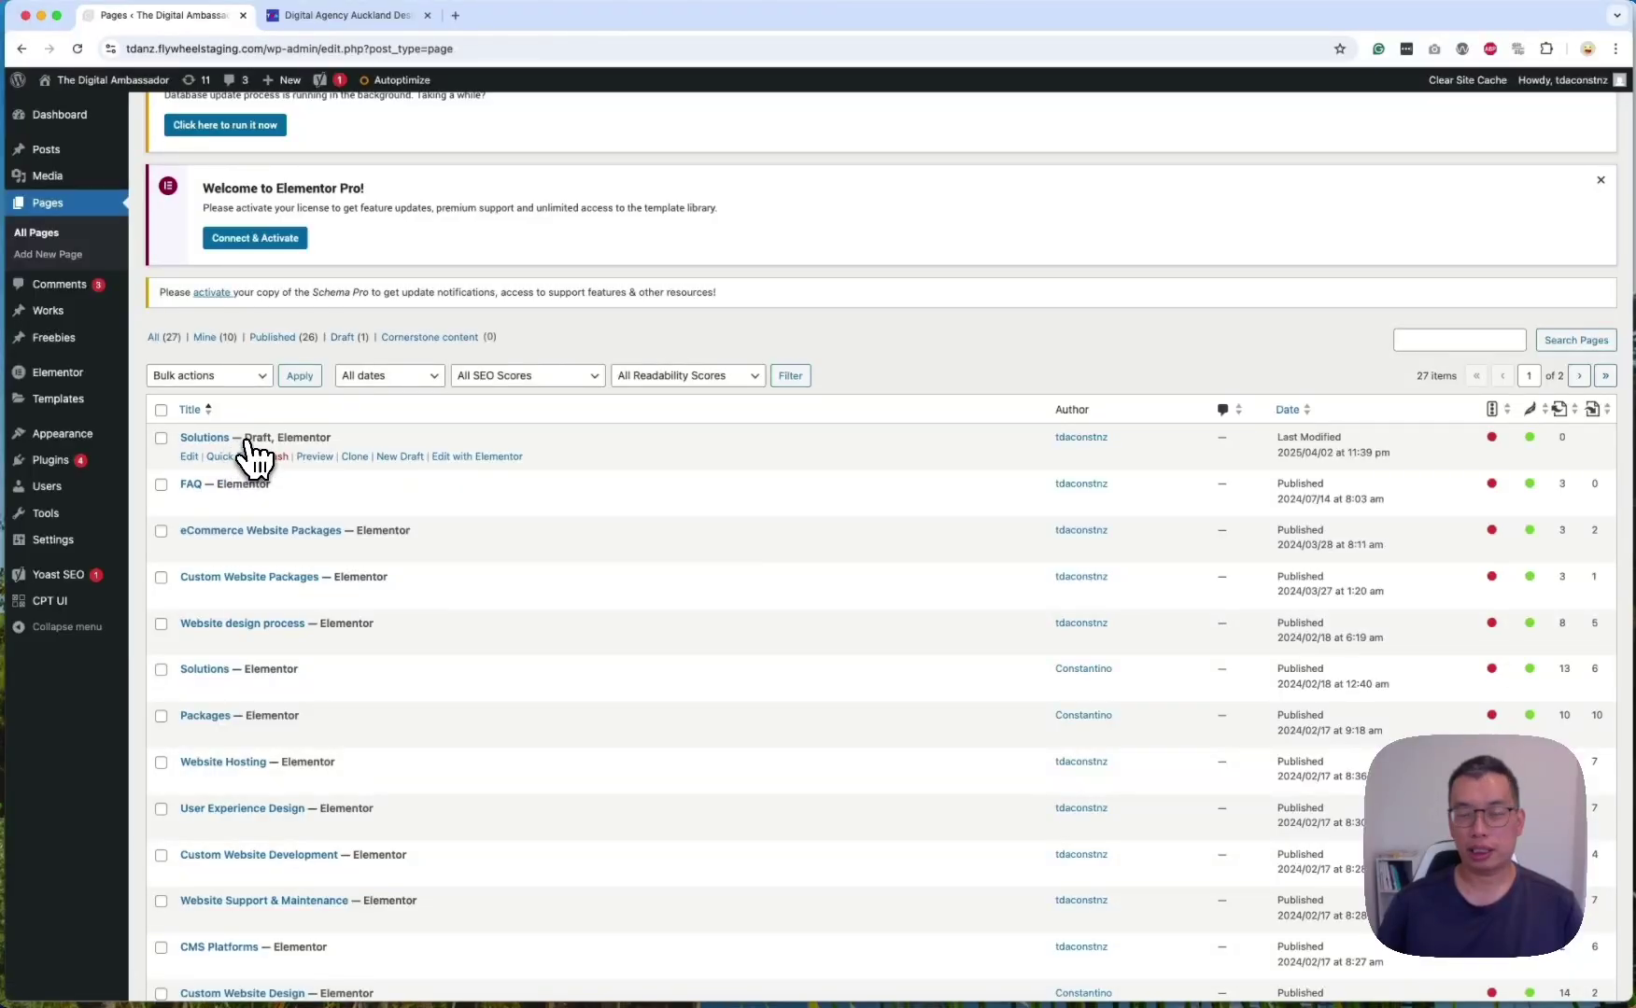
mouse_move(296, 445)
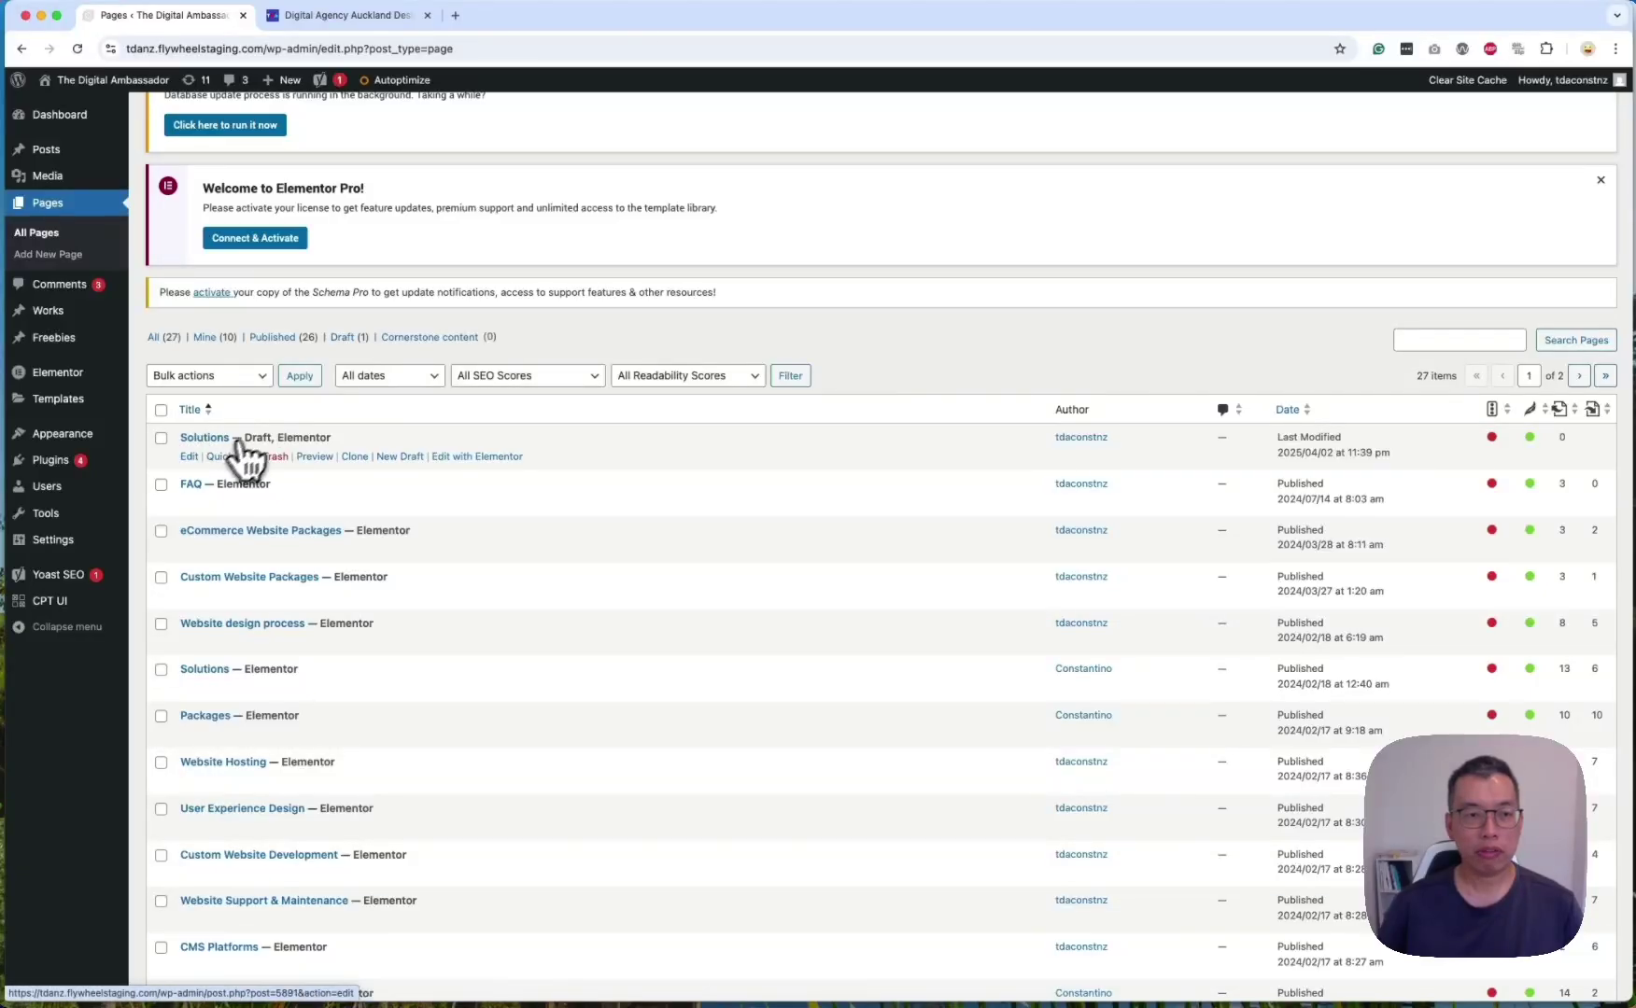
mouse_move(220, 464)
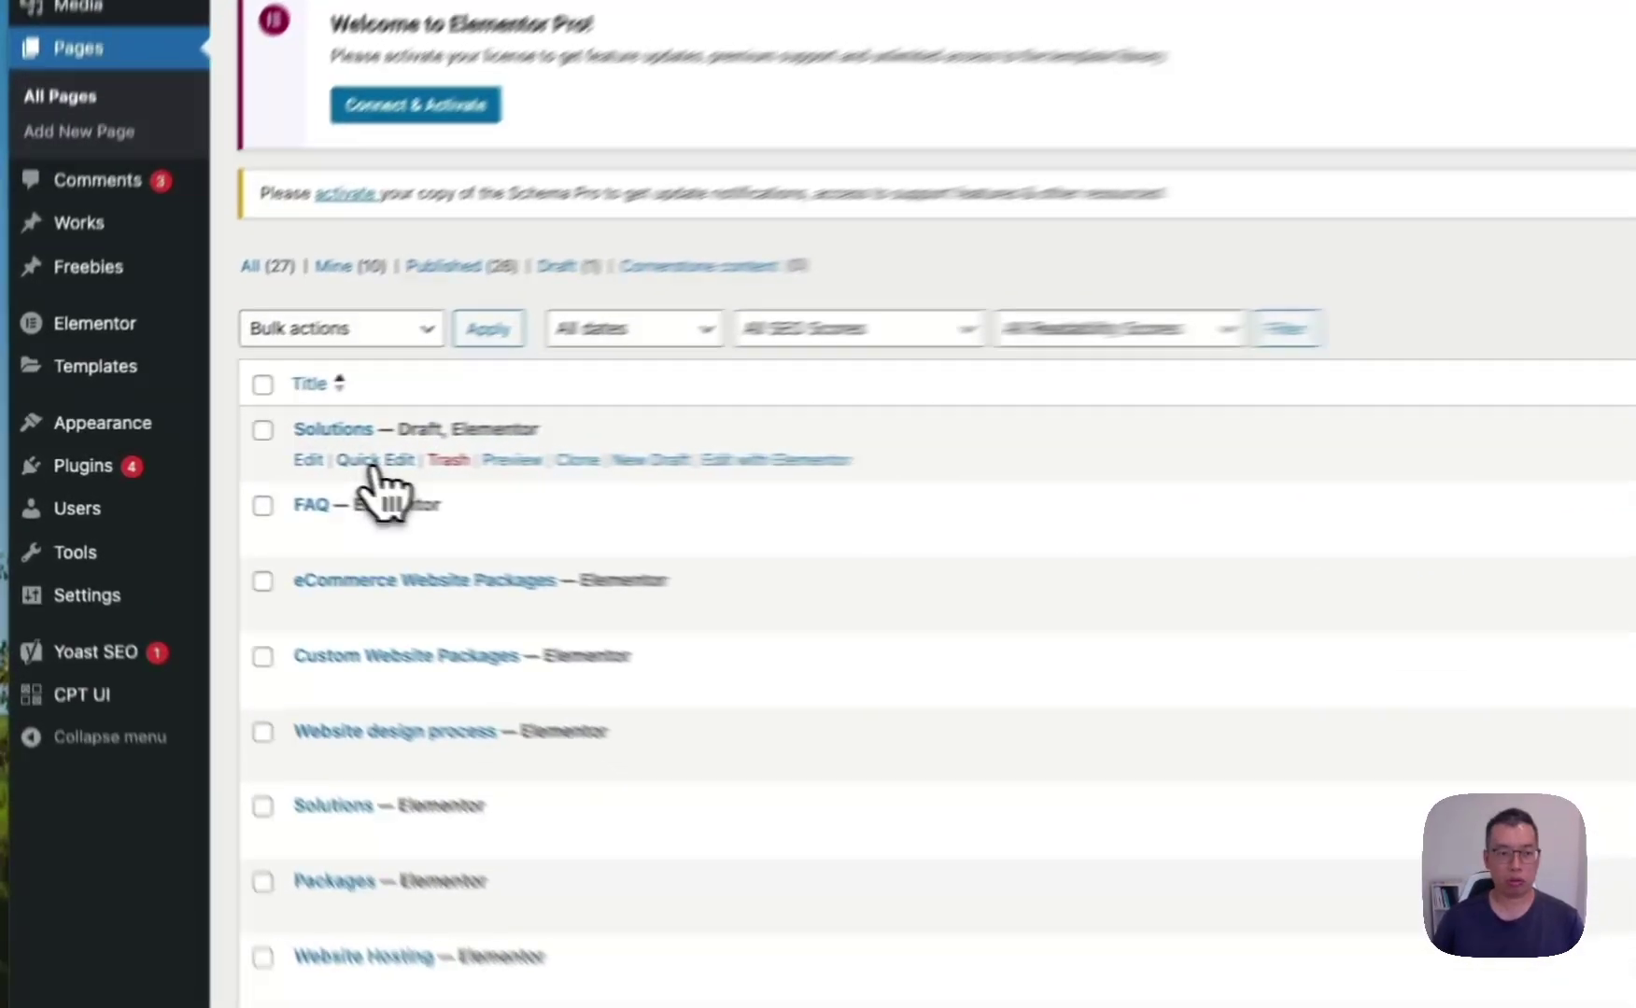
click(373, 461)
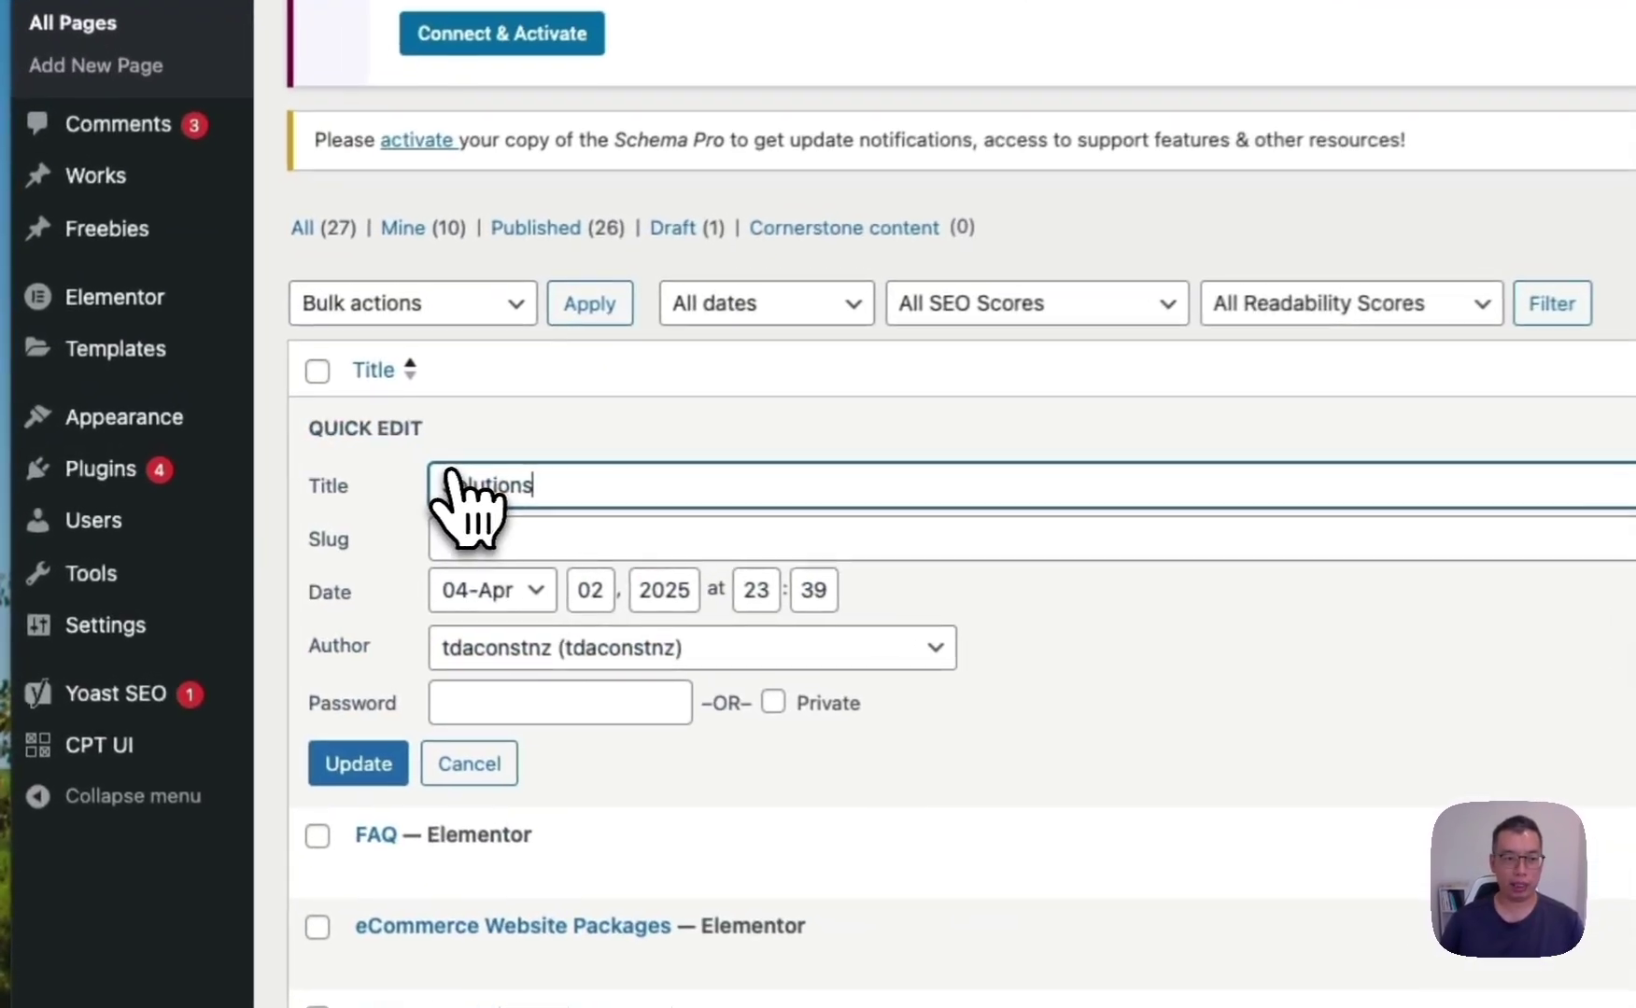
double_click(595, 505)
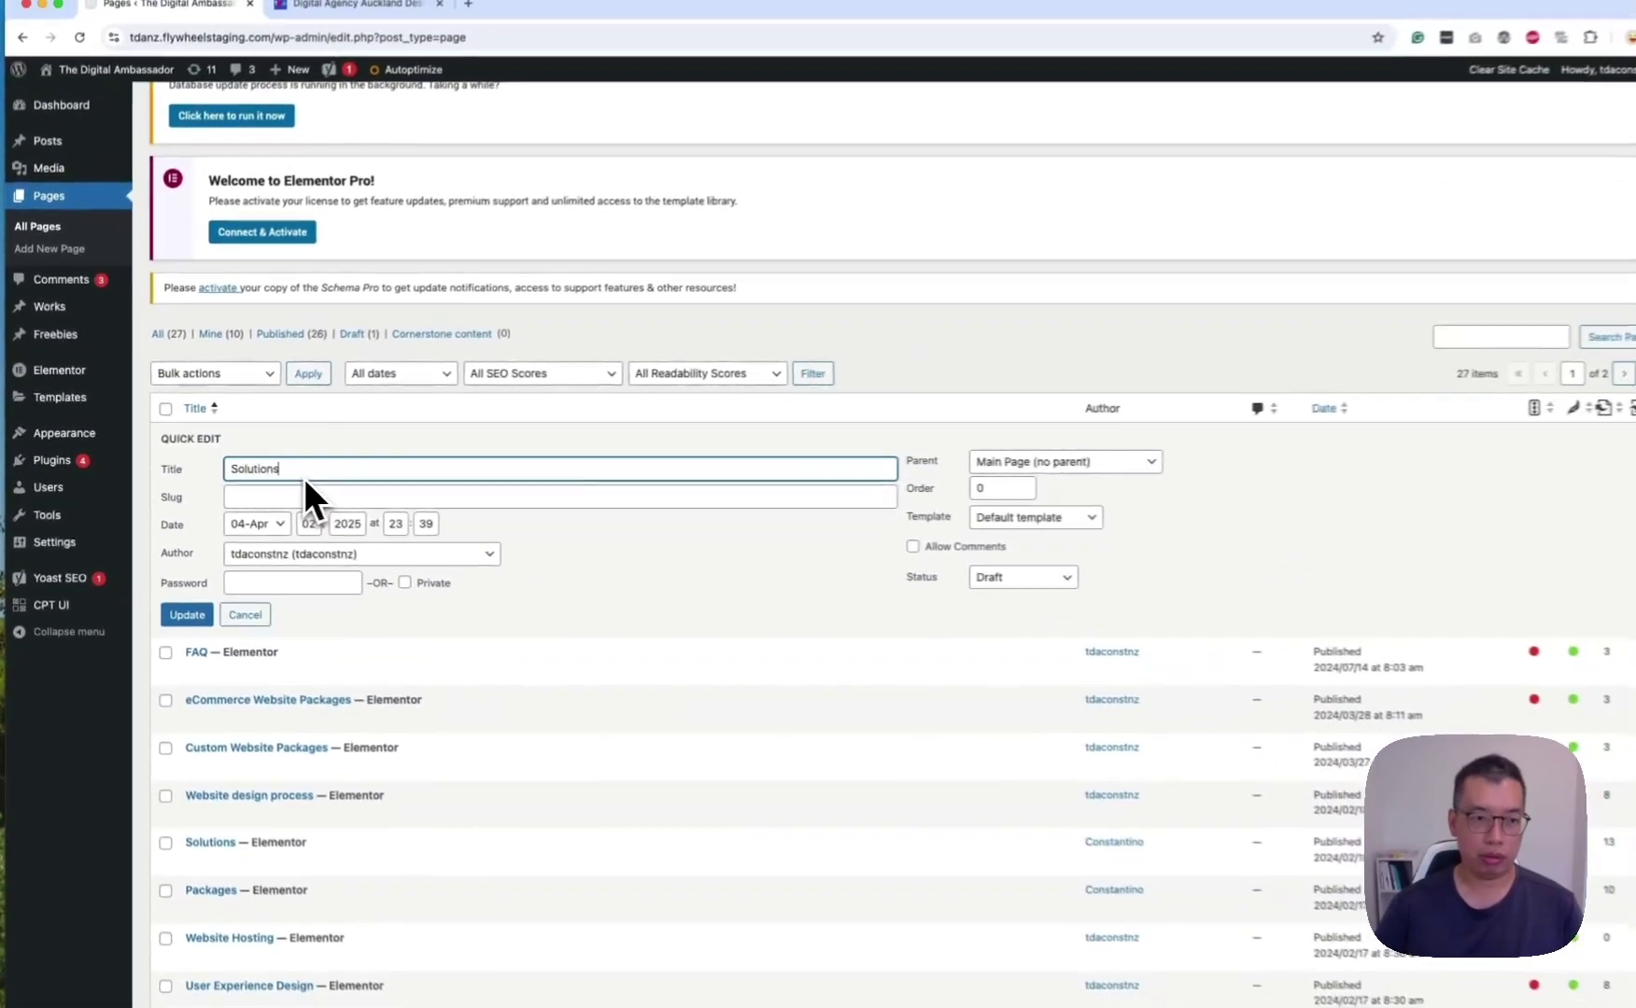
click(595, 505)
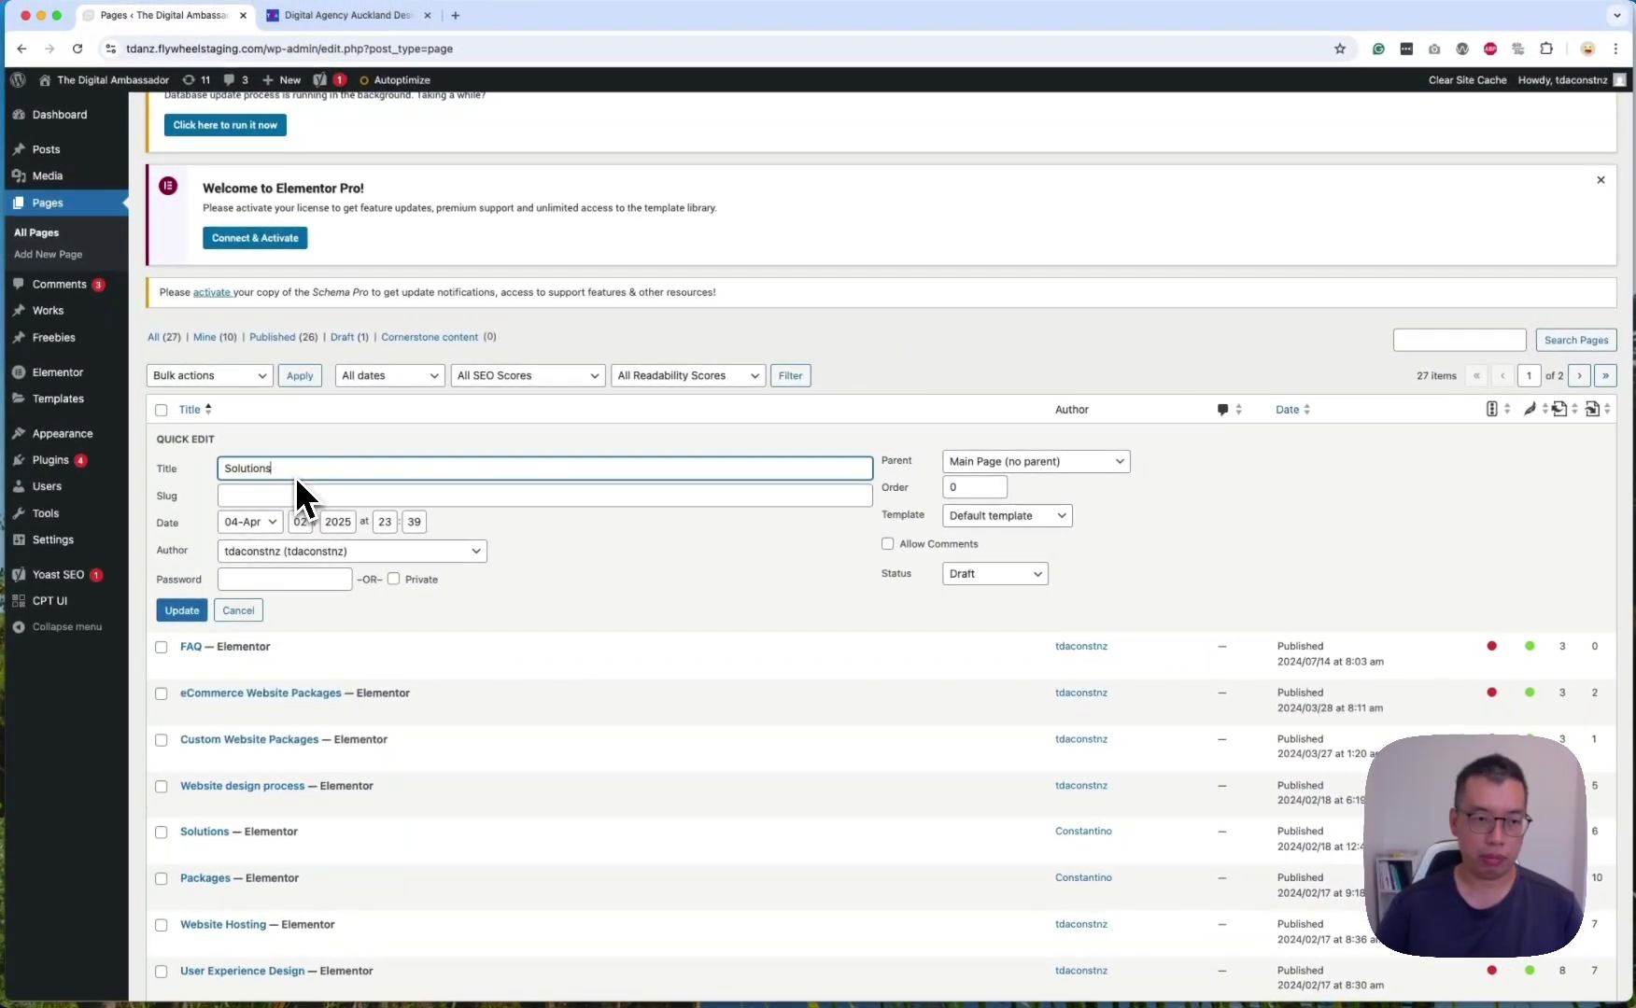
key(super+a)
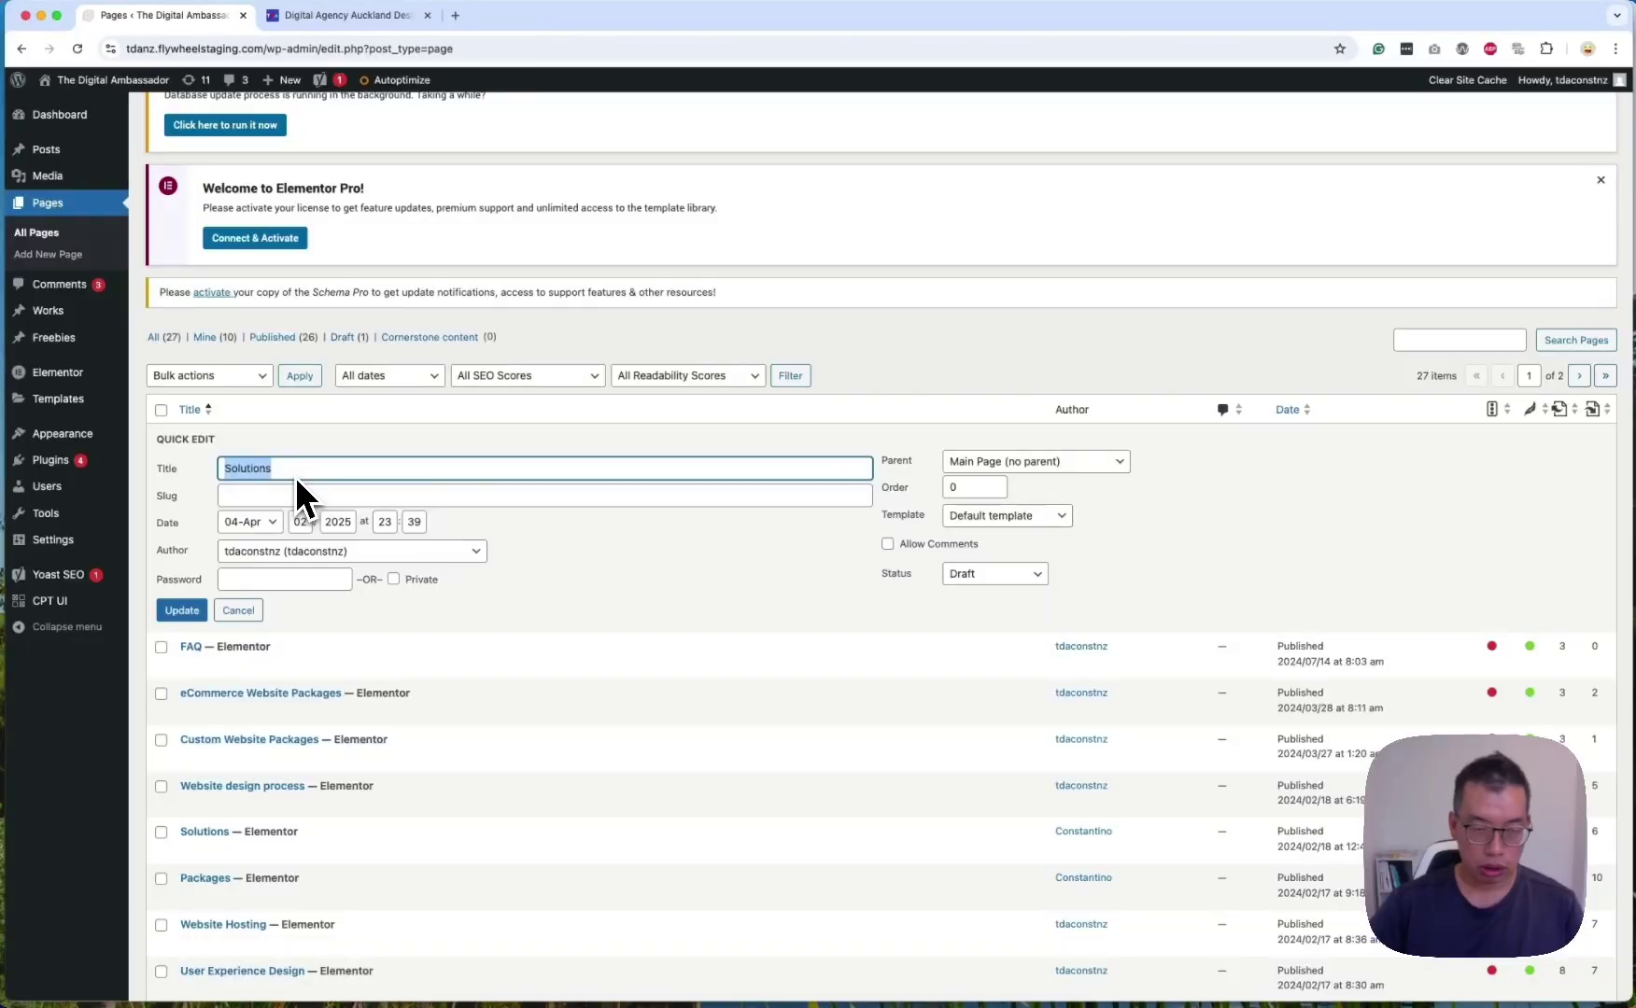
text(New)
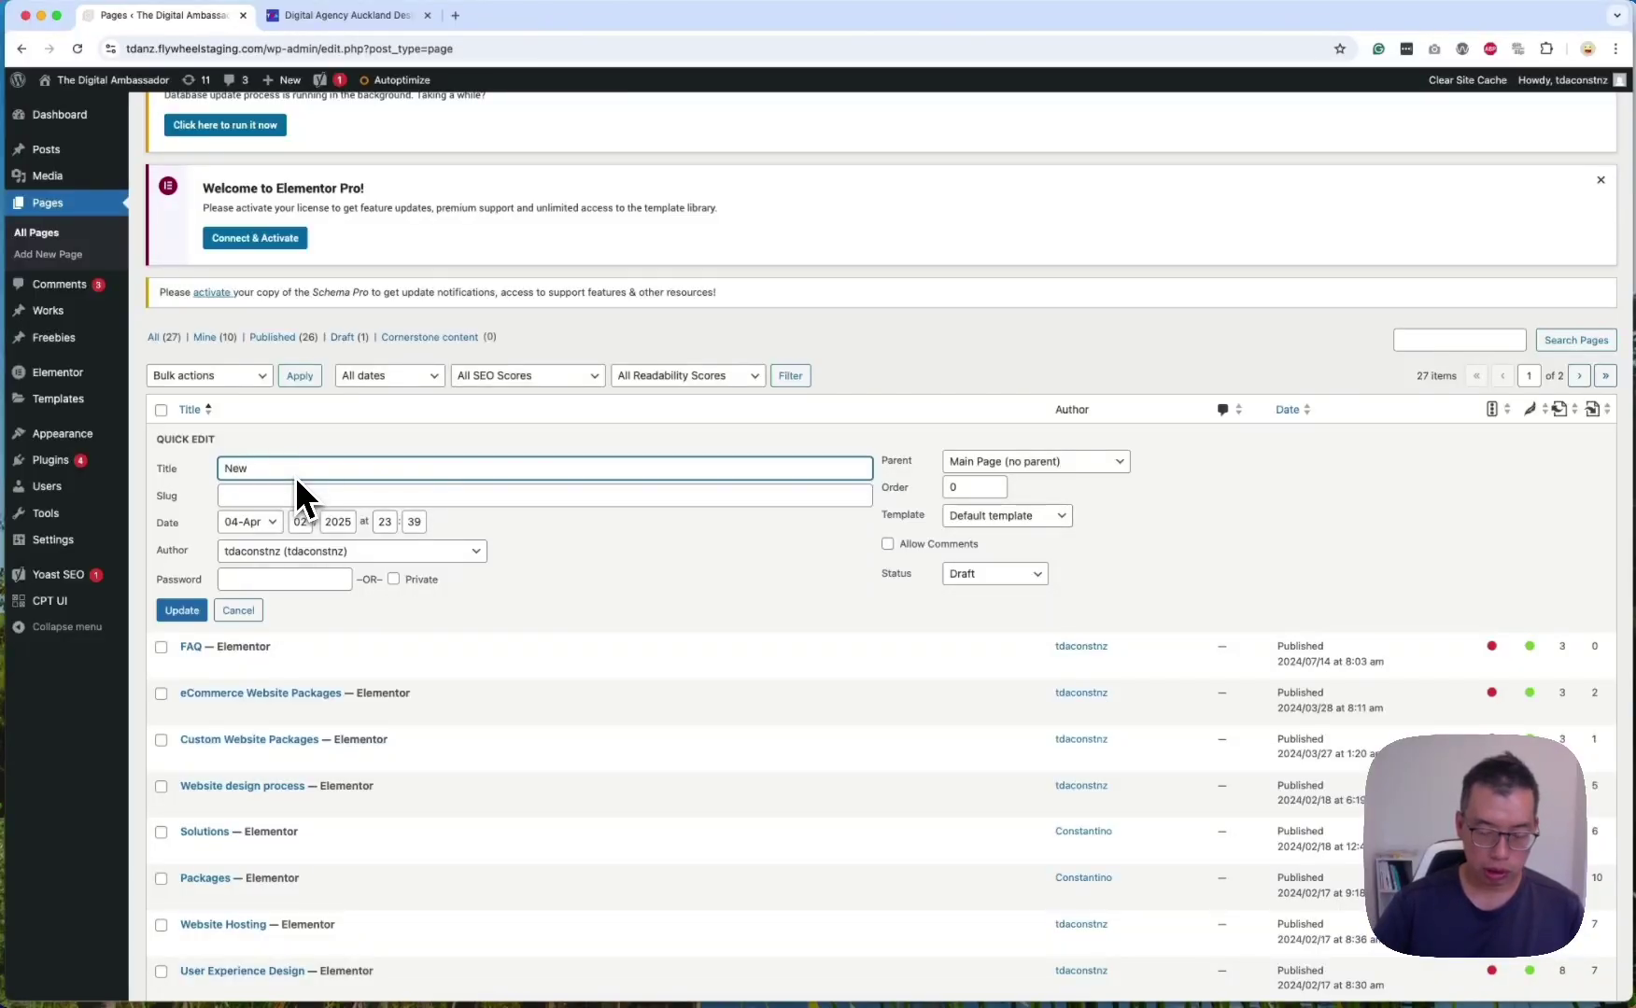
key(super+a)
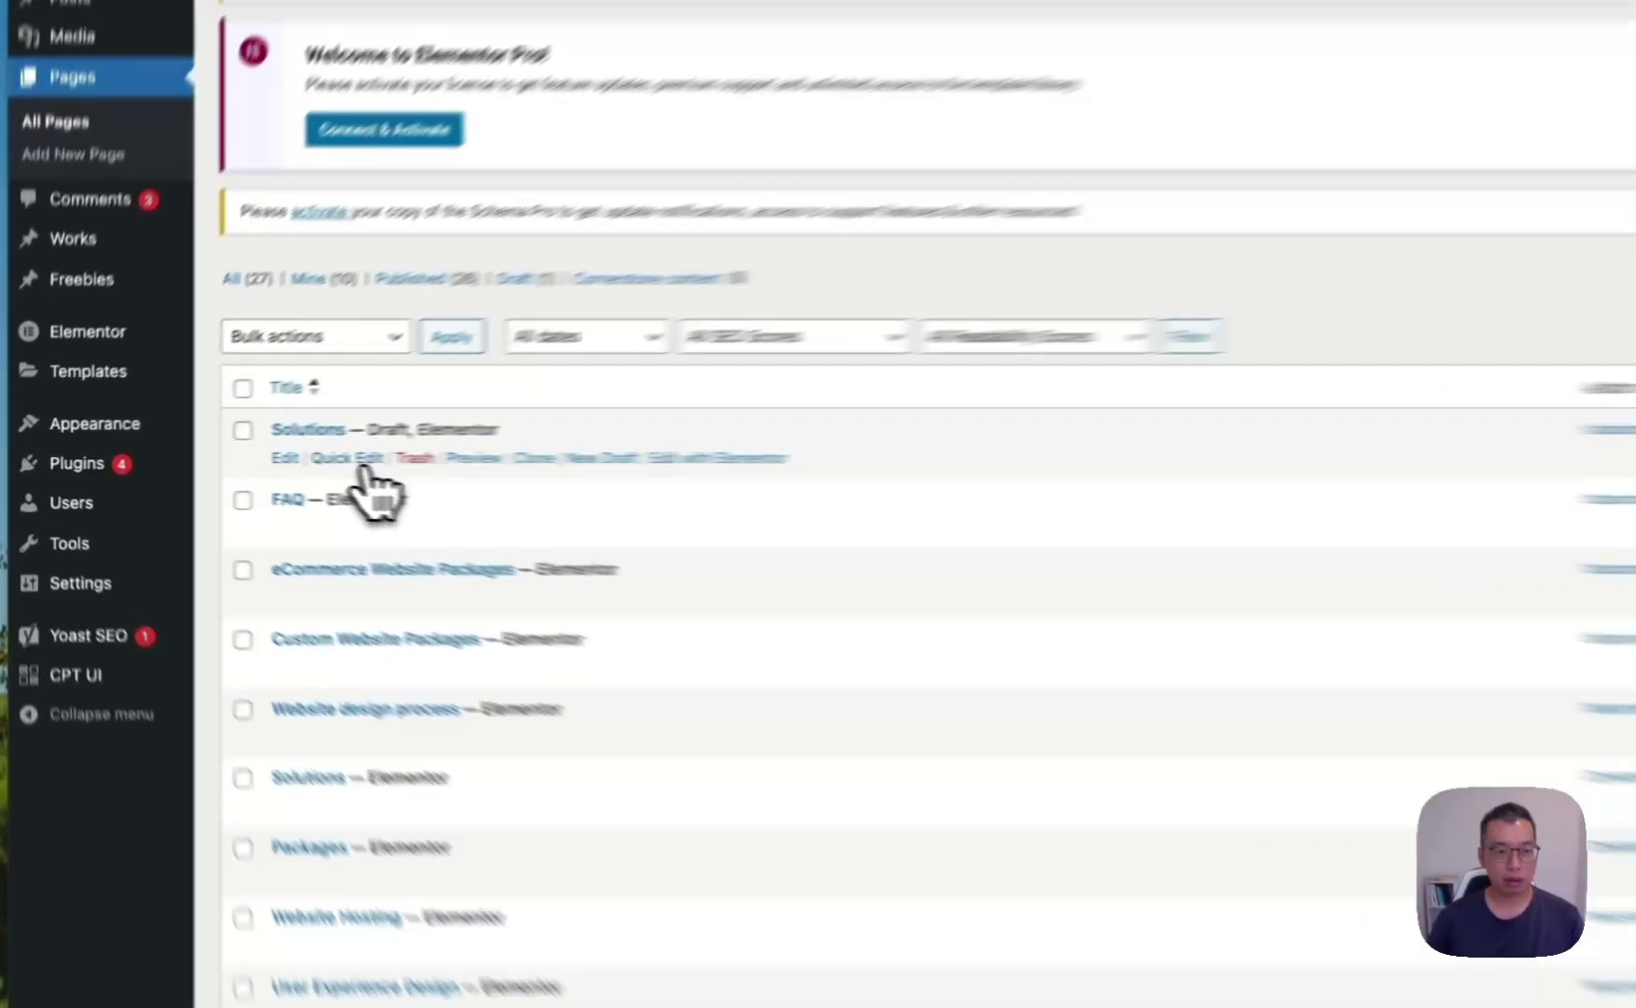
Quick-edit the Solutions draft, change its title to "Discover" and update it.
click(362, 461)
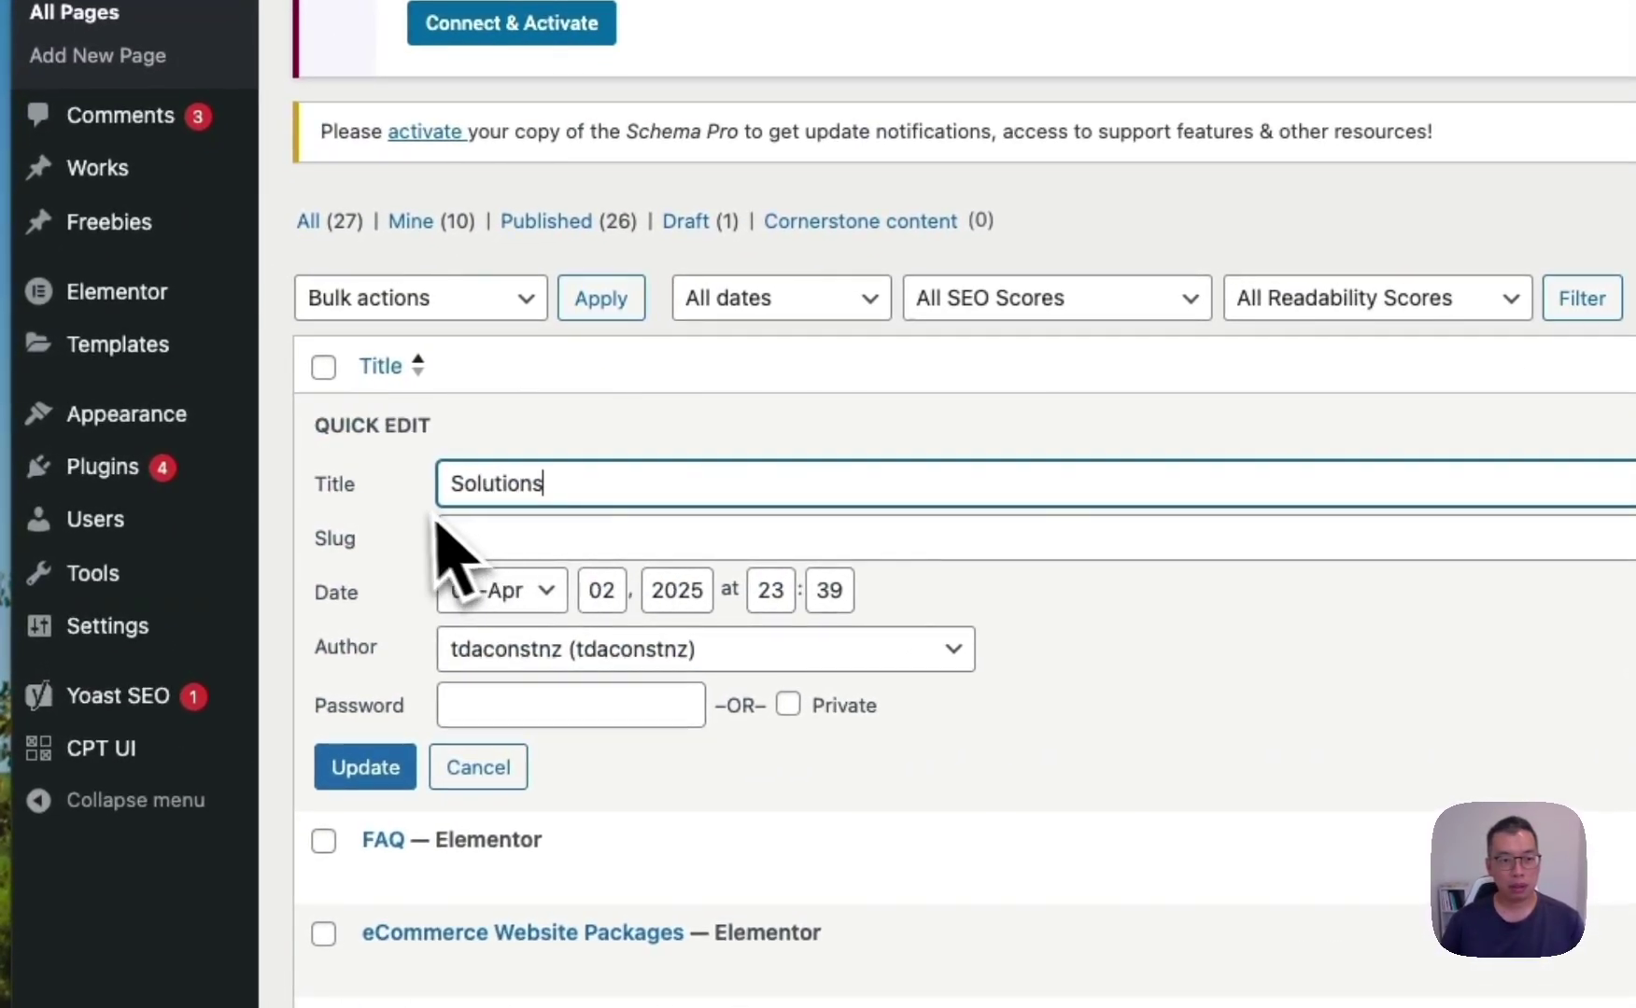
double_click(469, 493)
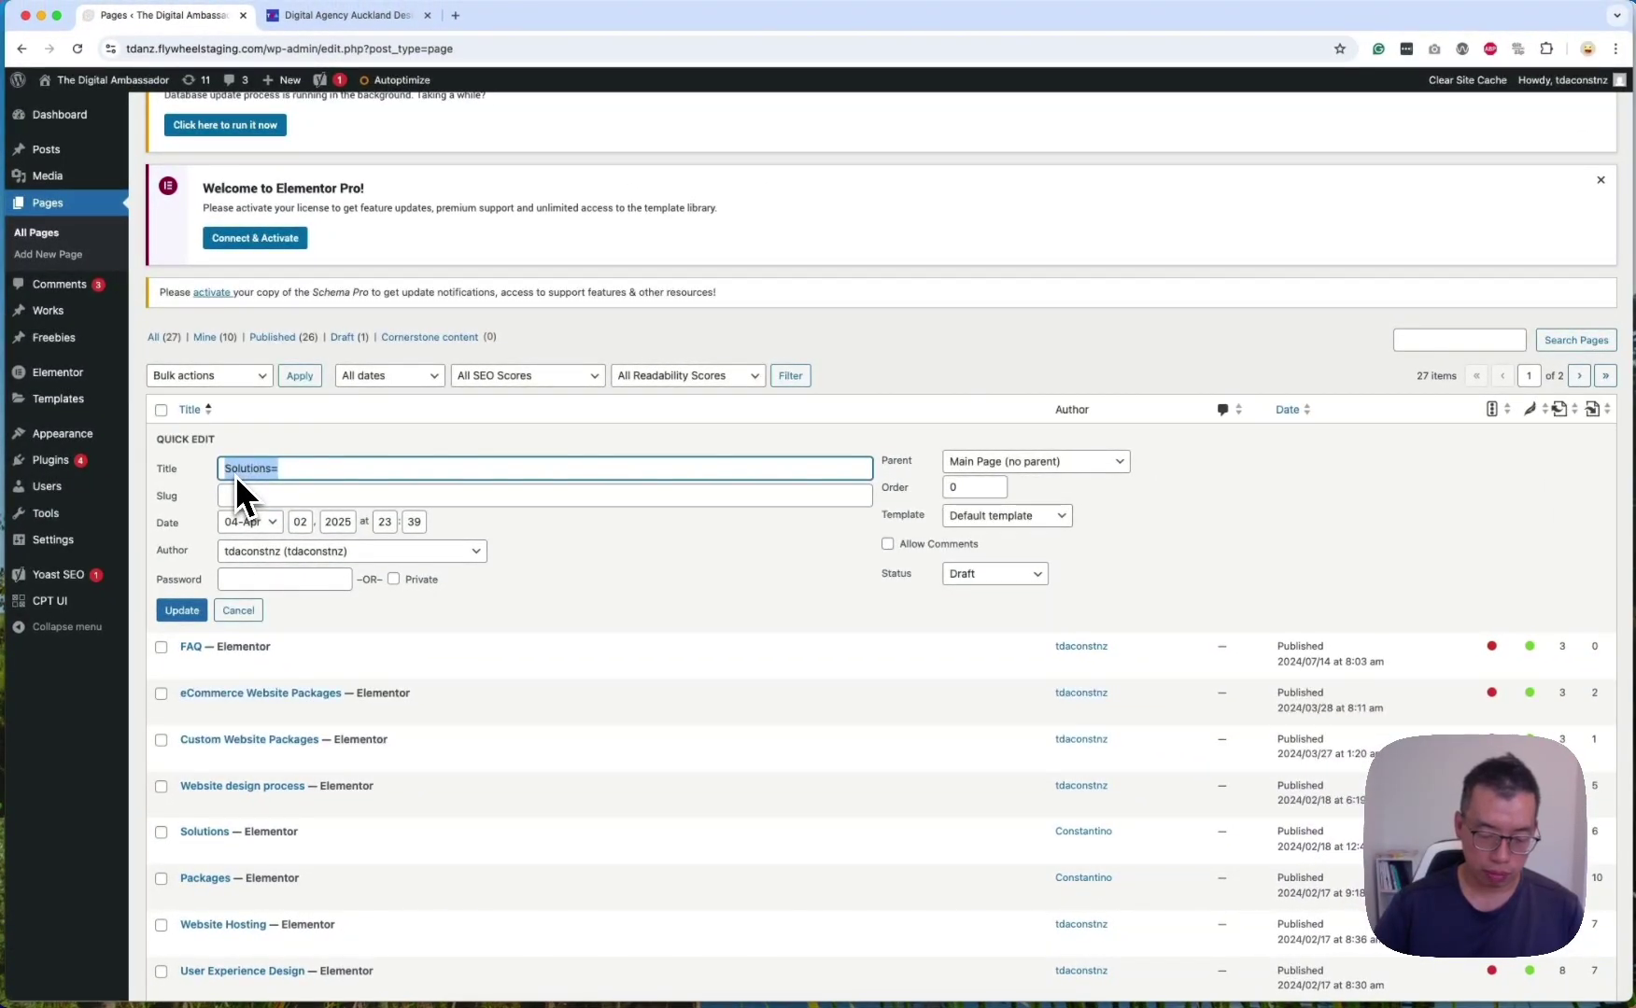
text(Dis)
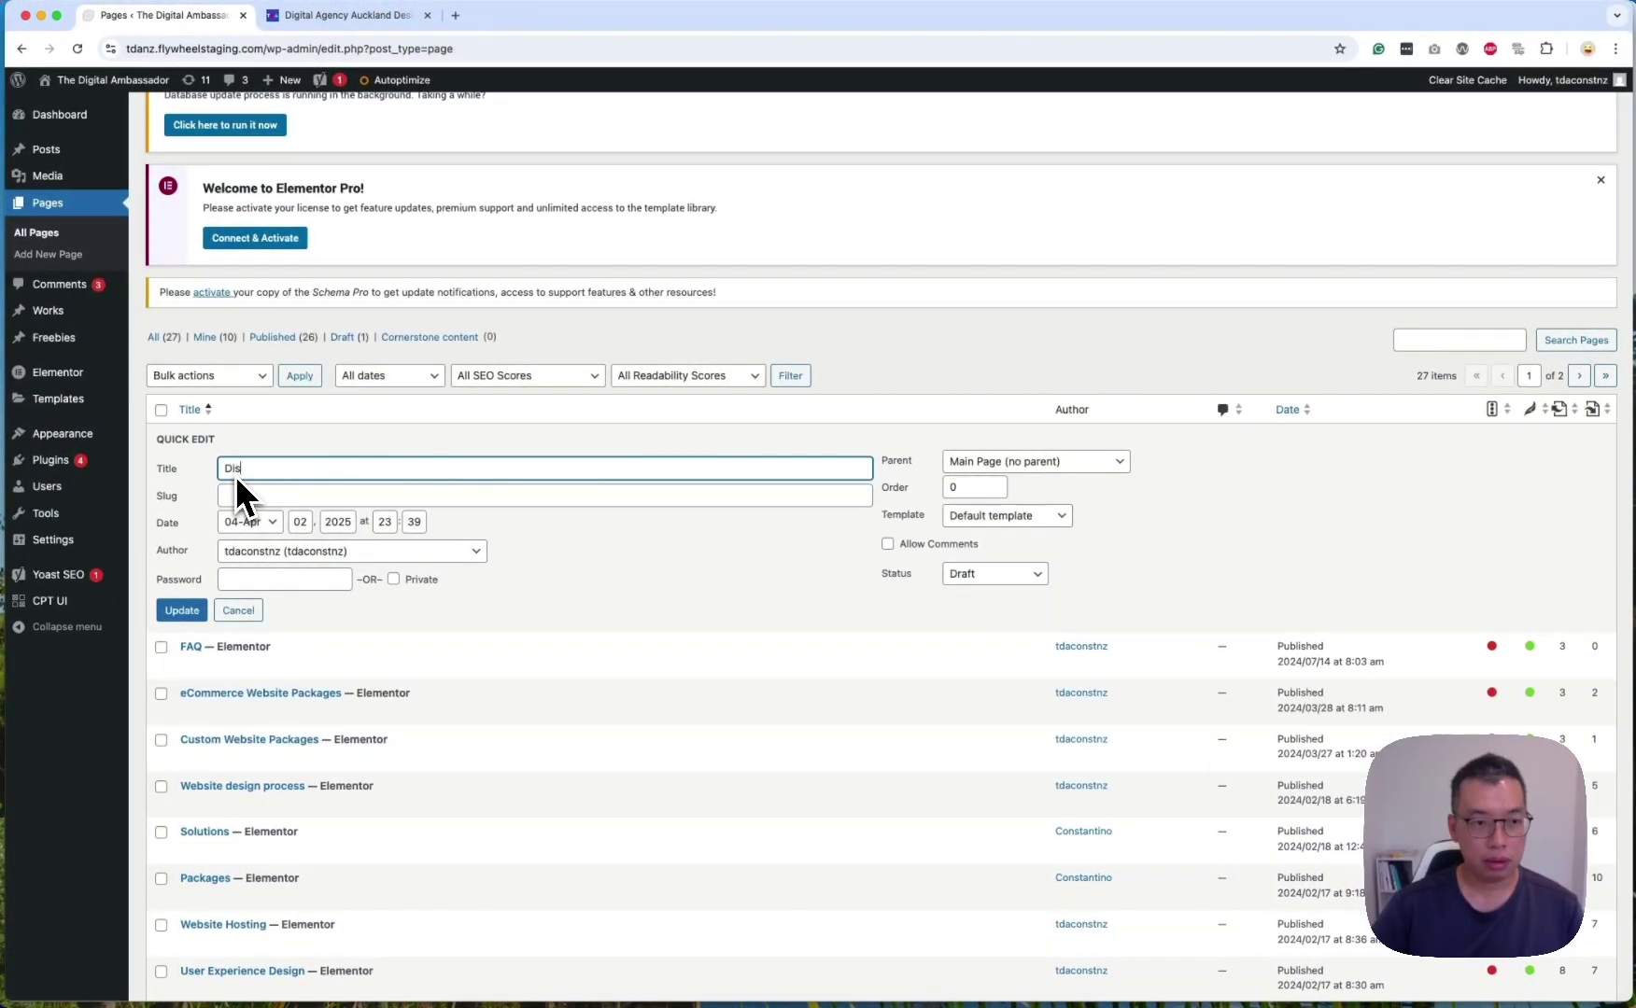
text(cov)
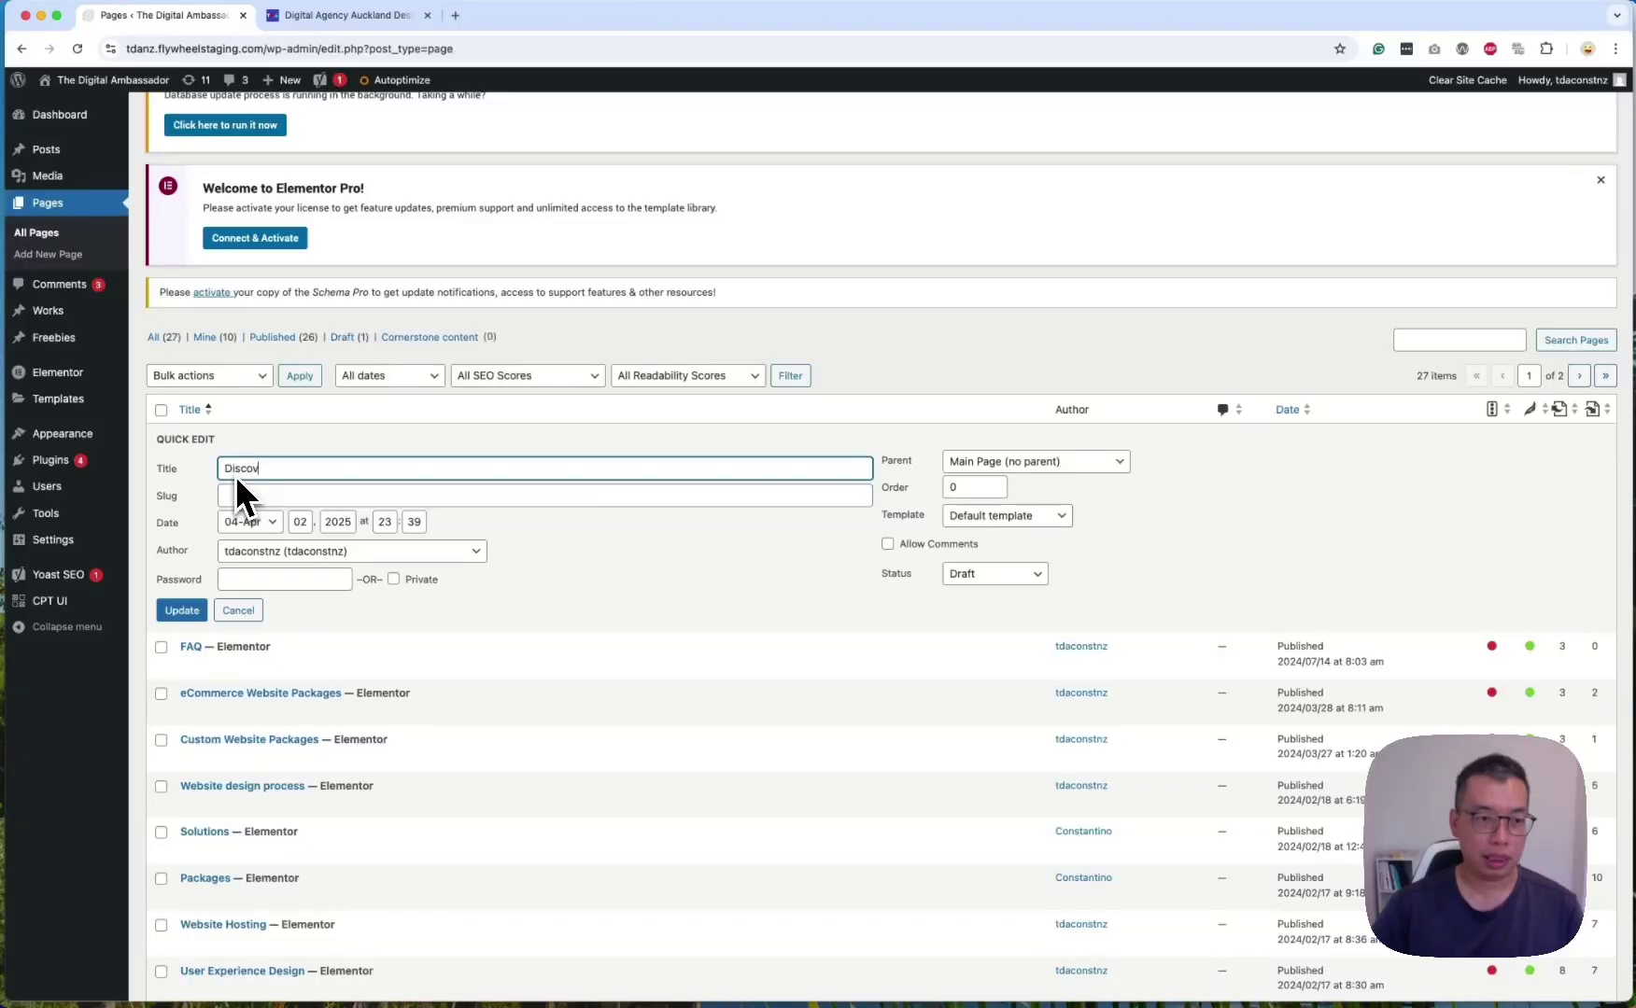
text(er)
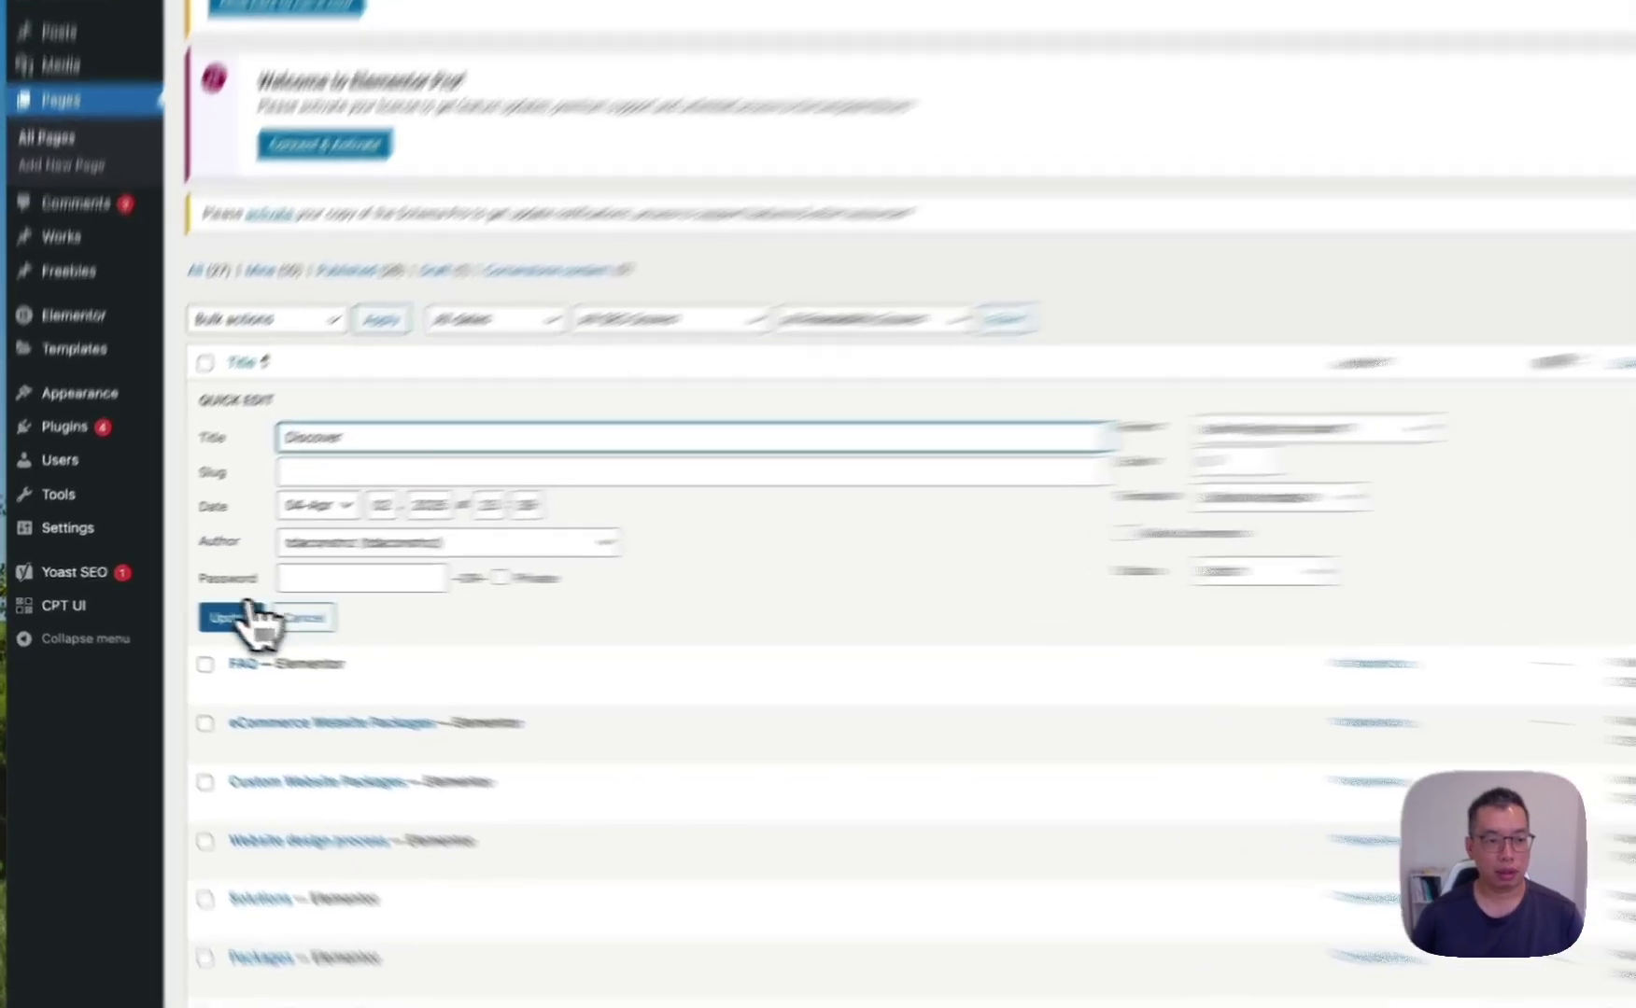
click(245, 615)
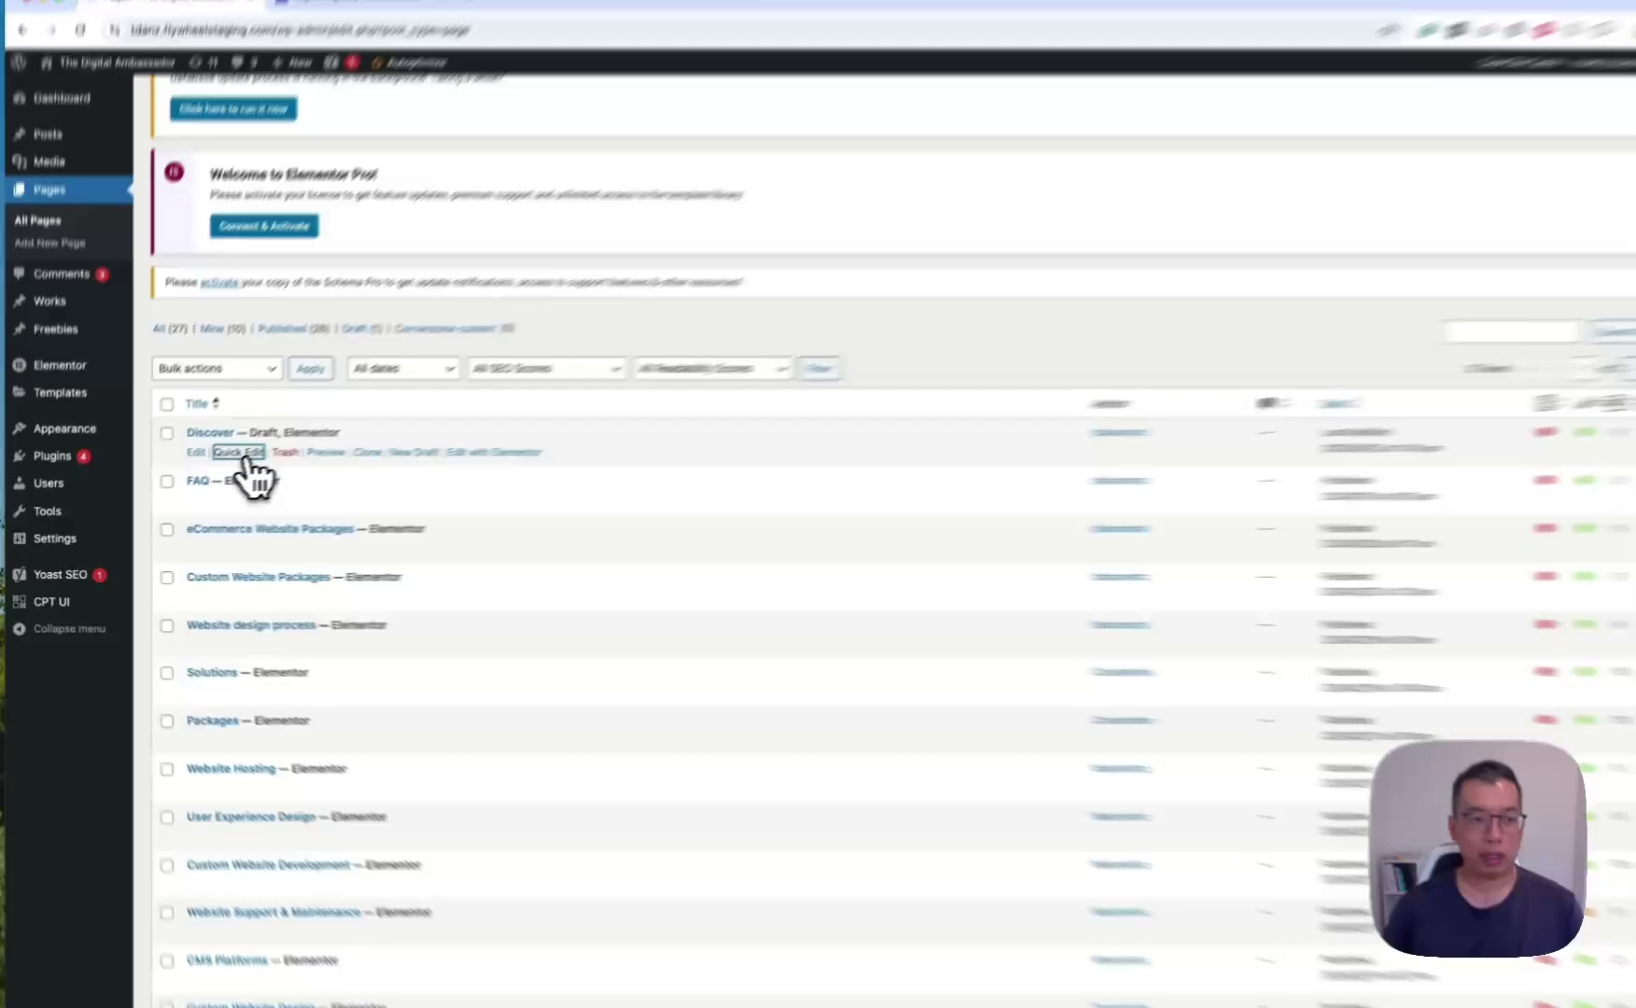
Open the quick-edit fields of the Discover draft and review the available publishing status options.
click(230, 456)
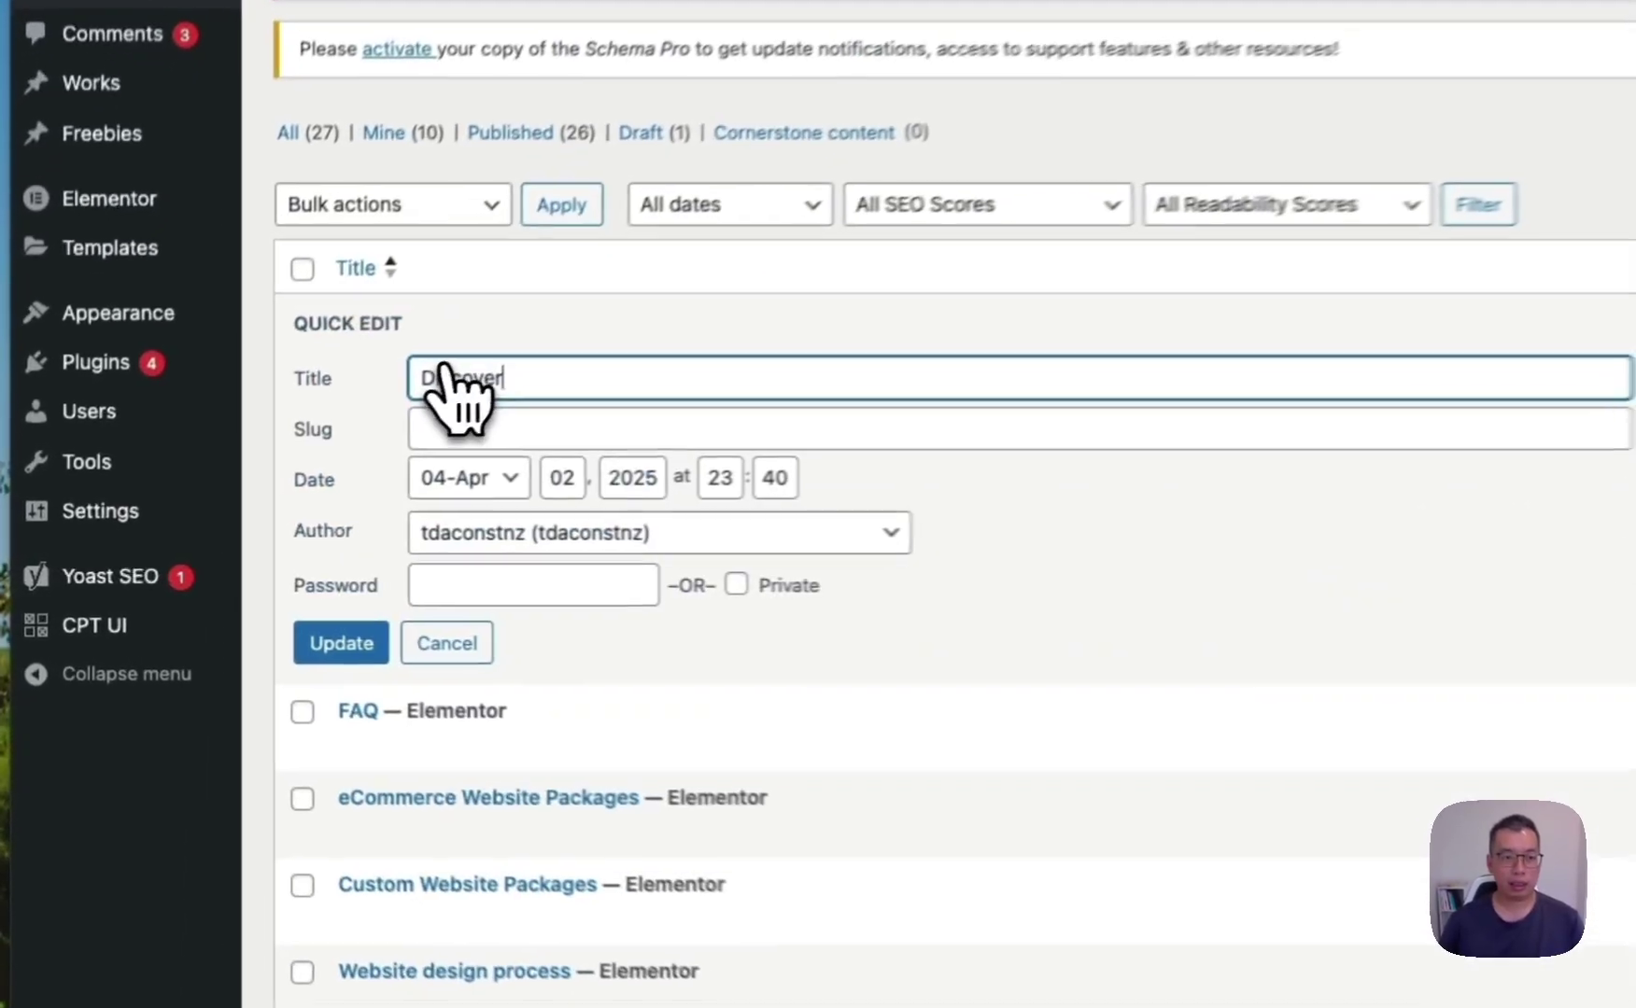
click(479, 648)
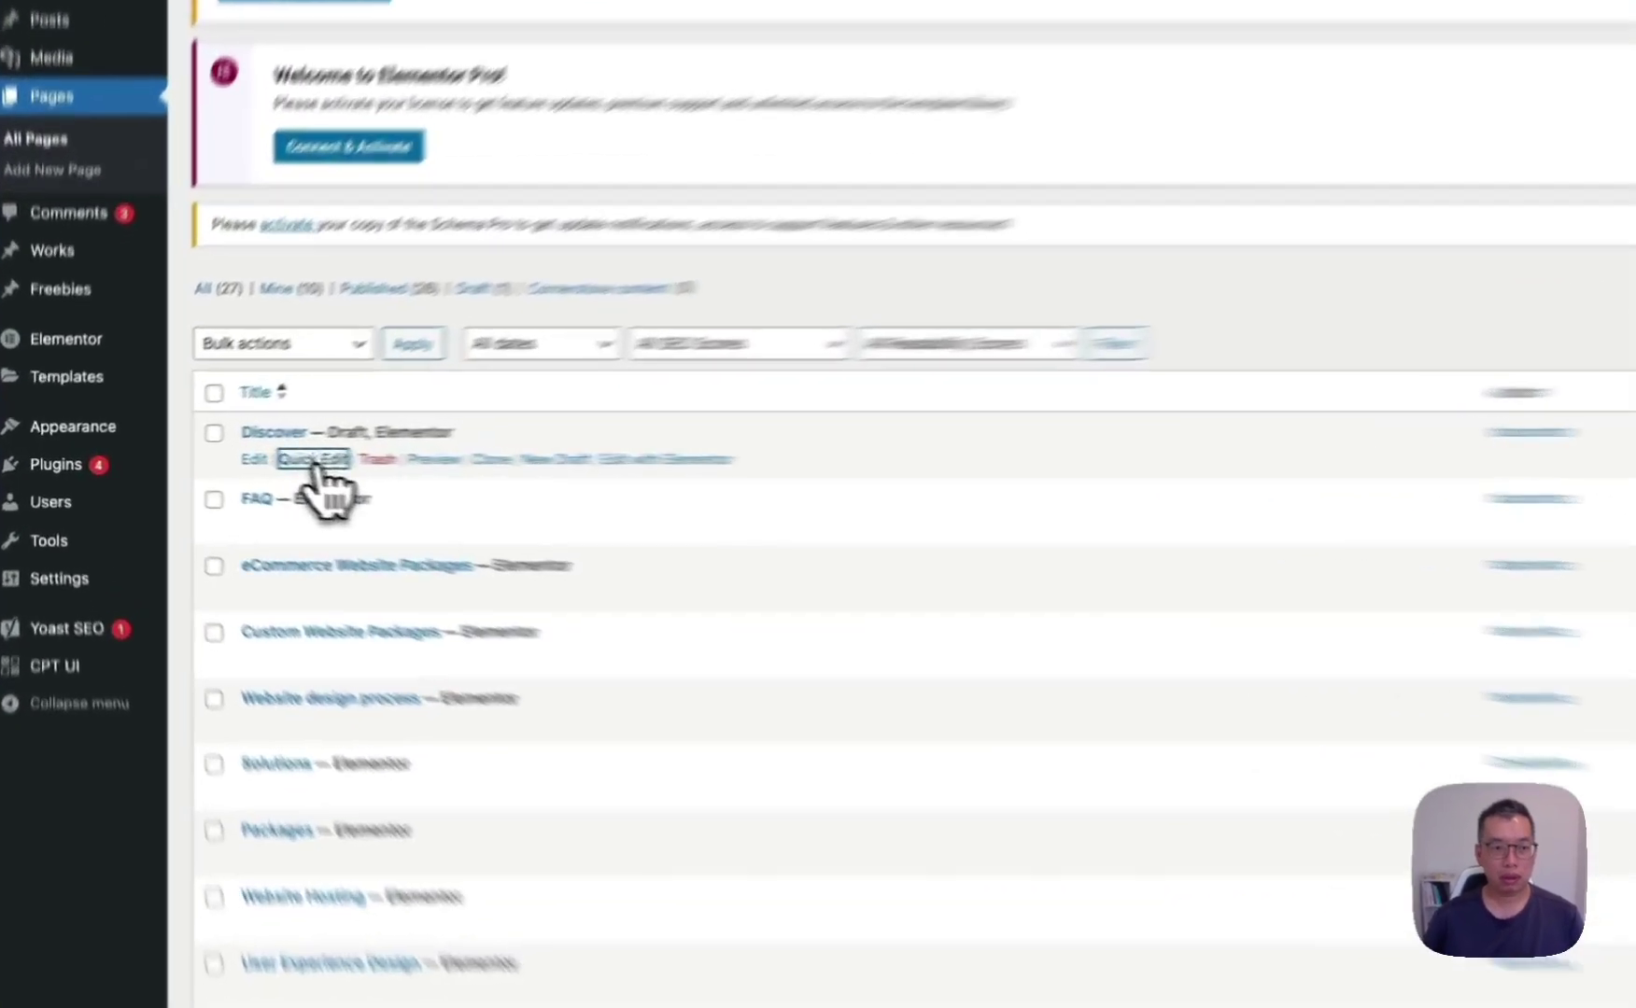
click(231, 457)
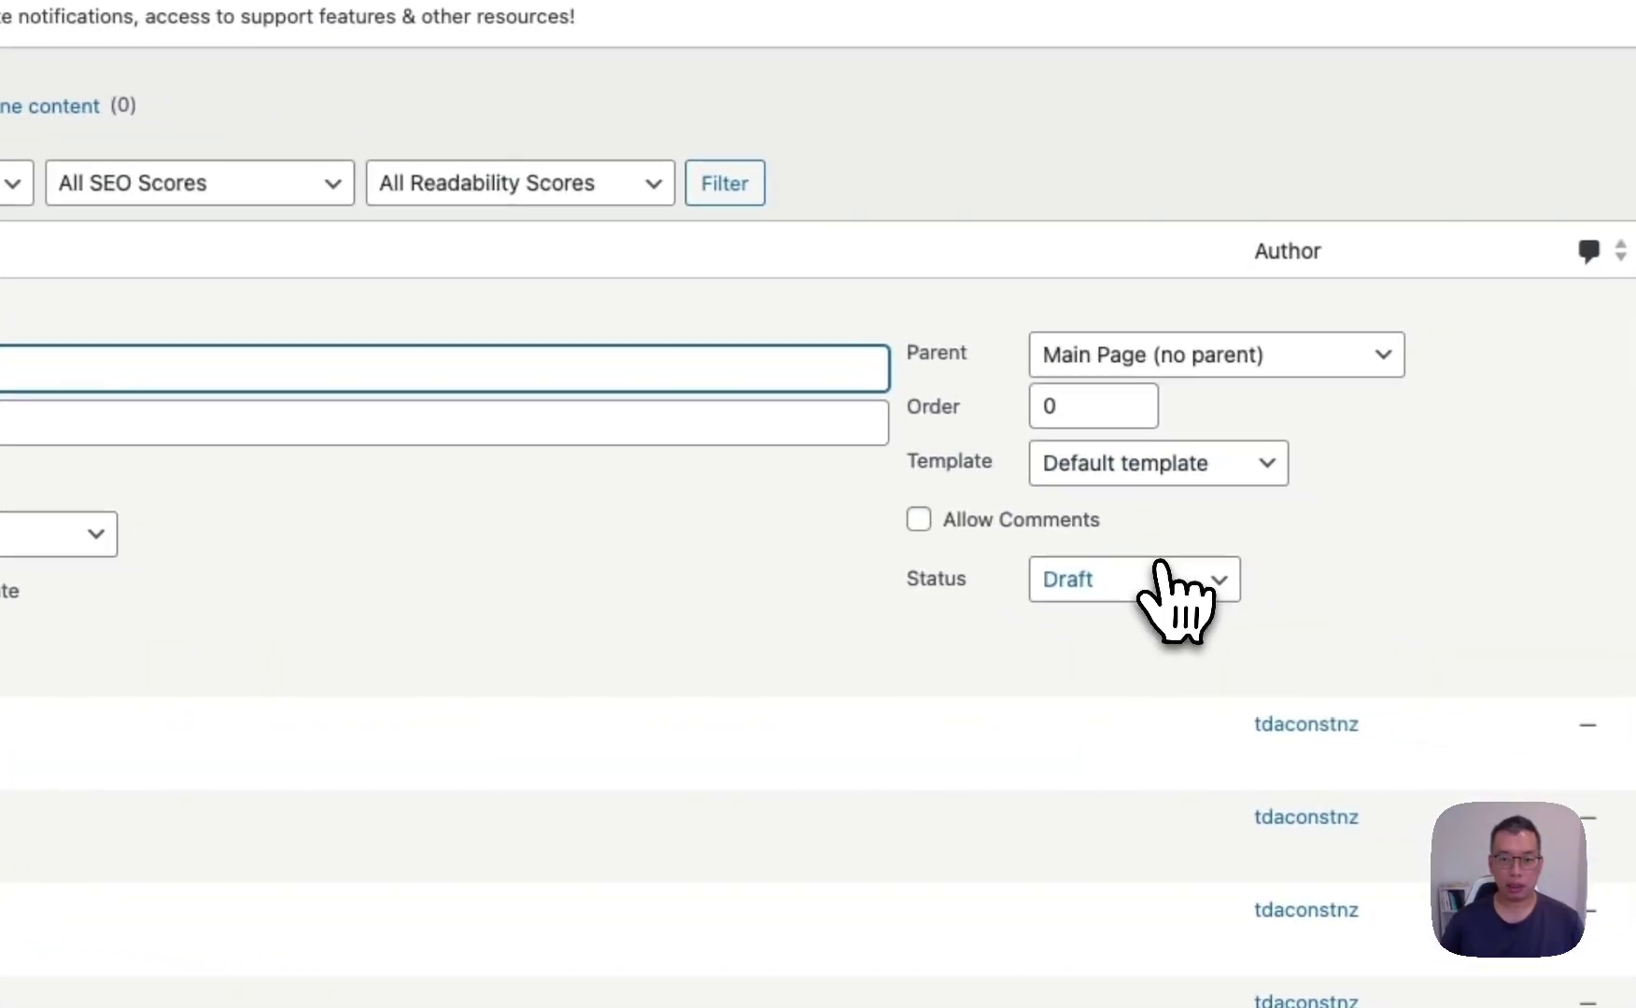
click(1277, 612)
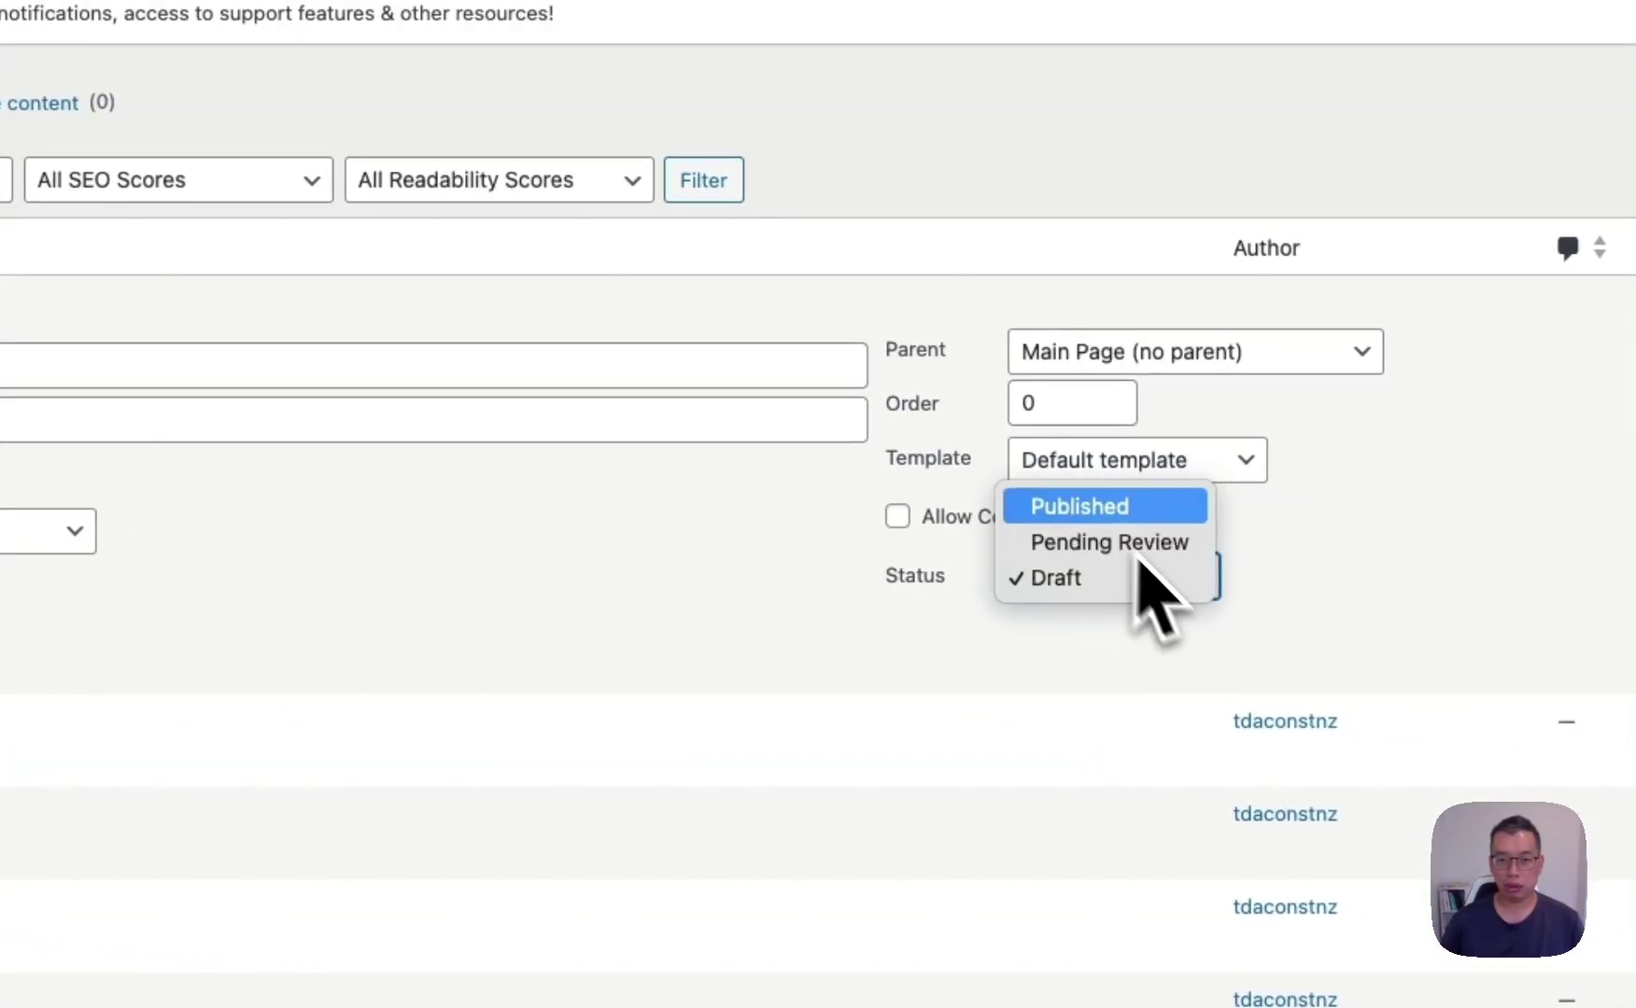
click(699, 558)
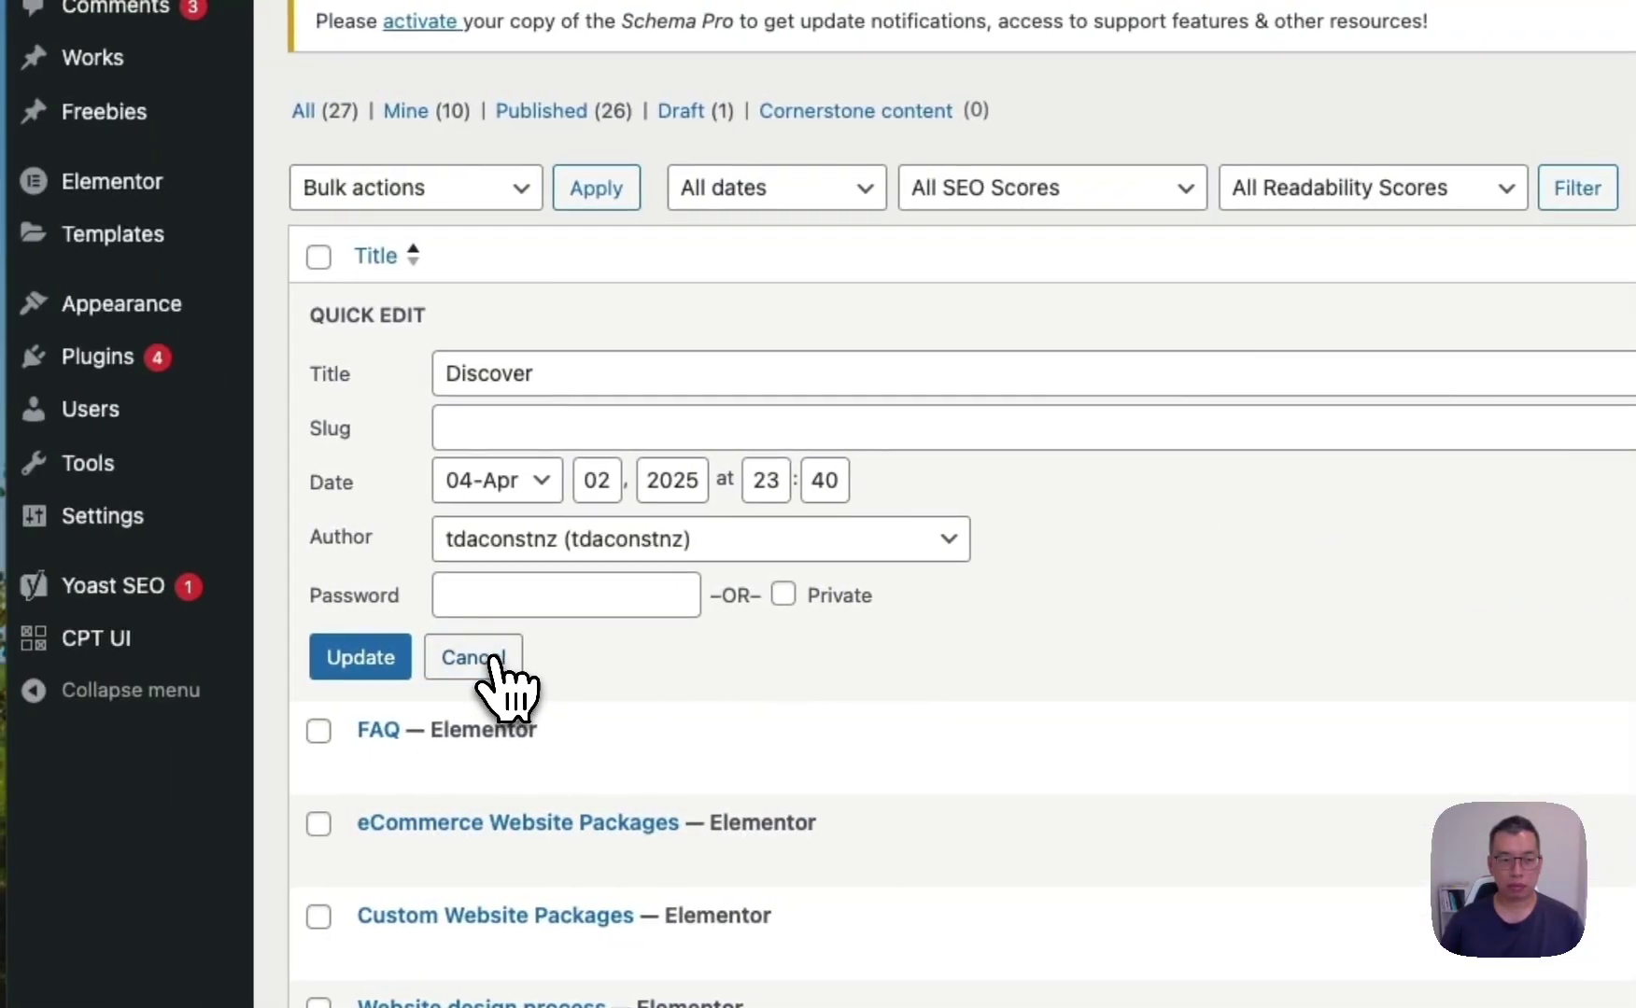
click(437, 658)
click(451, 354)
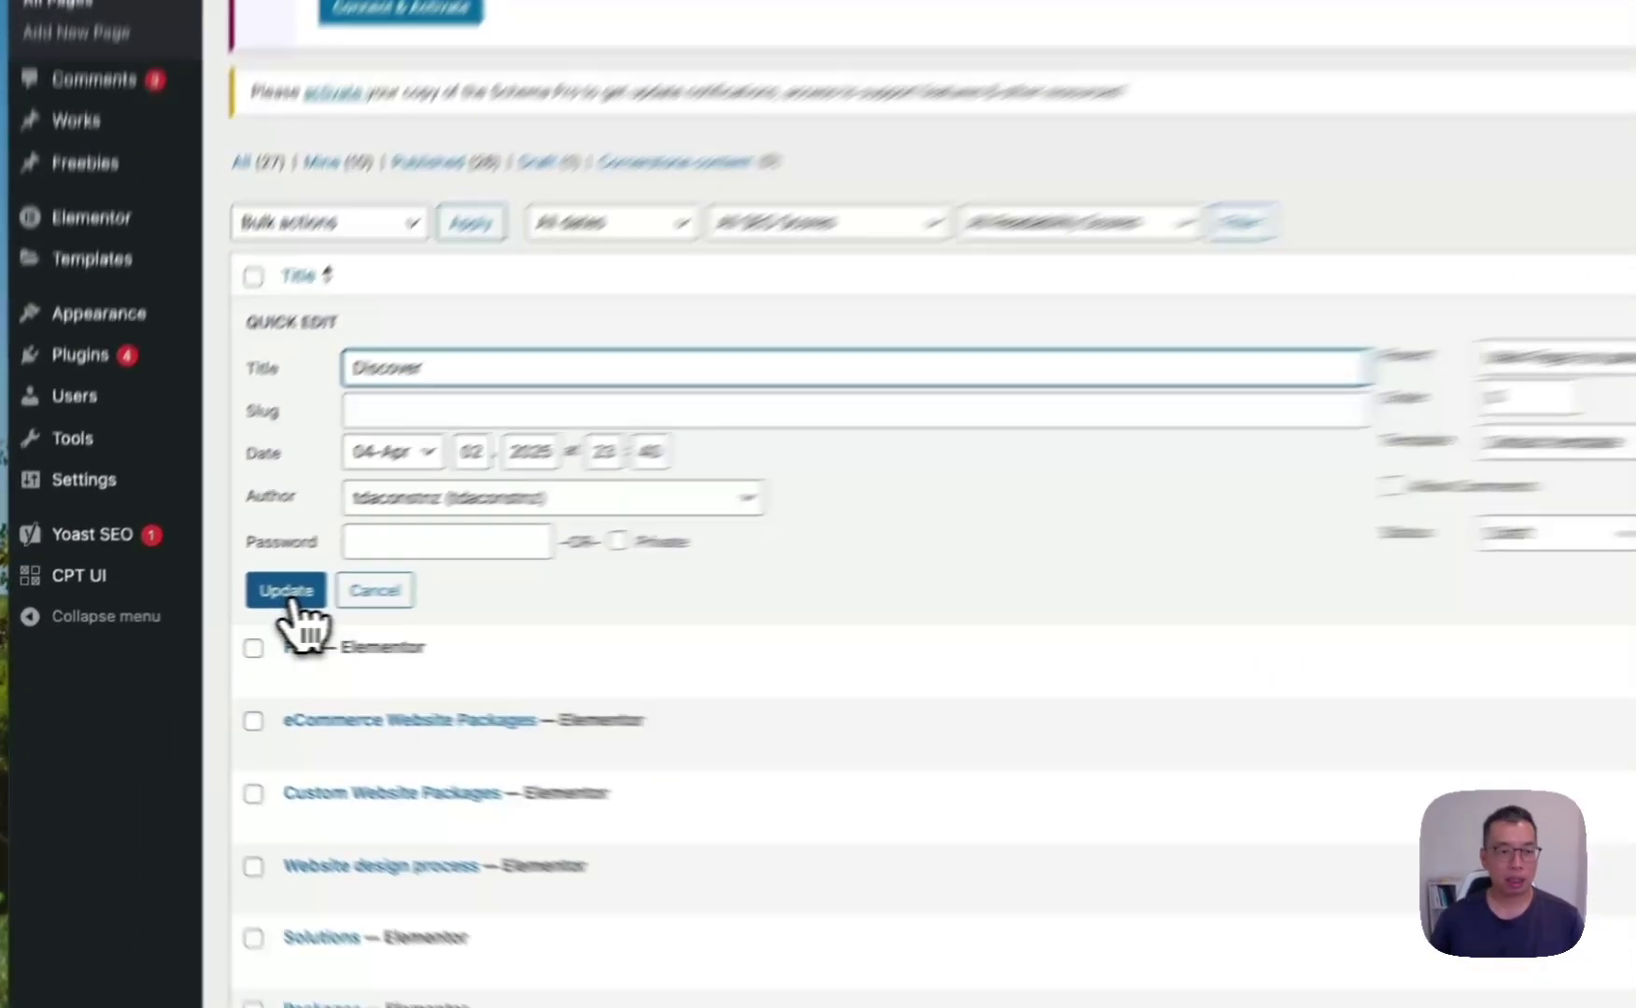
Save the Discover draft's quick edit, reopen it to review the publishing status options, and cancel the editing.
click(287, 592)
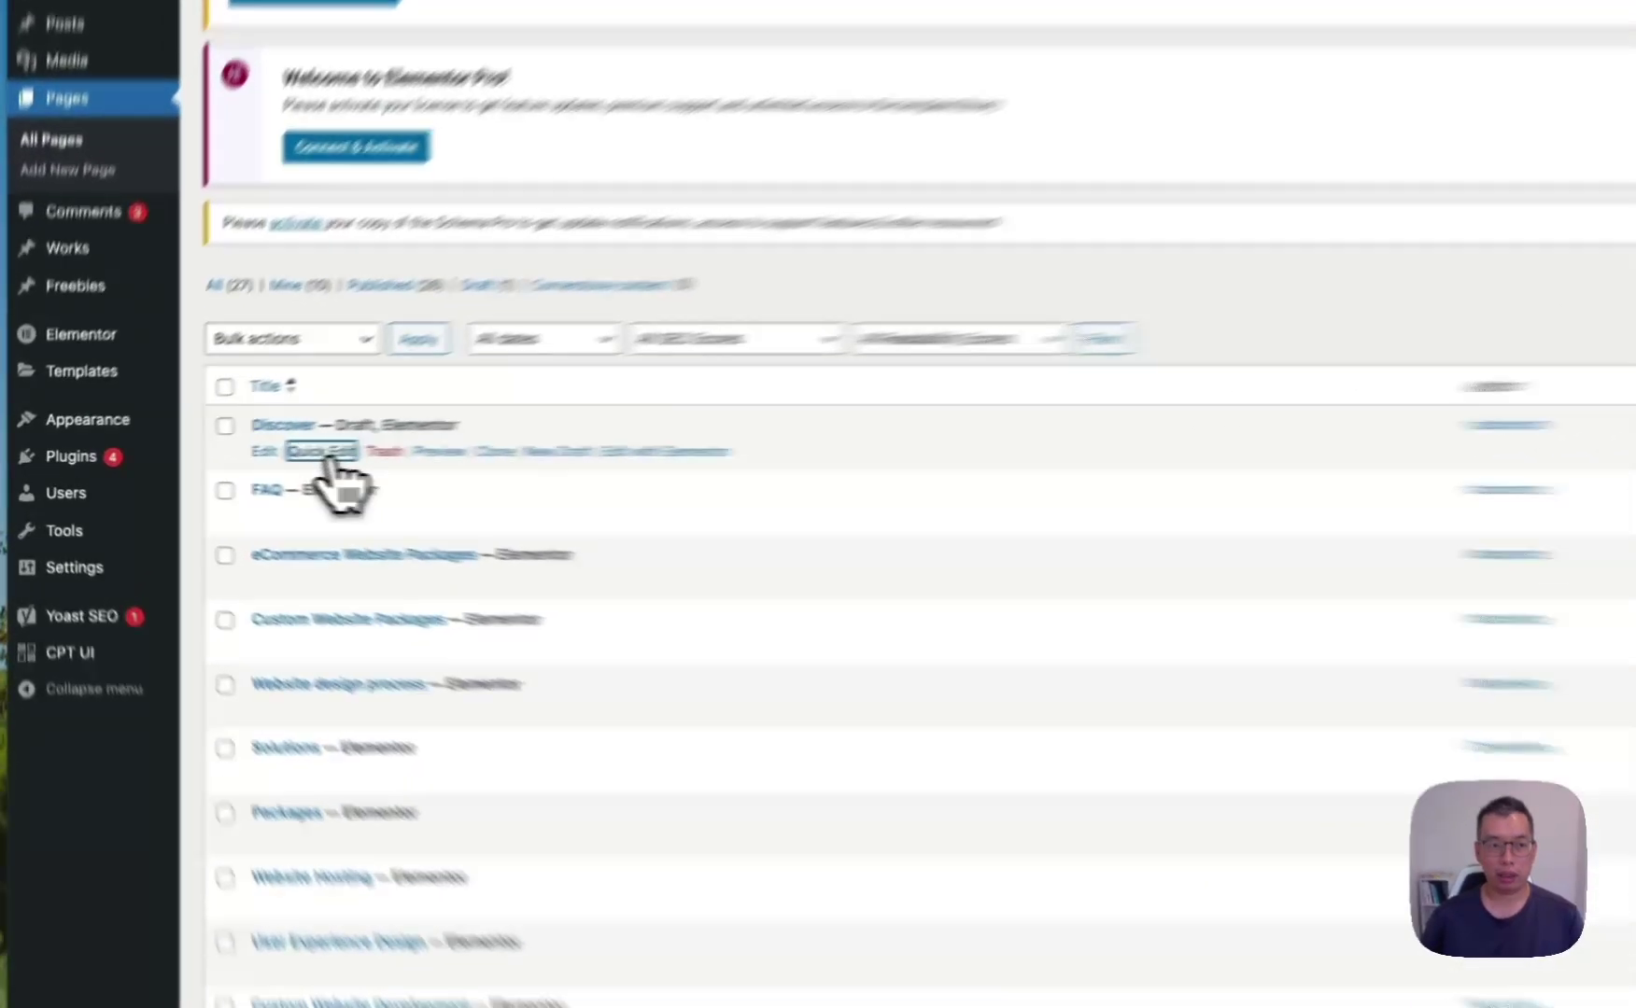
click(249, 457)
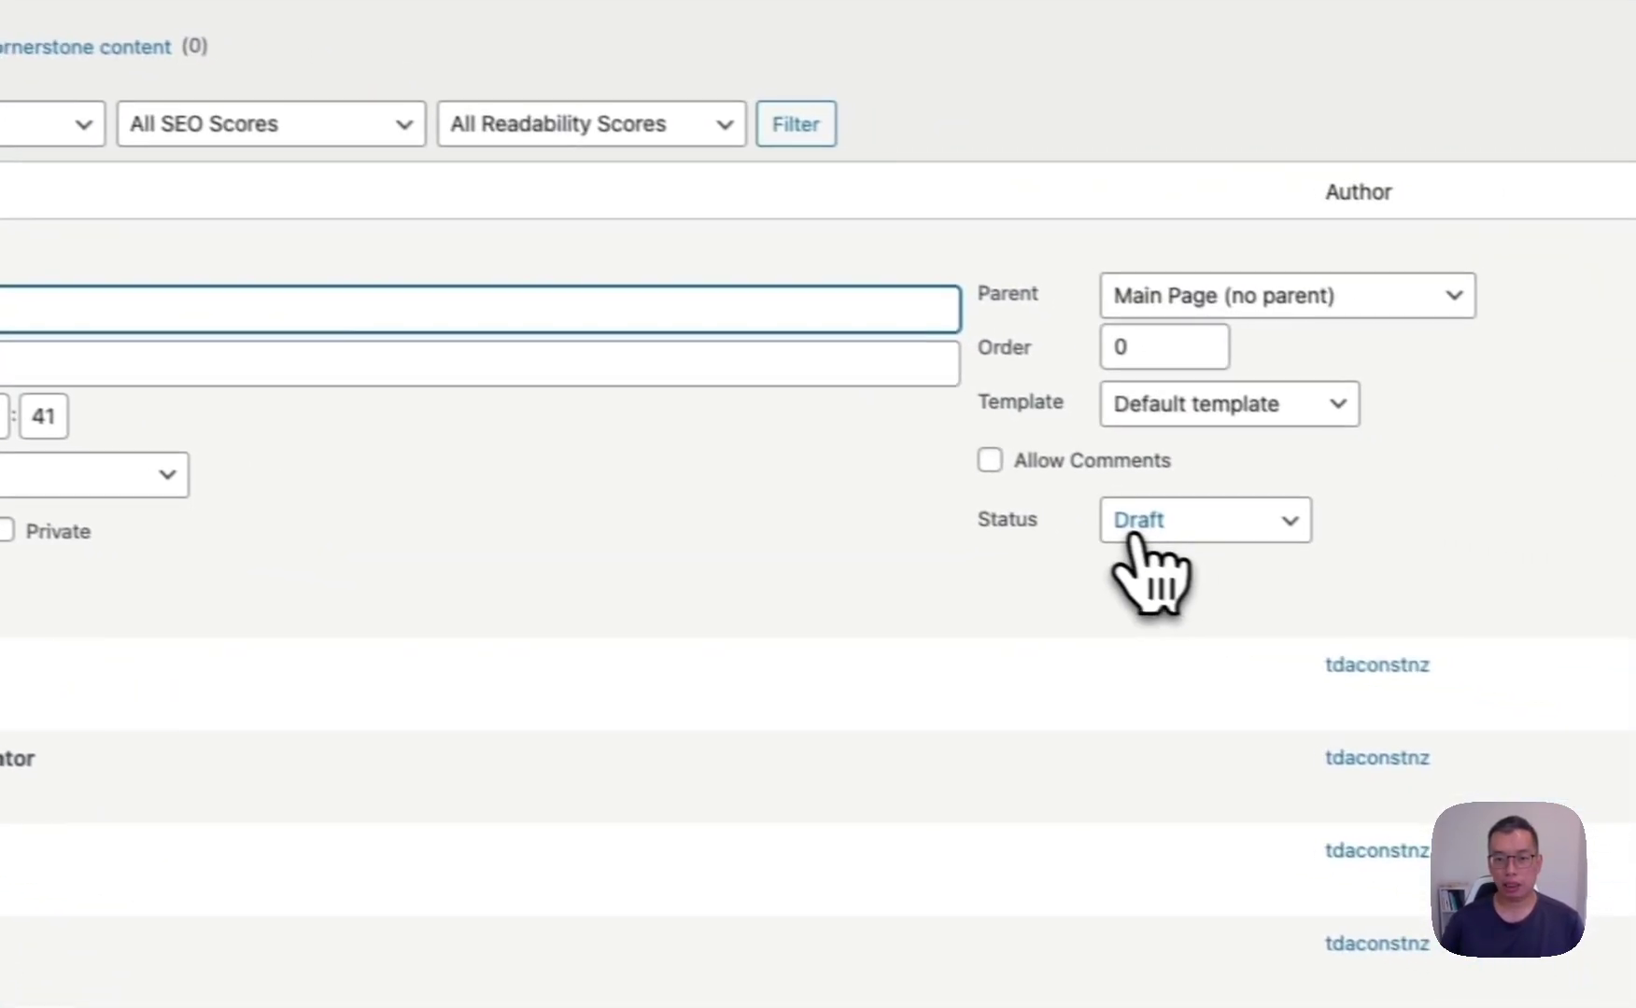
click(1494, 593)
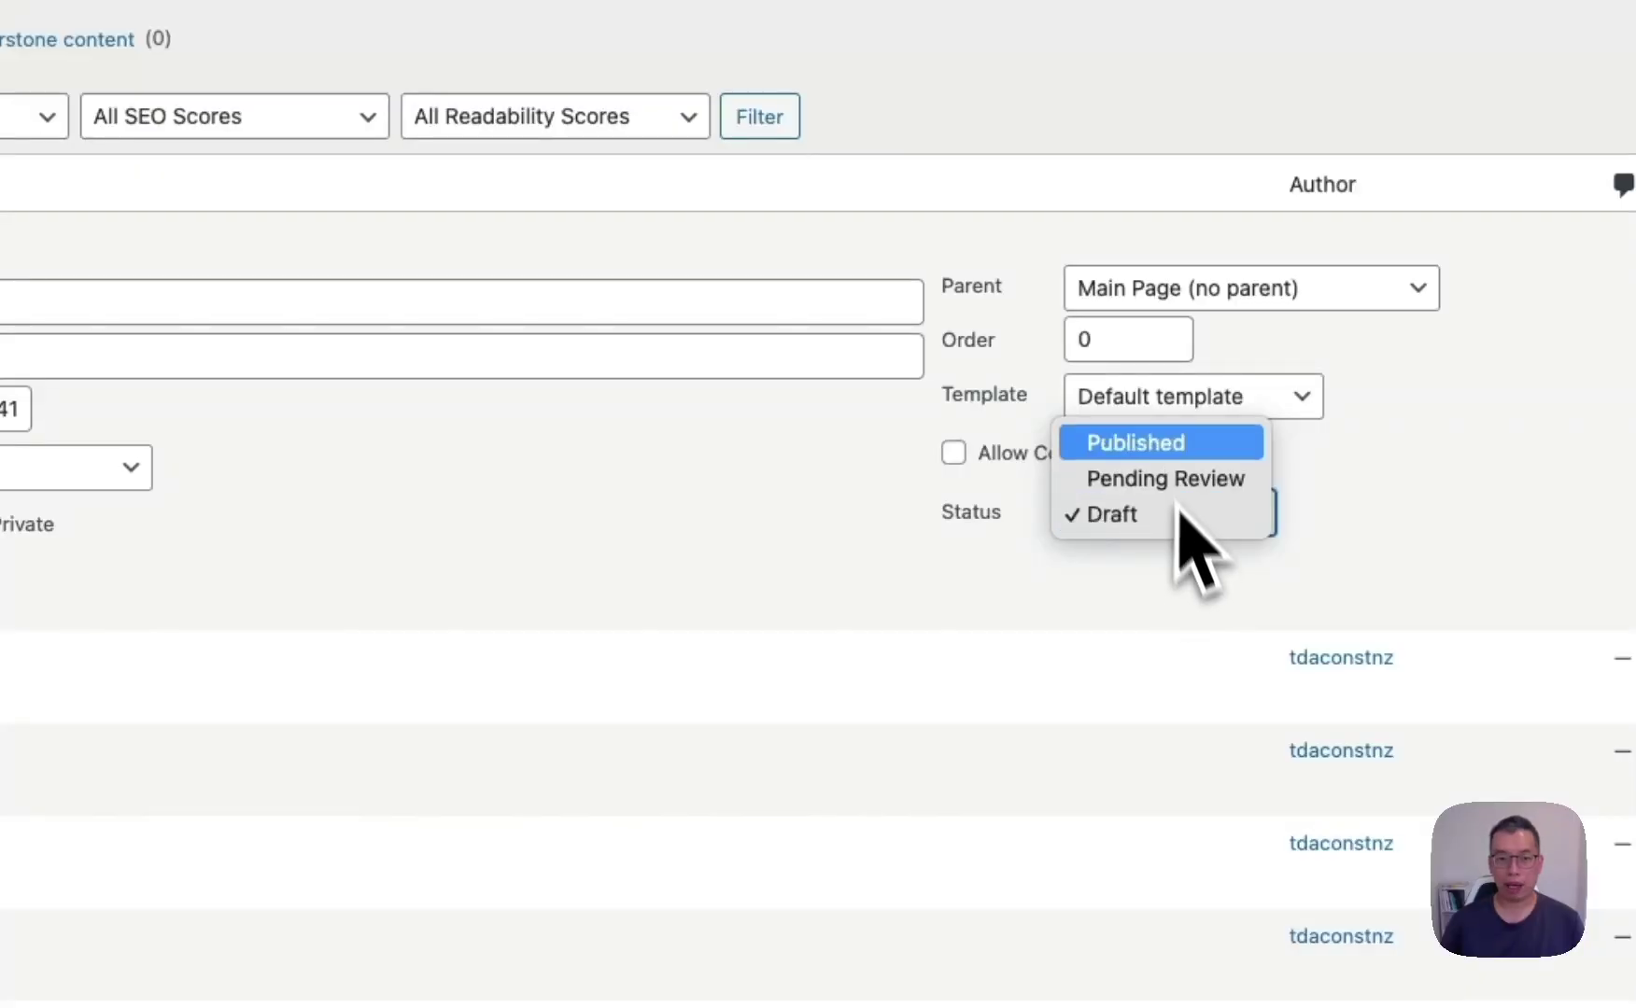
click(495, 539)
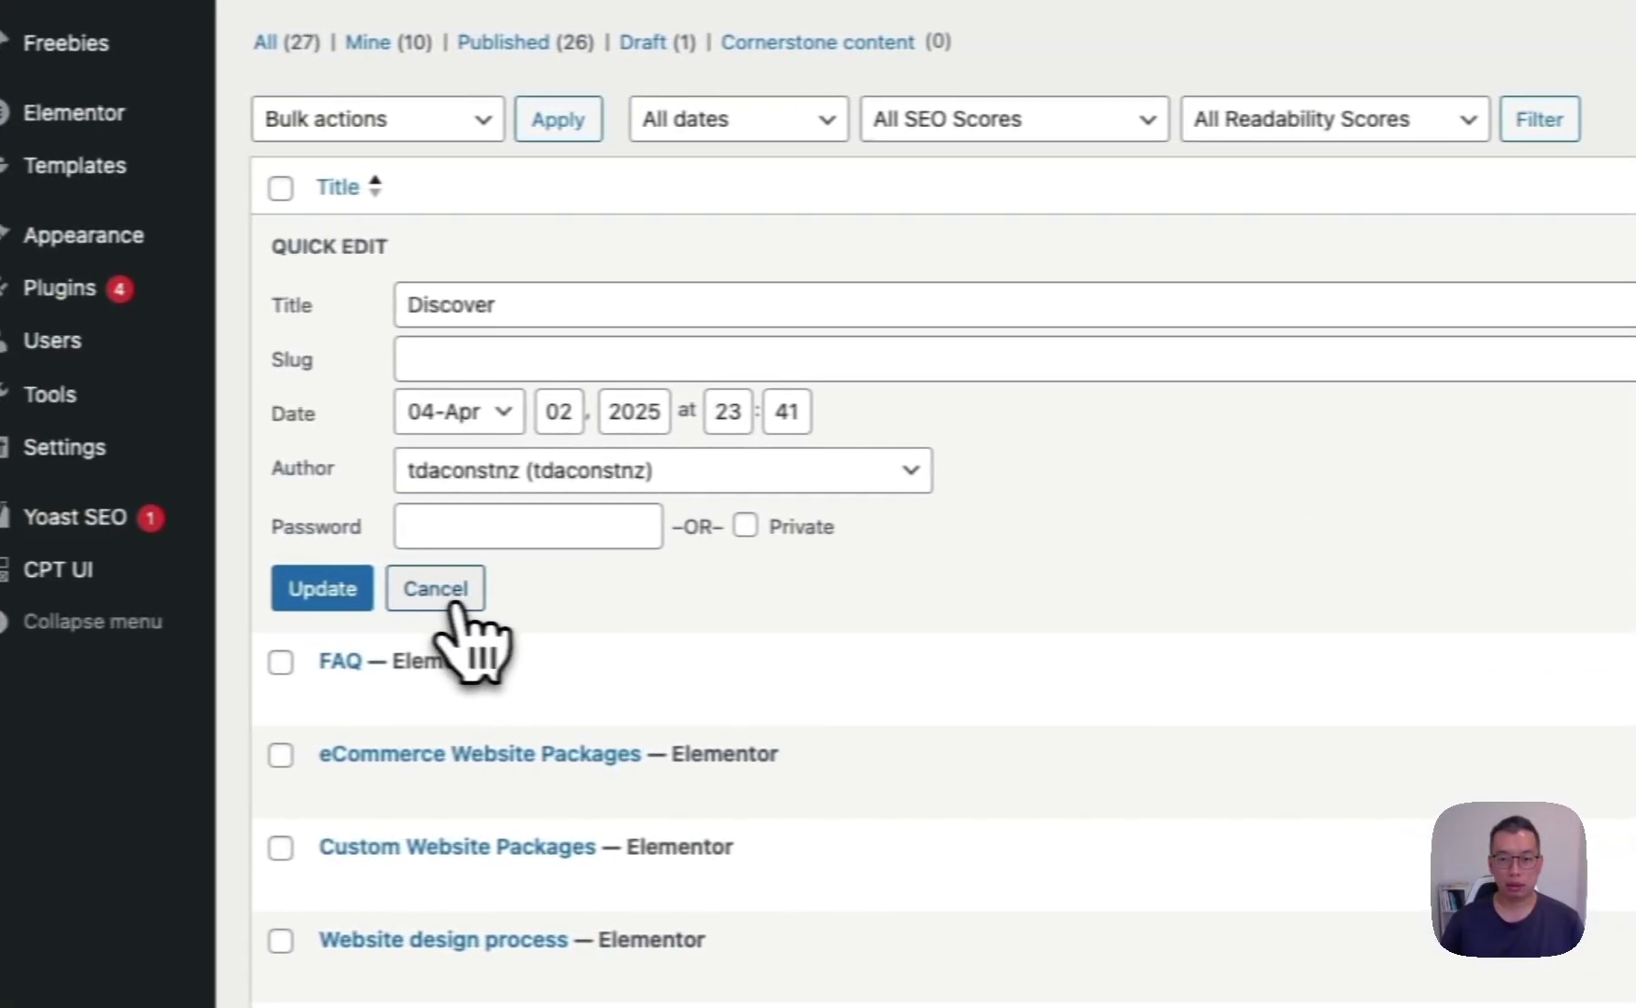
click(478, 589)
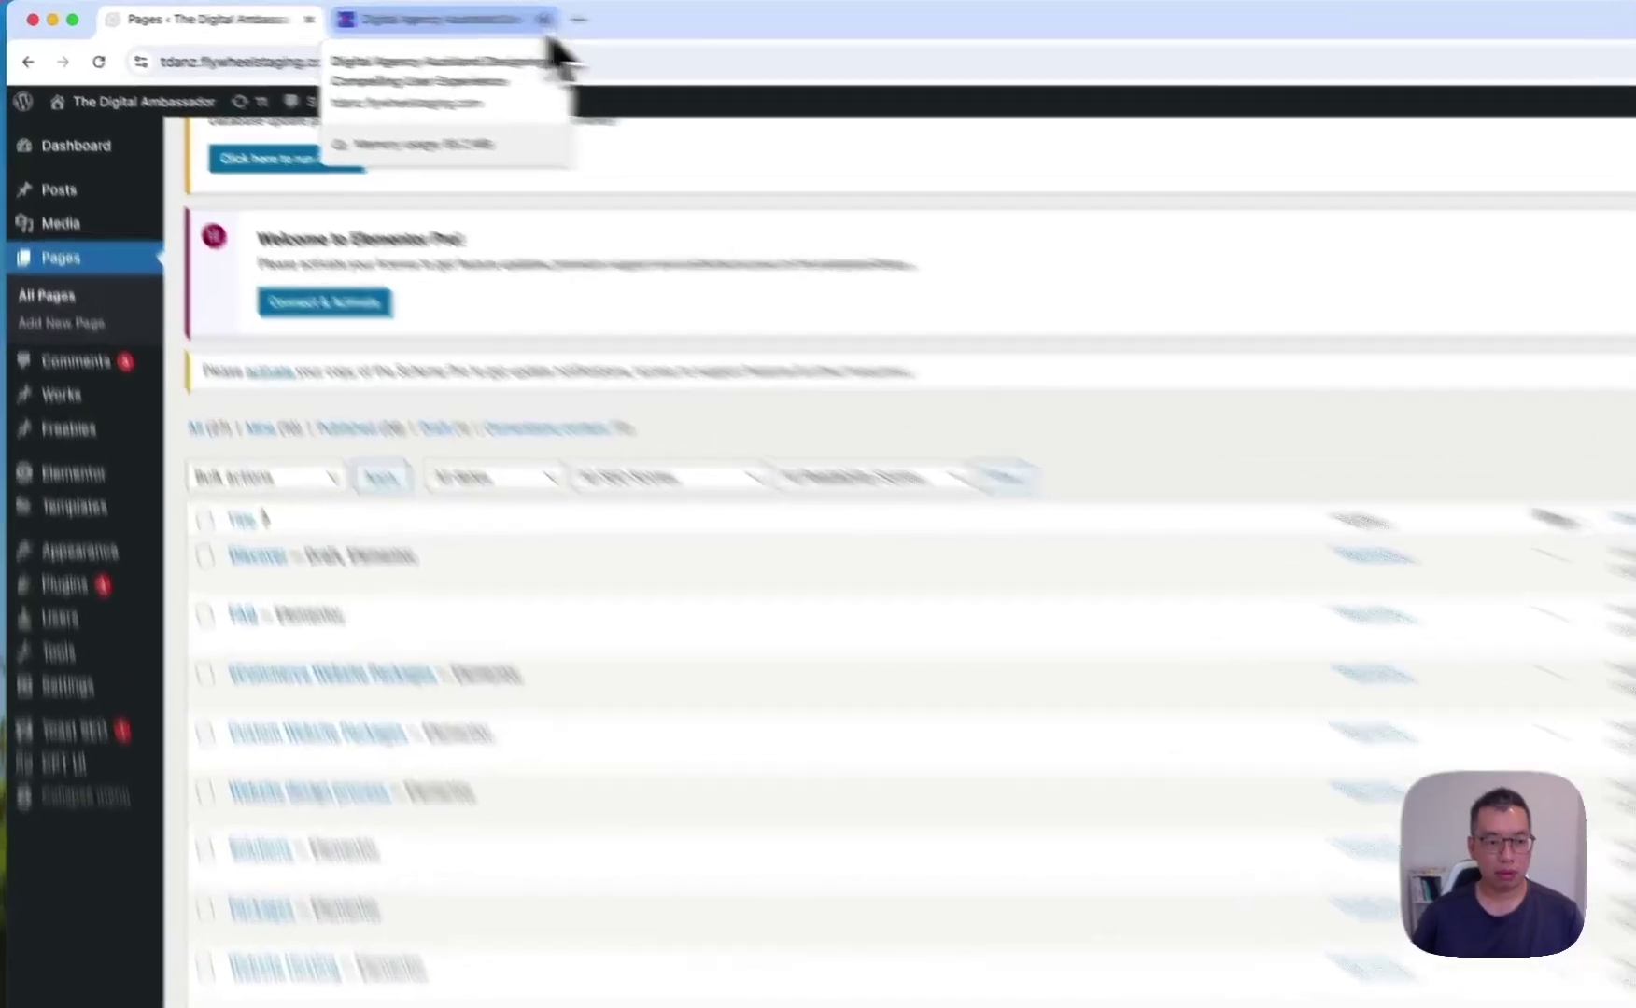
Close the extra website browser tab and view the User Experience Design page in a new tab.
click(429, 17)
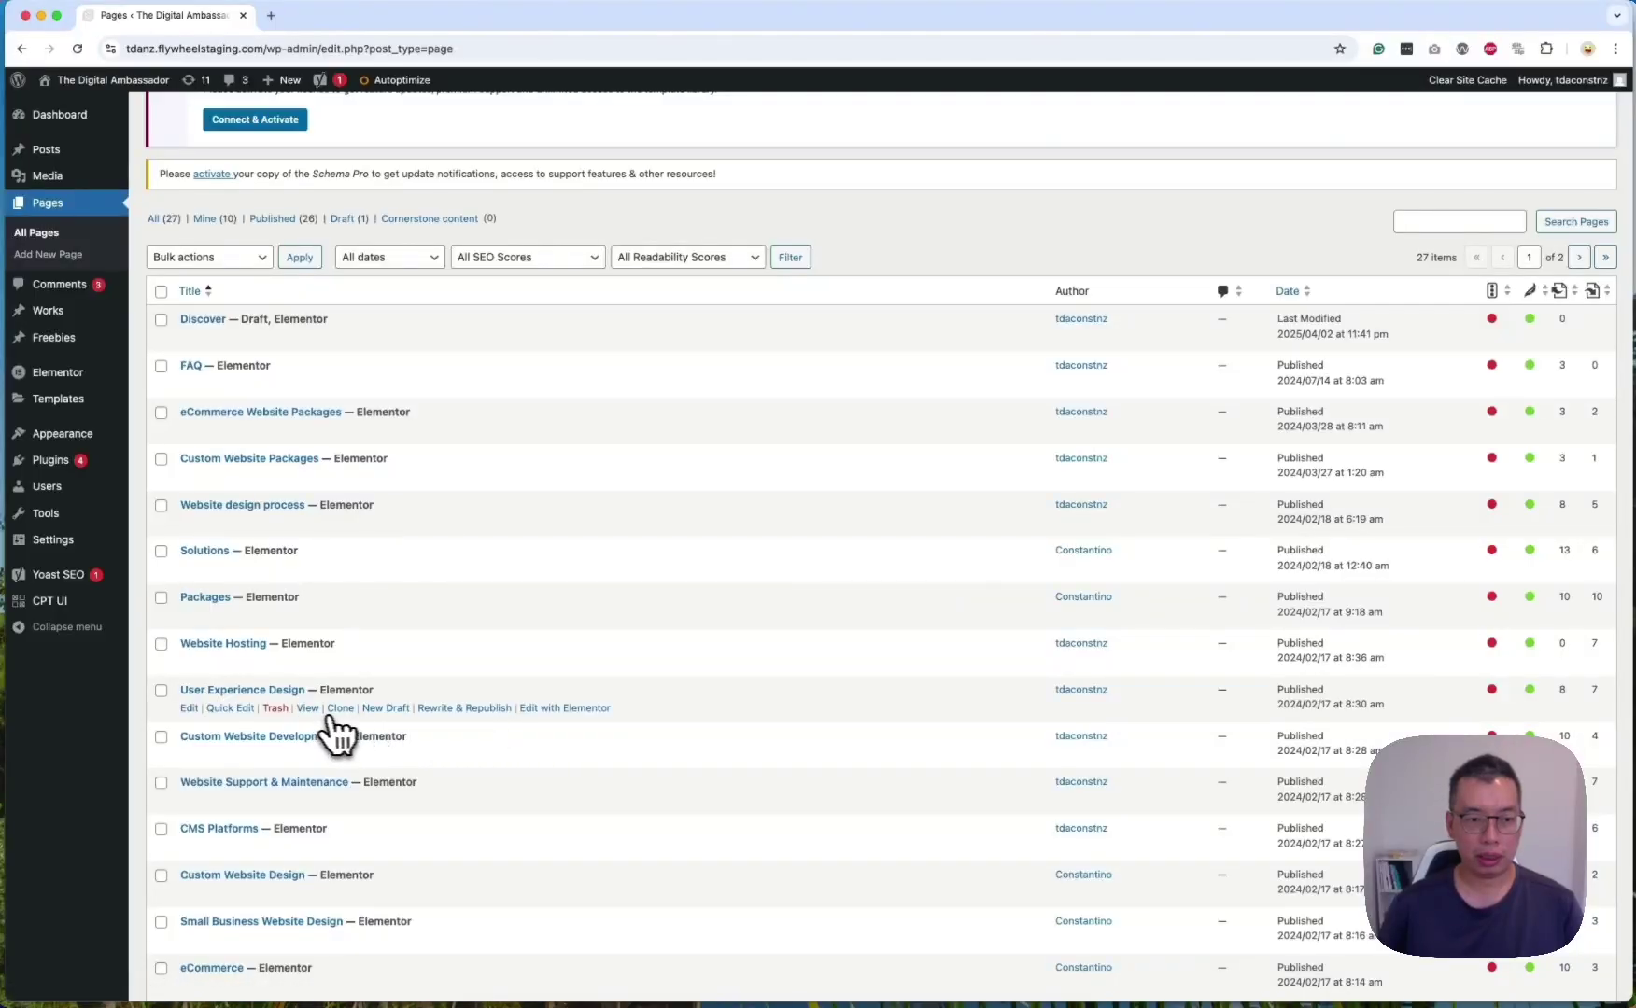
right_click(313, 712)
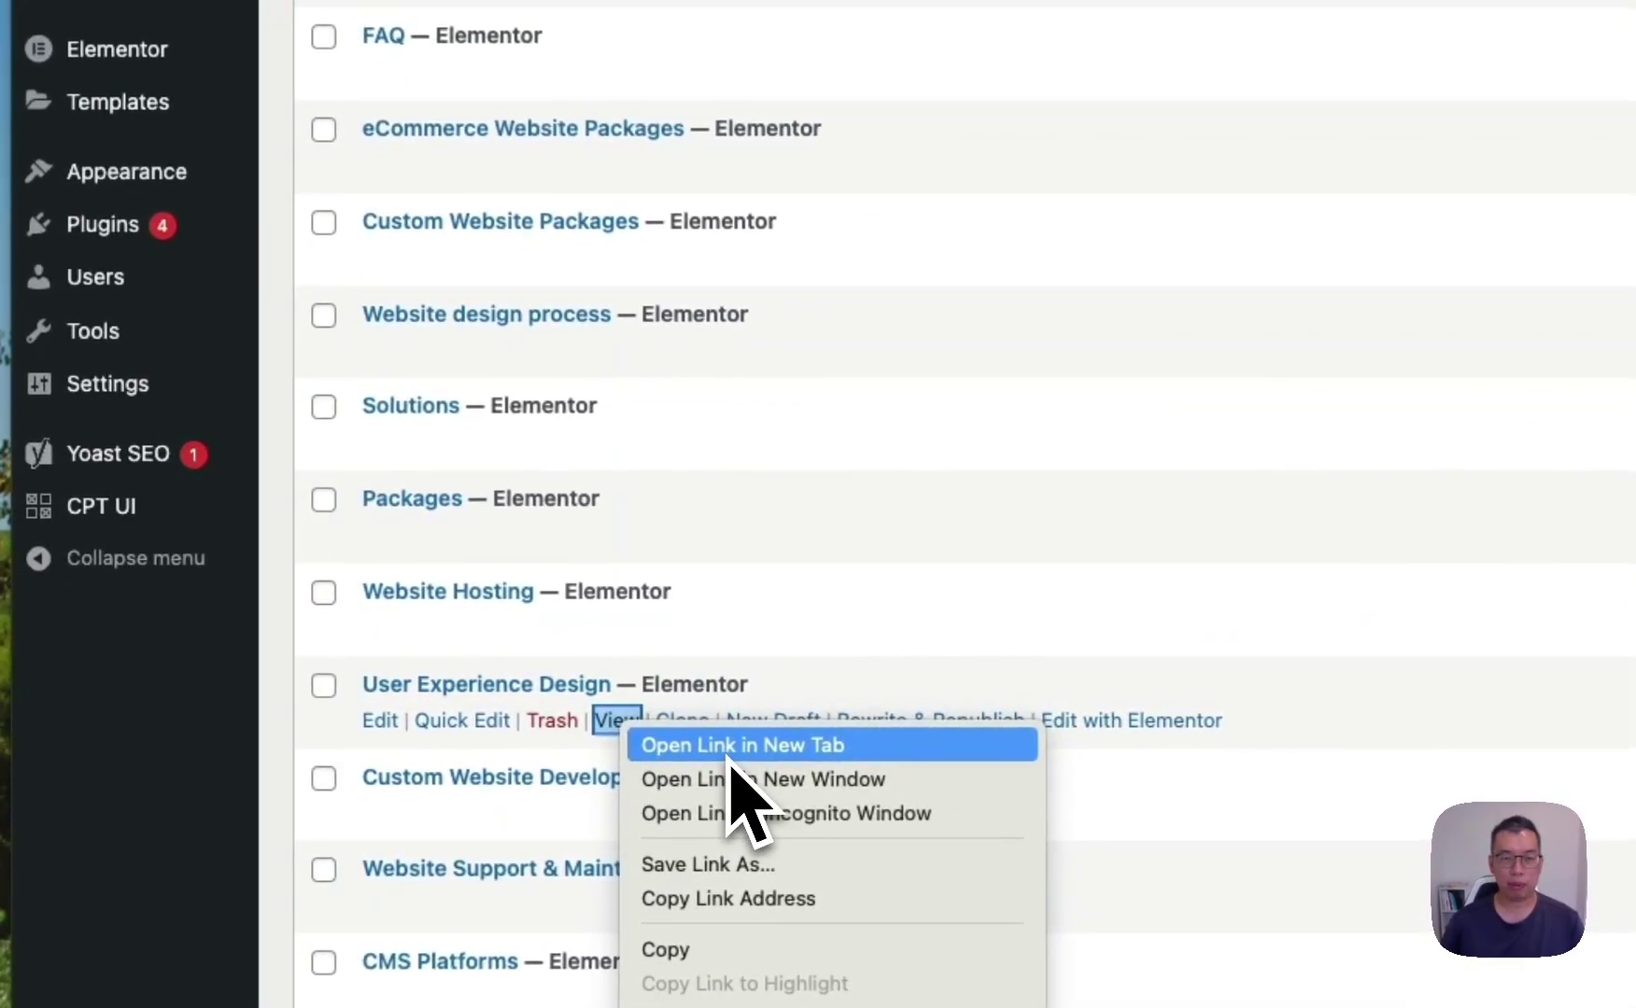
click(730, 755)
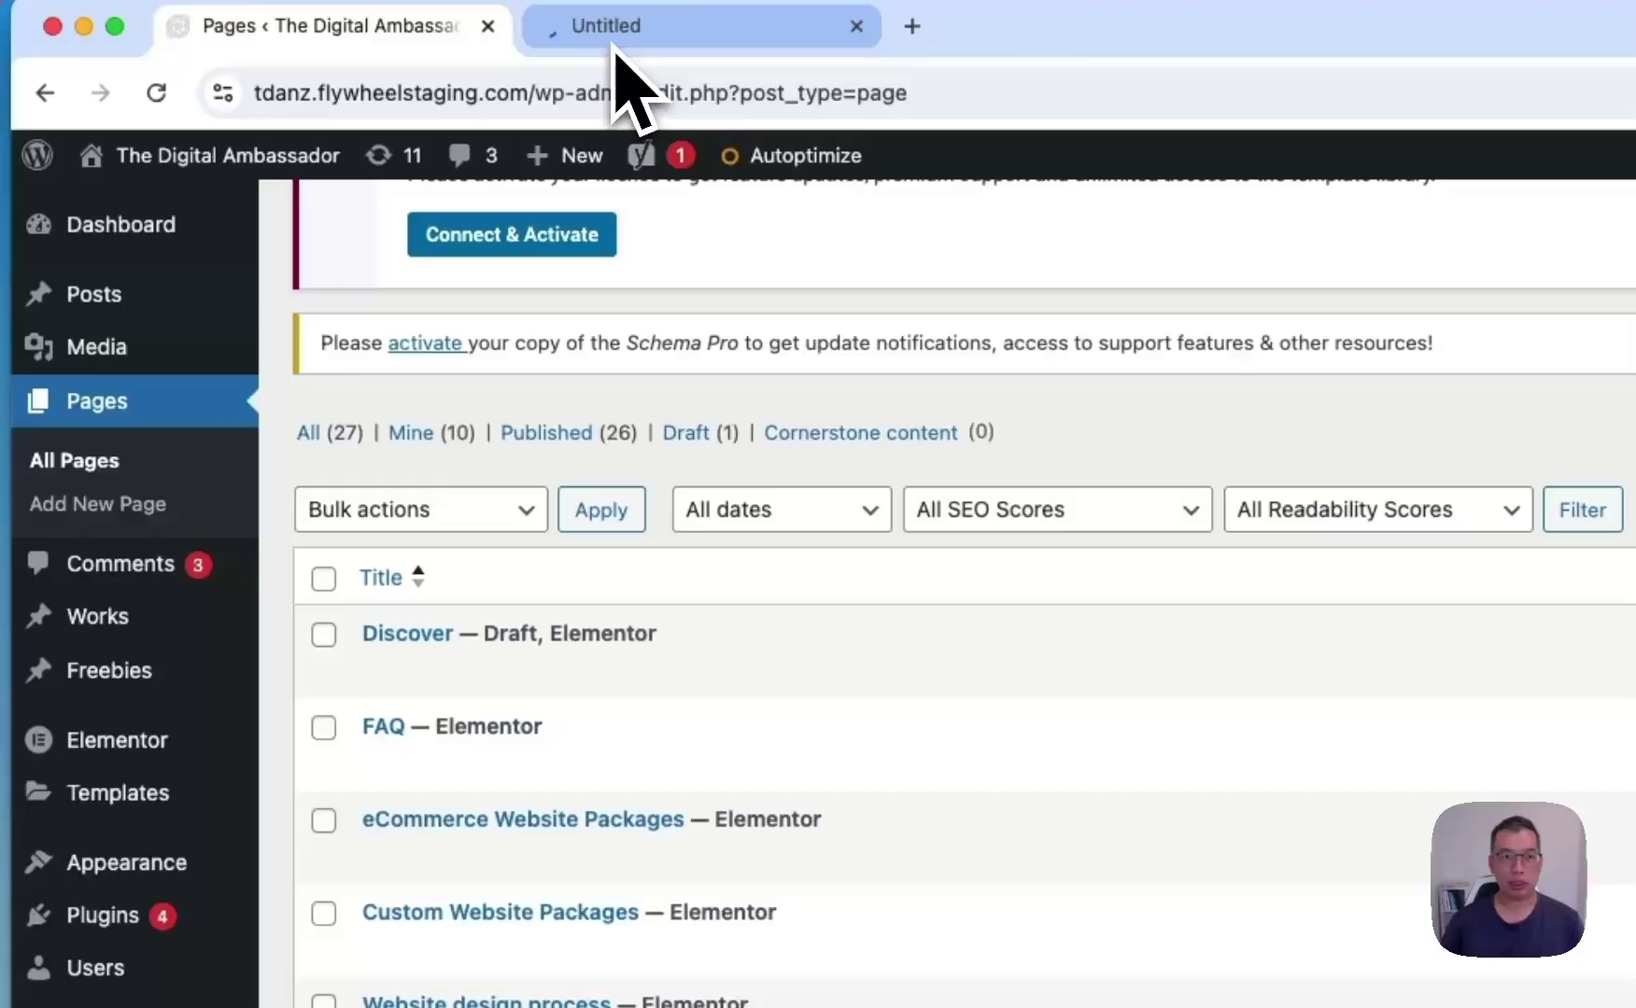
click(833, 65)
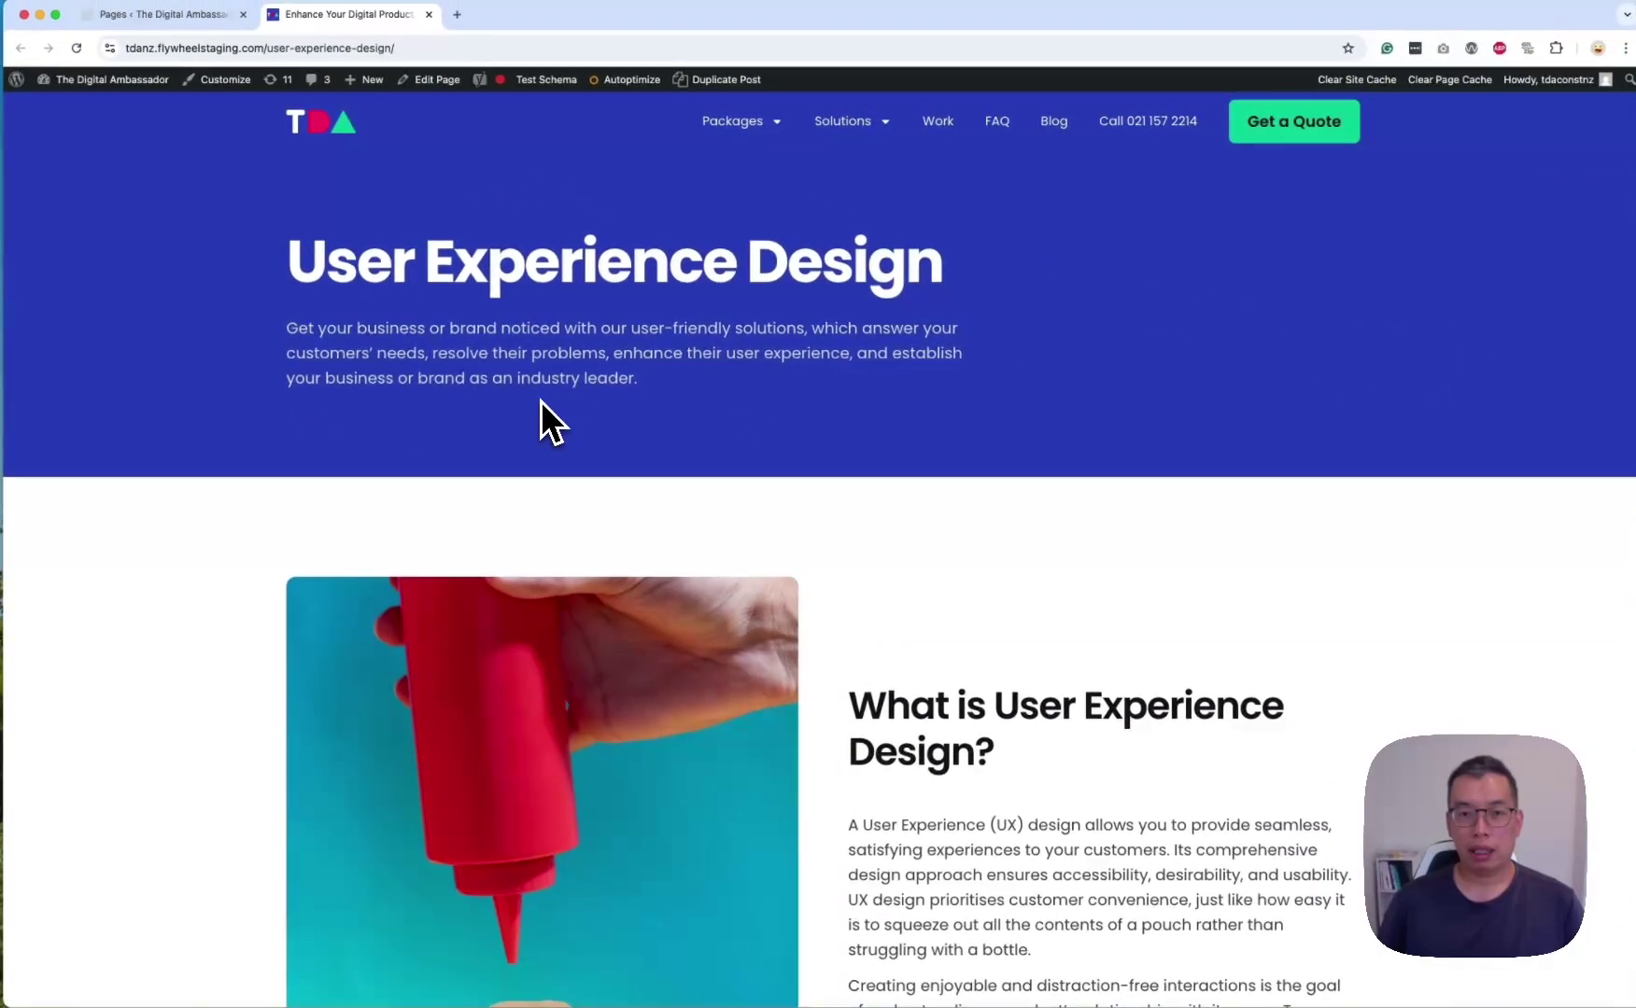
Look over the User Experience Design page's heading, image, introduction text and pricing sections.
scroll(539, 399, down, 2)
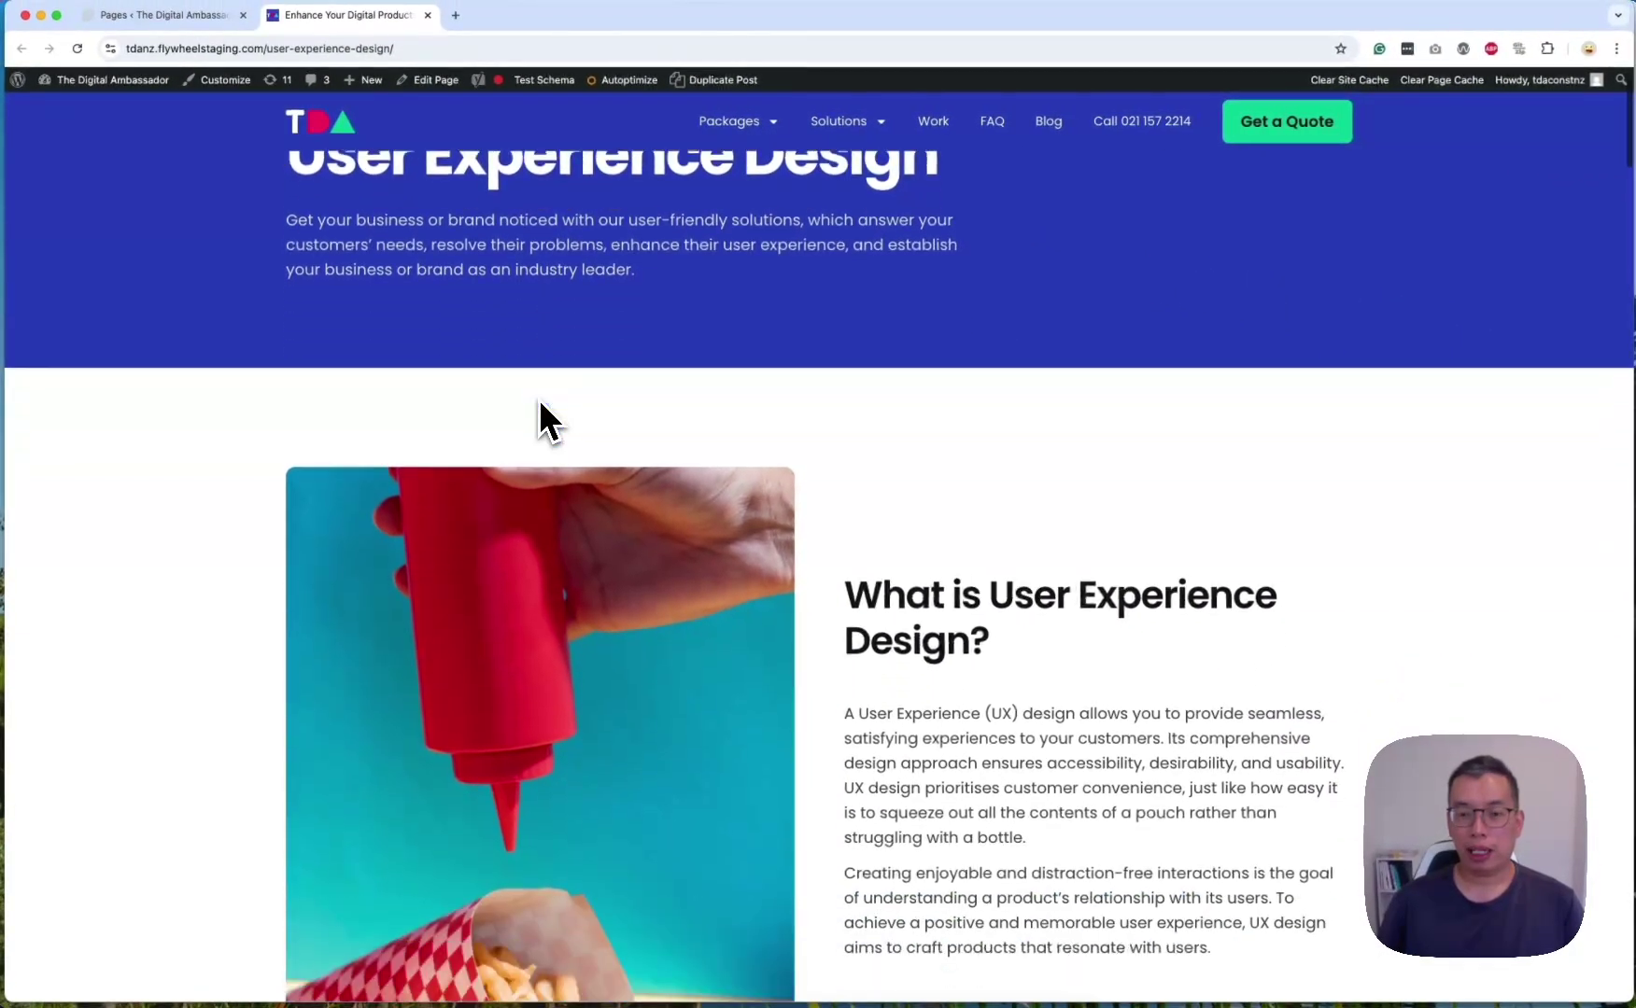
scroll(768, 473, down, 3)
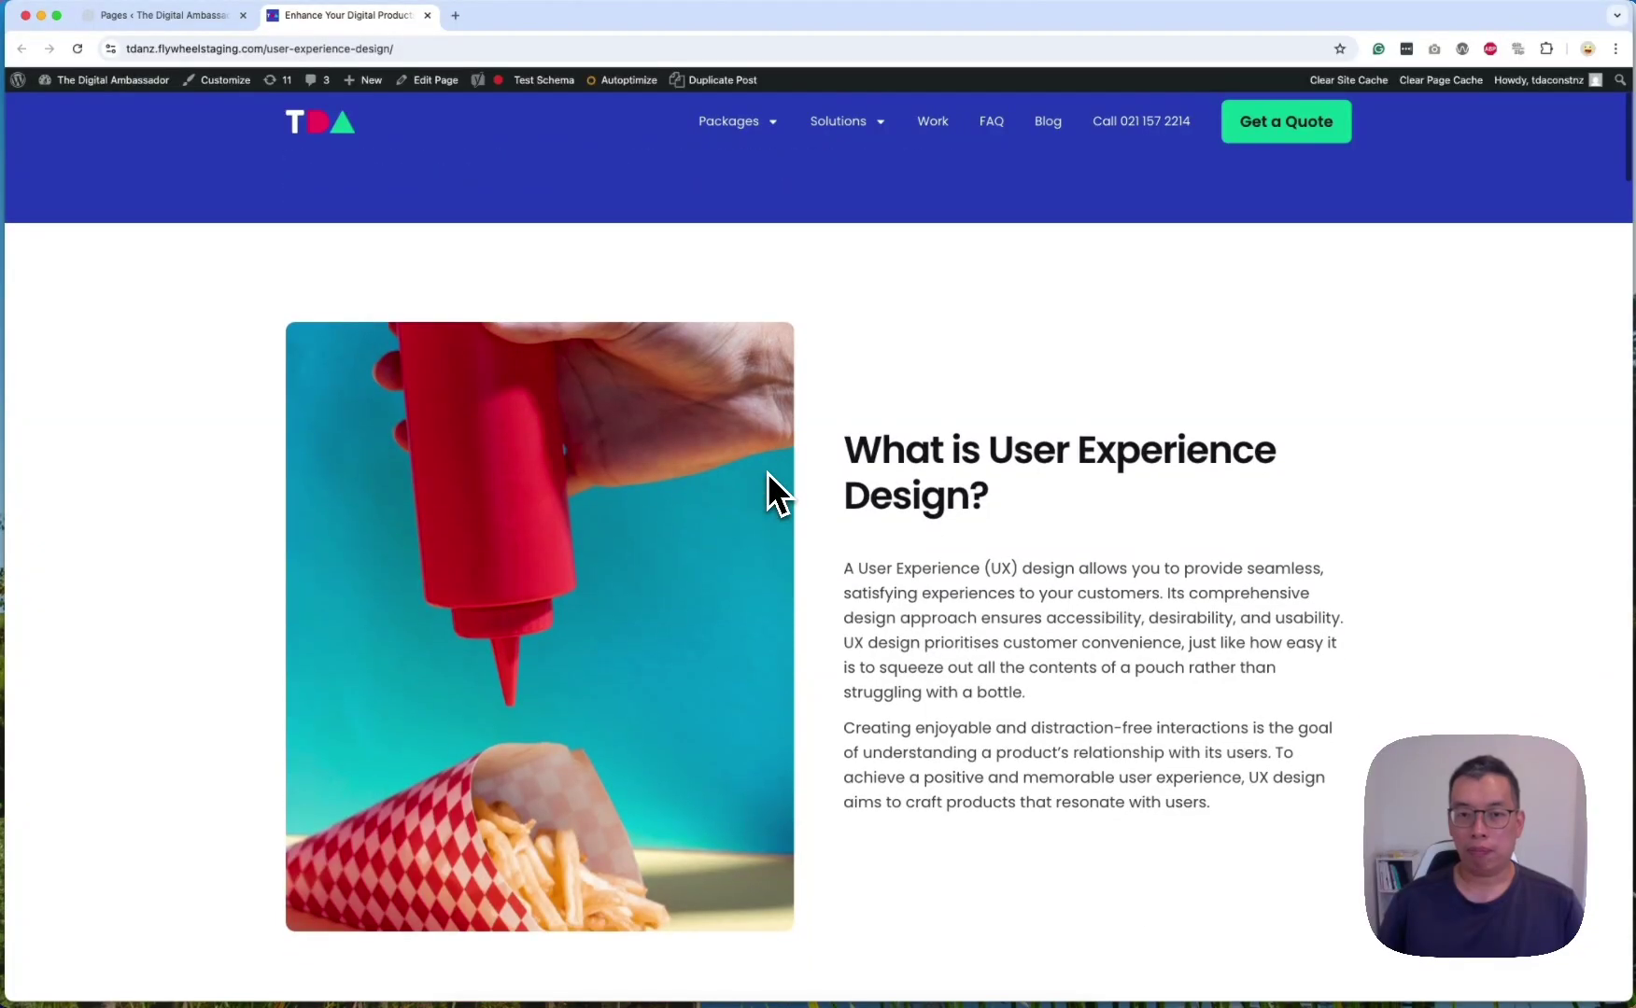
scroll(768, 472, up, 5)
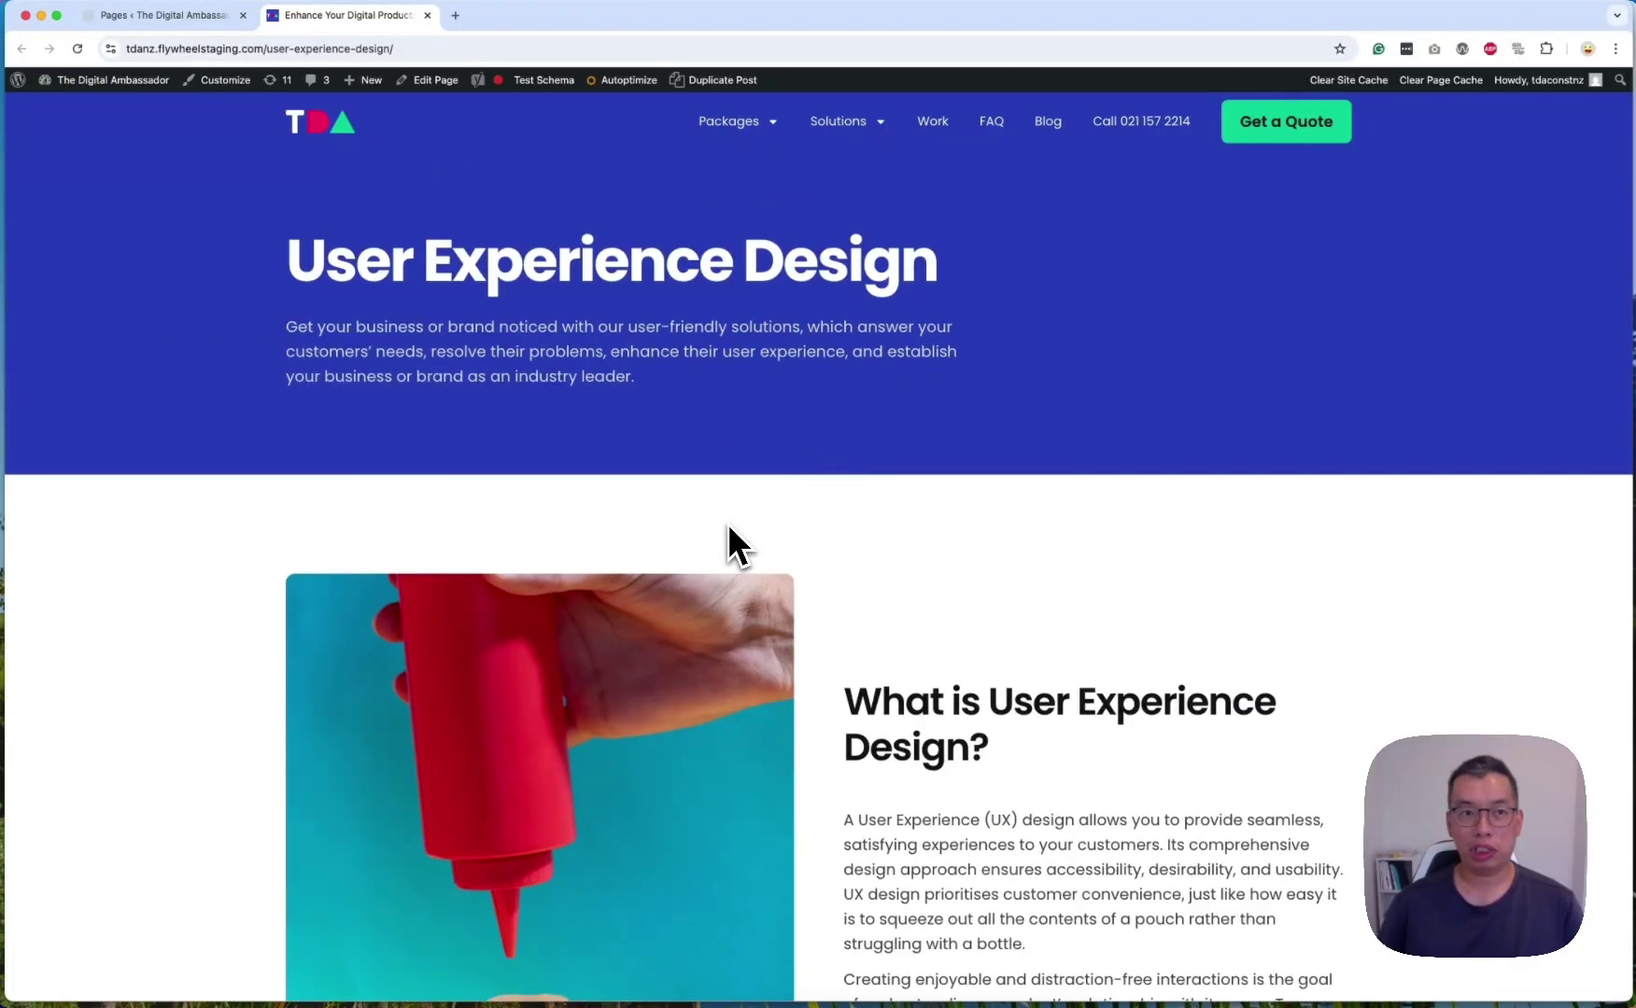
scroll(729, 527, down, 1)
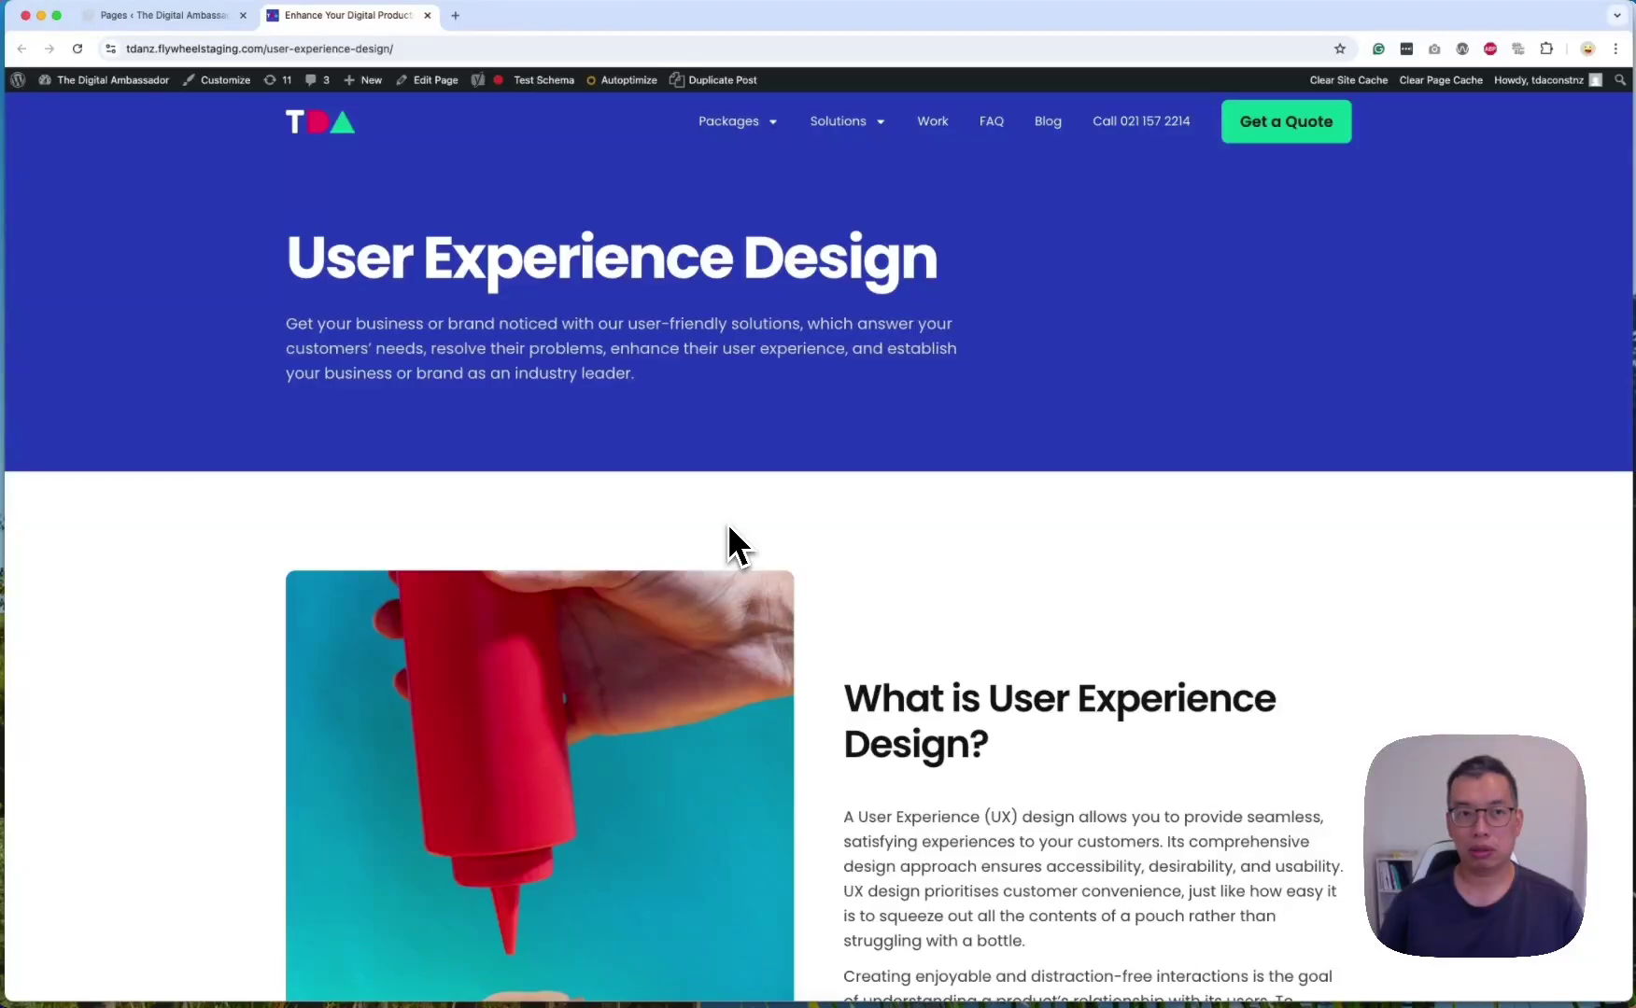
scroll(729, 528, down, 5)
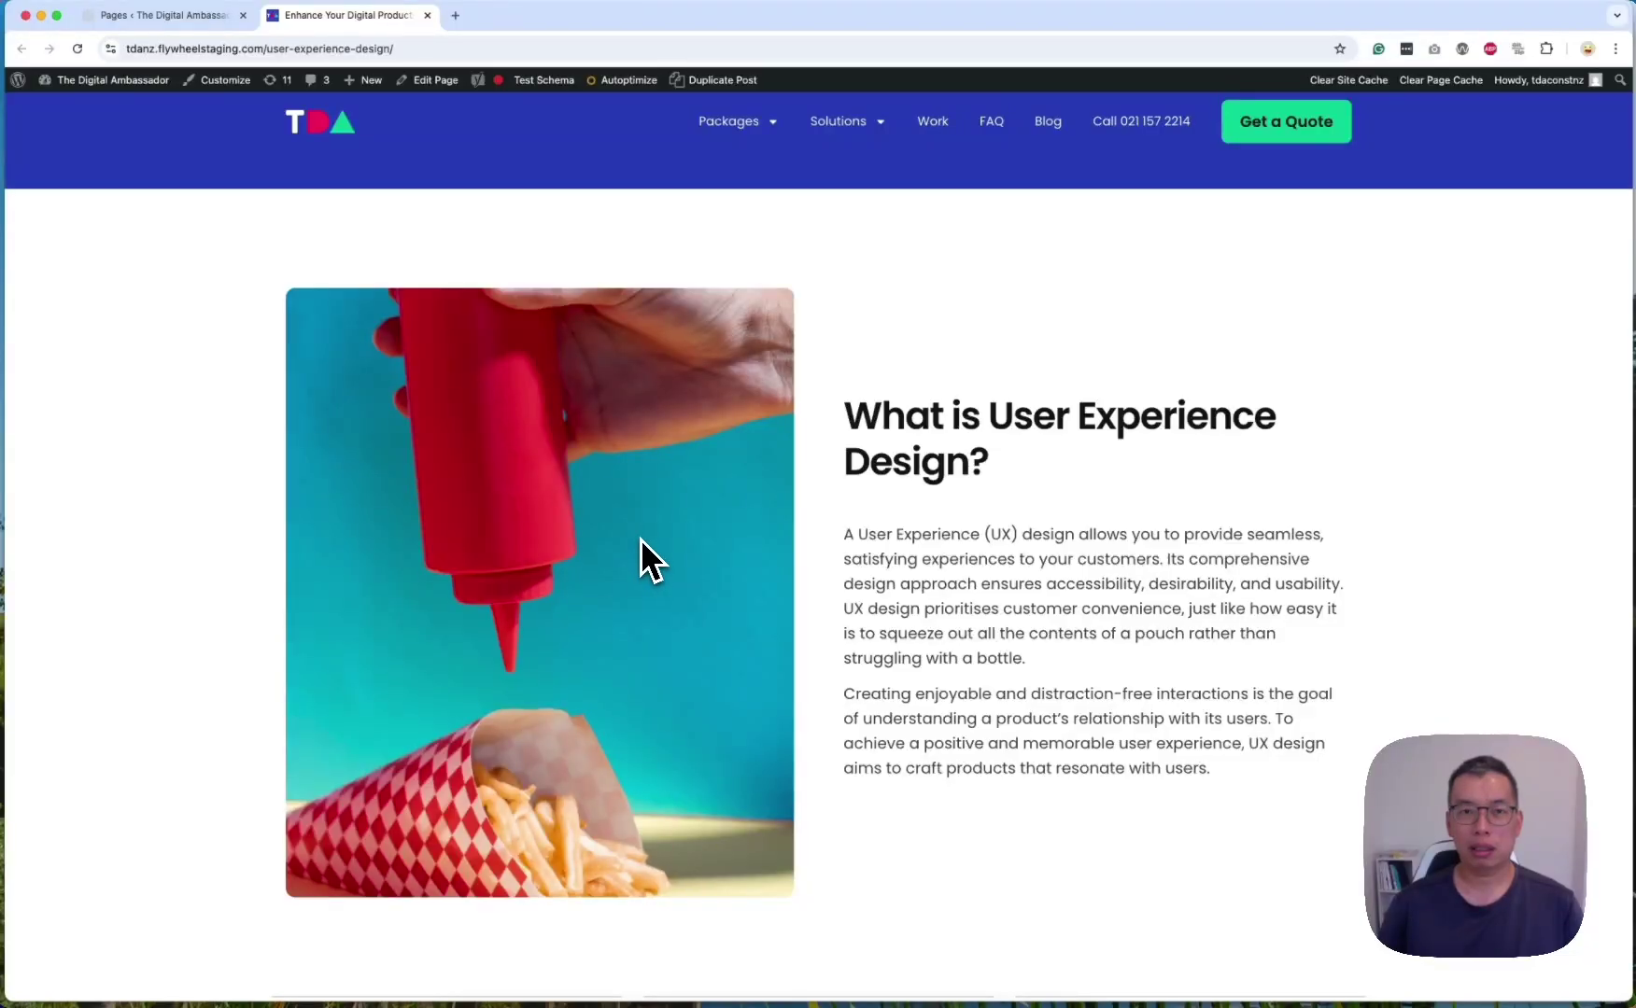
scroll(641, 539, up, 5)
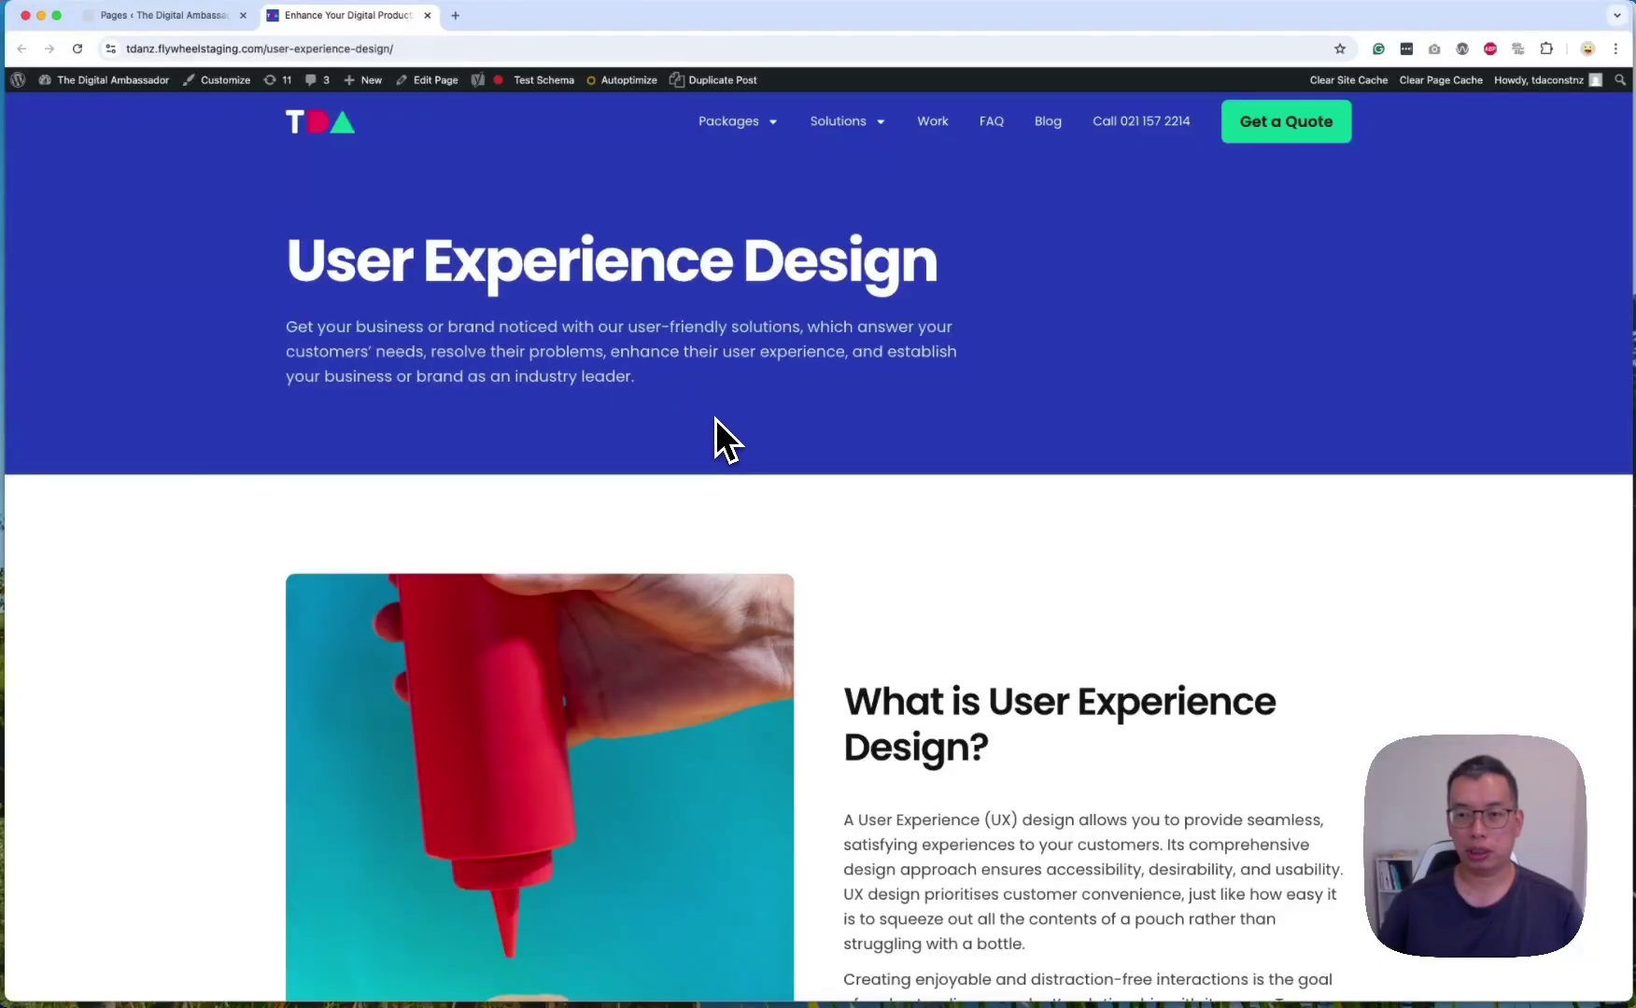
scroll(654, 509, down, 5)
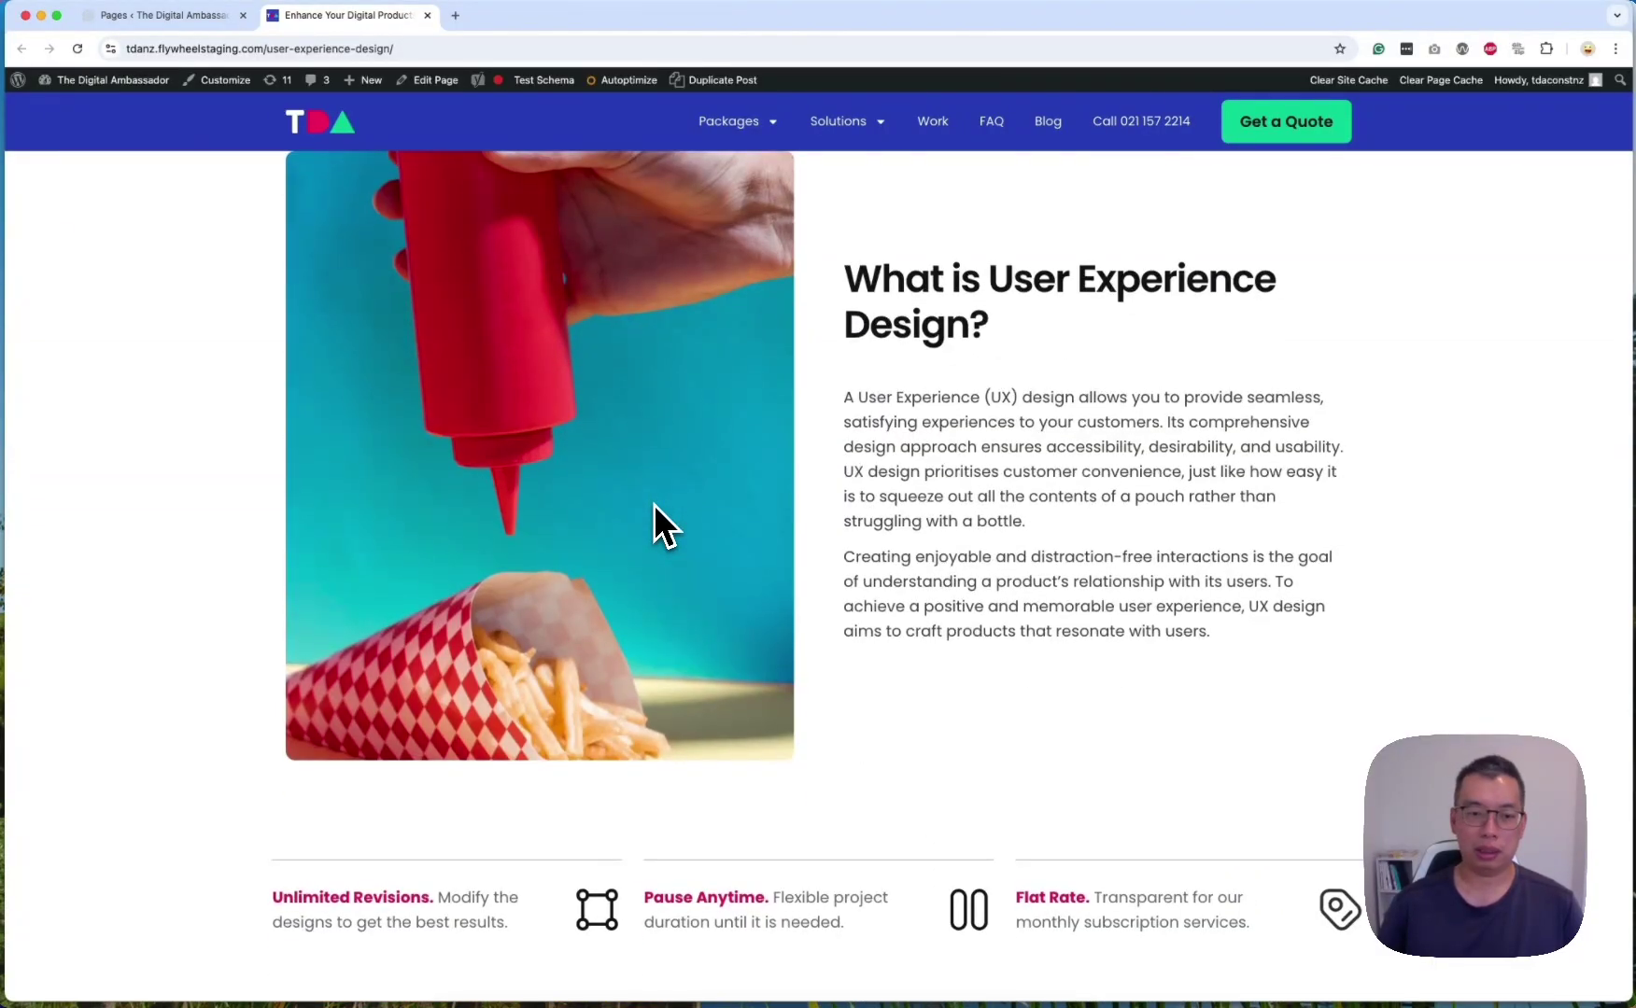
scroll(653, 506, up, 5)
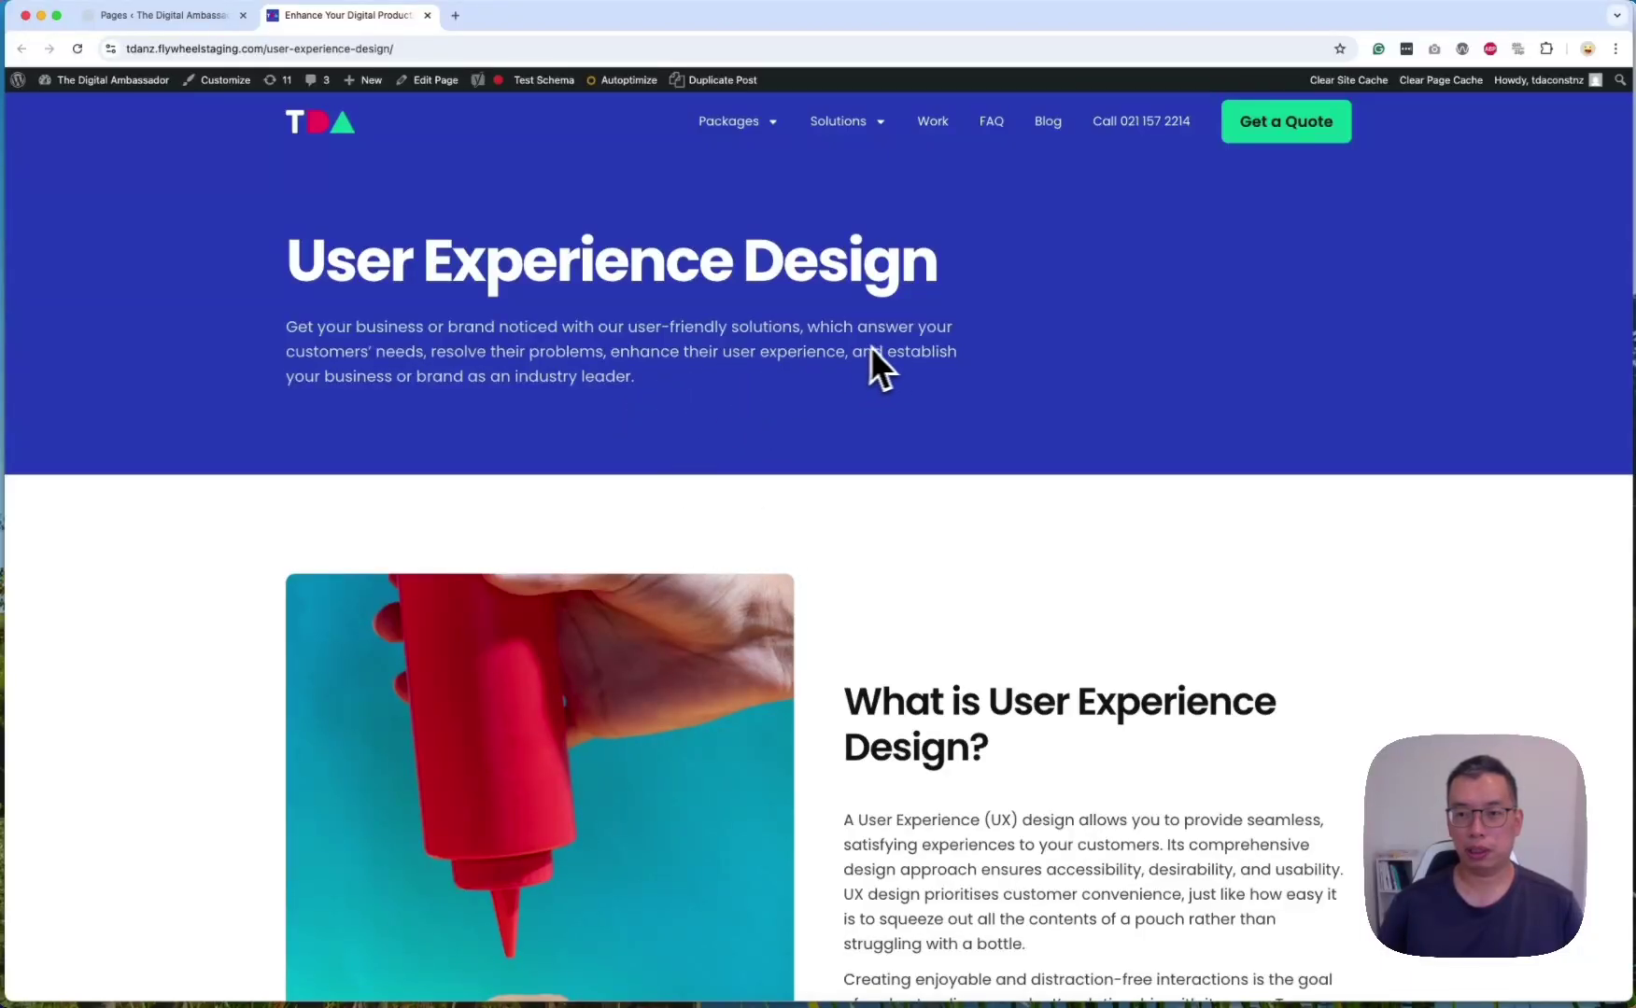
scroll(893, 505, down, 4)
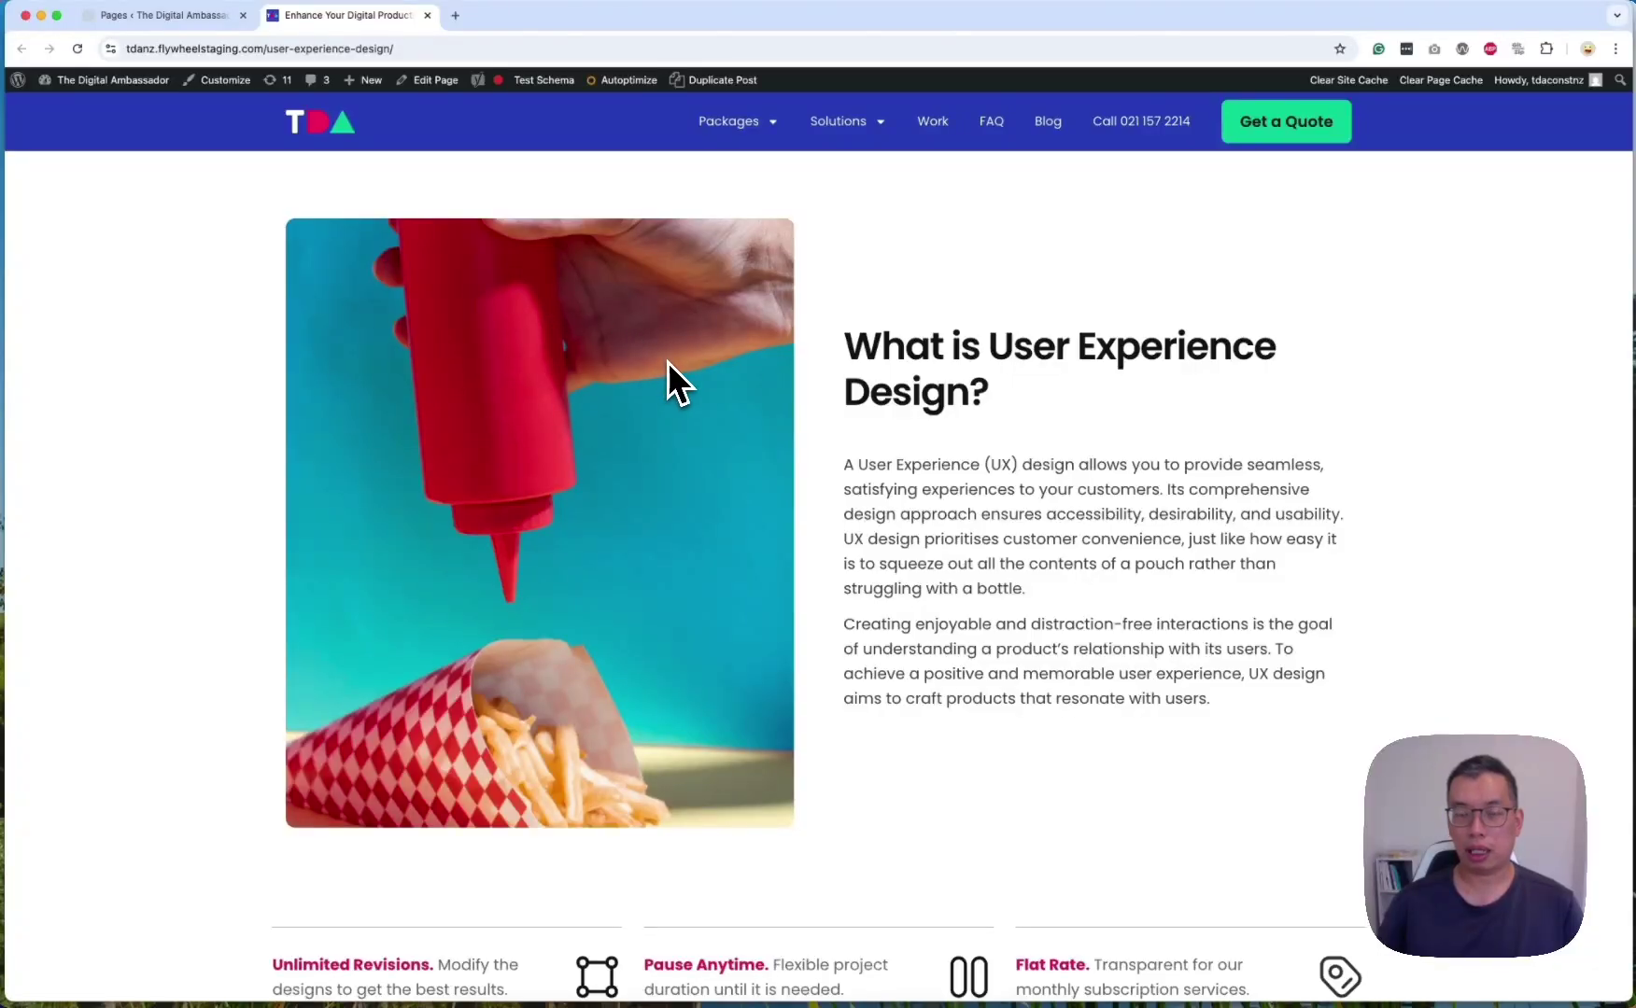
scroll(741, 389, up, 1)
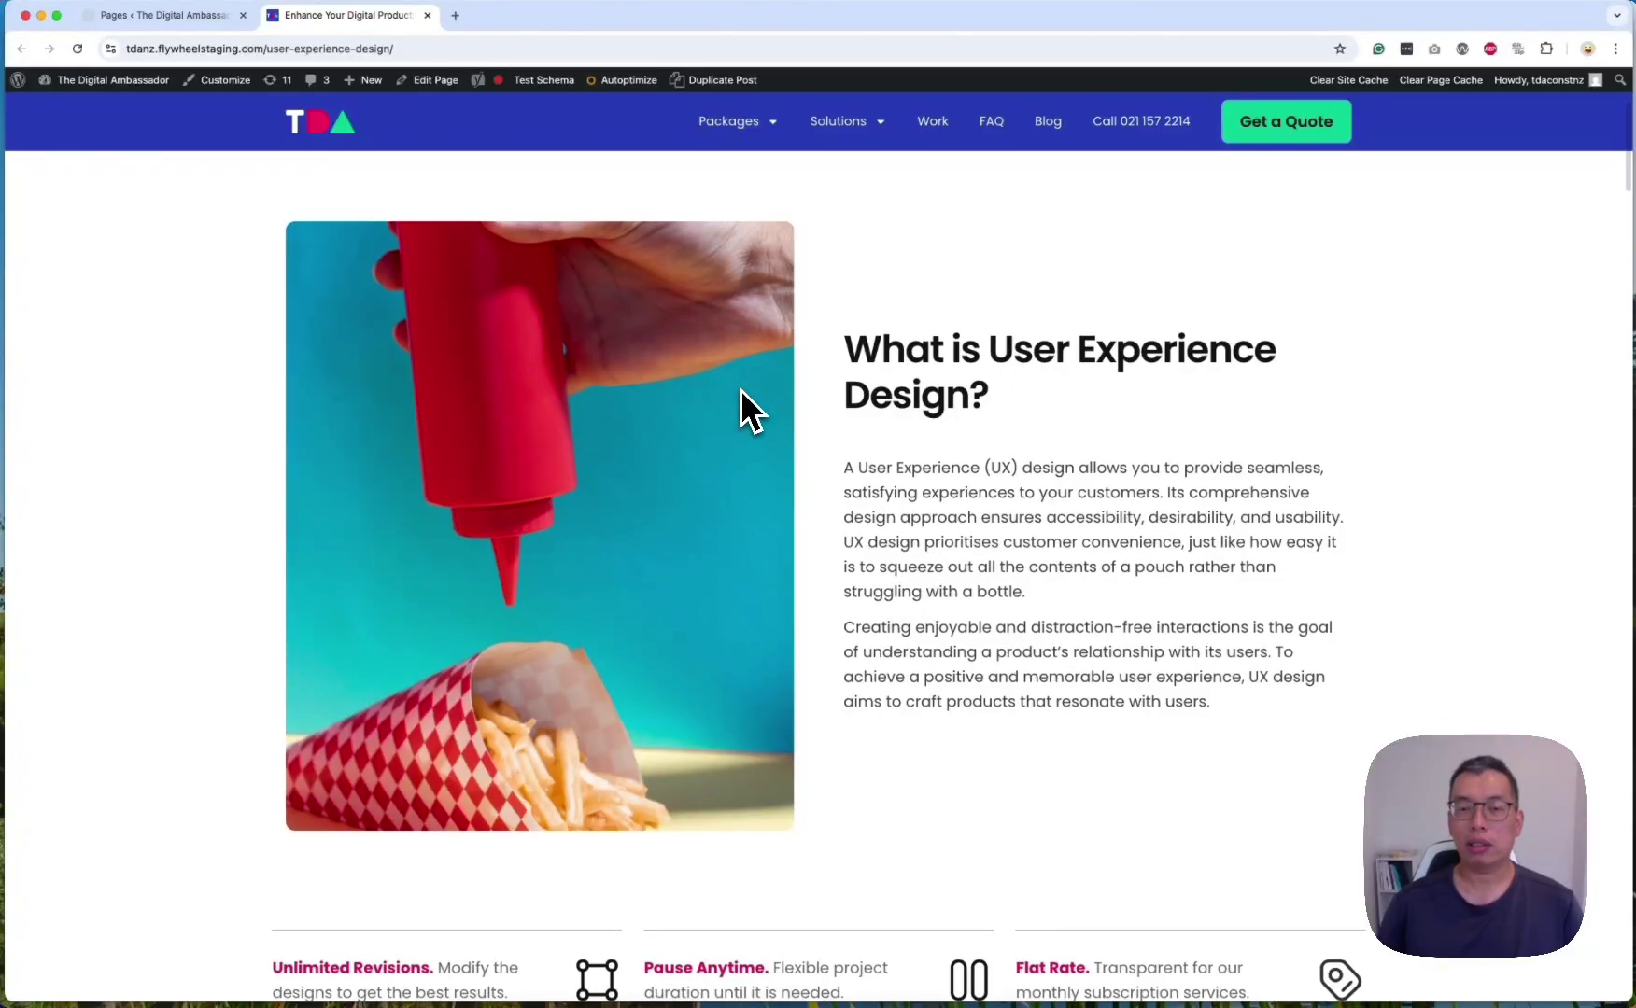
scroll(741, 389, down, 5)
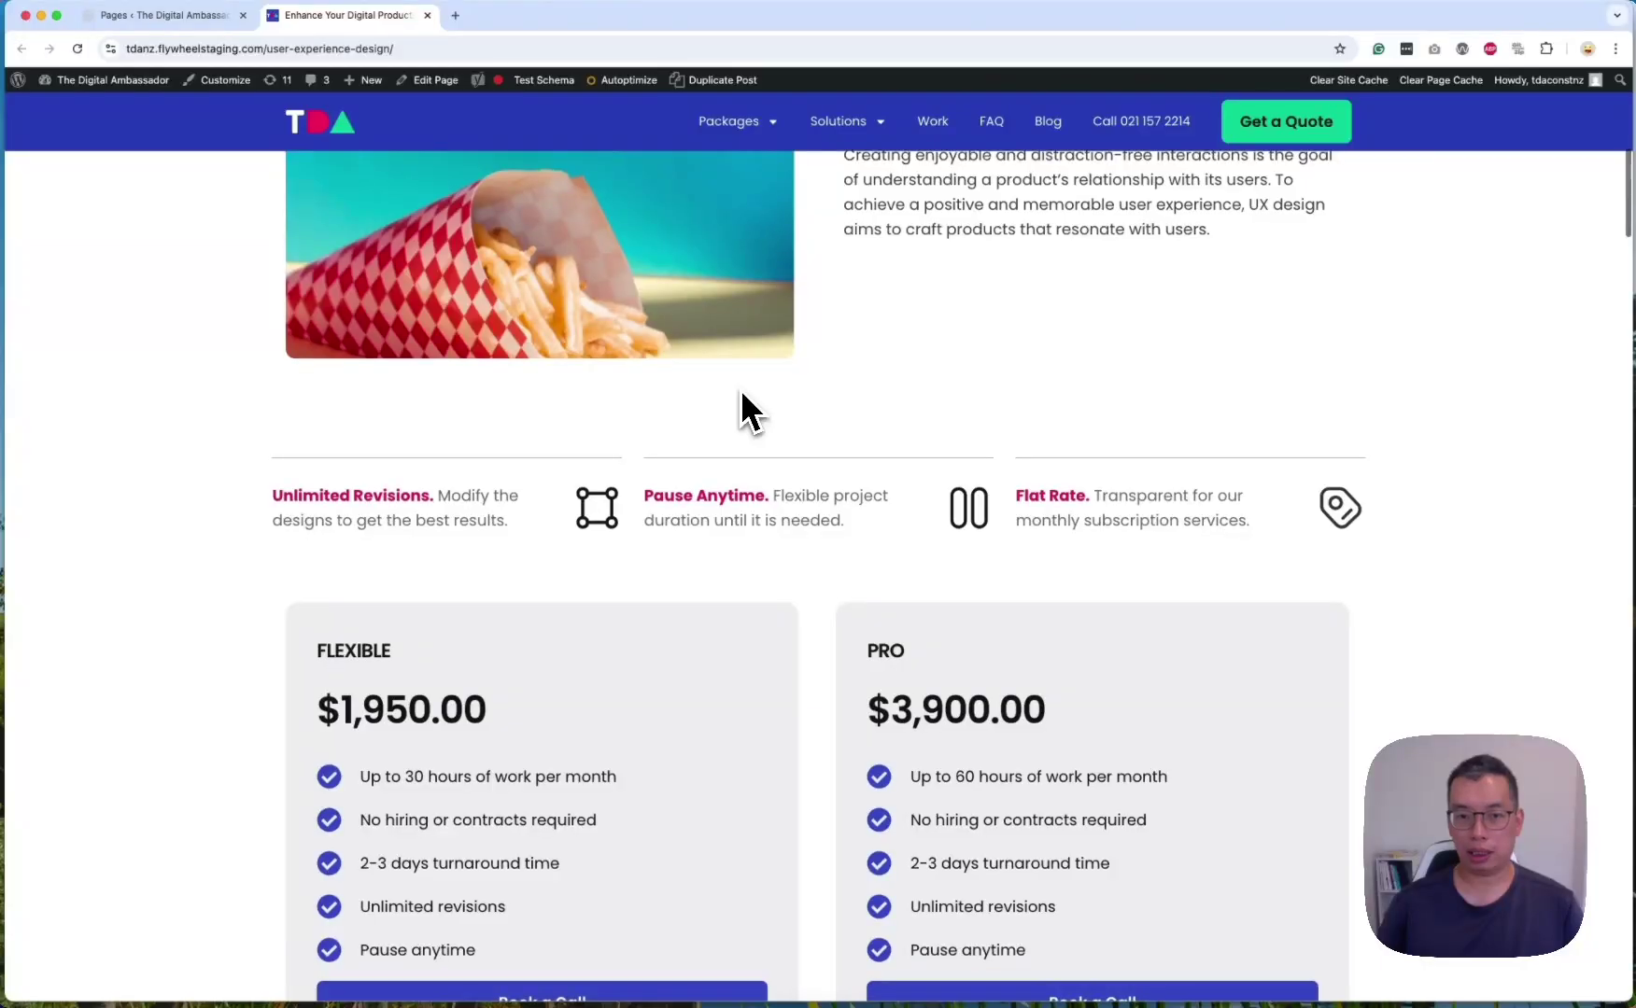
scroll(740, 389, up, 8)
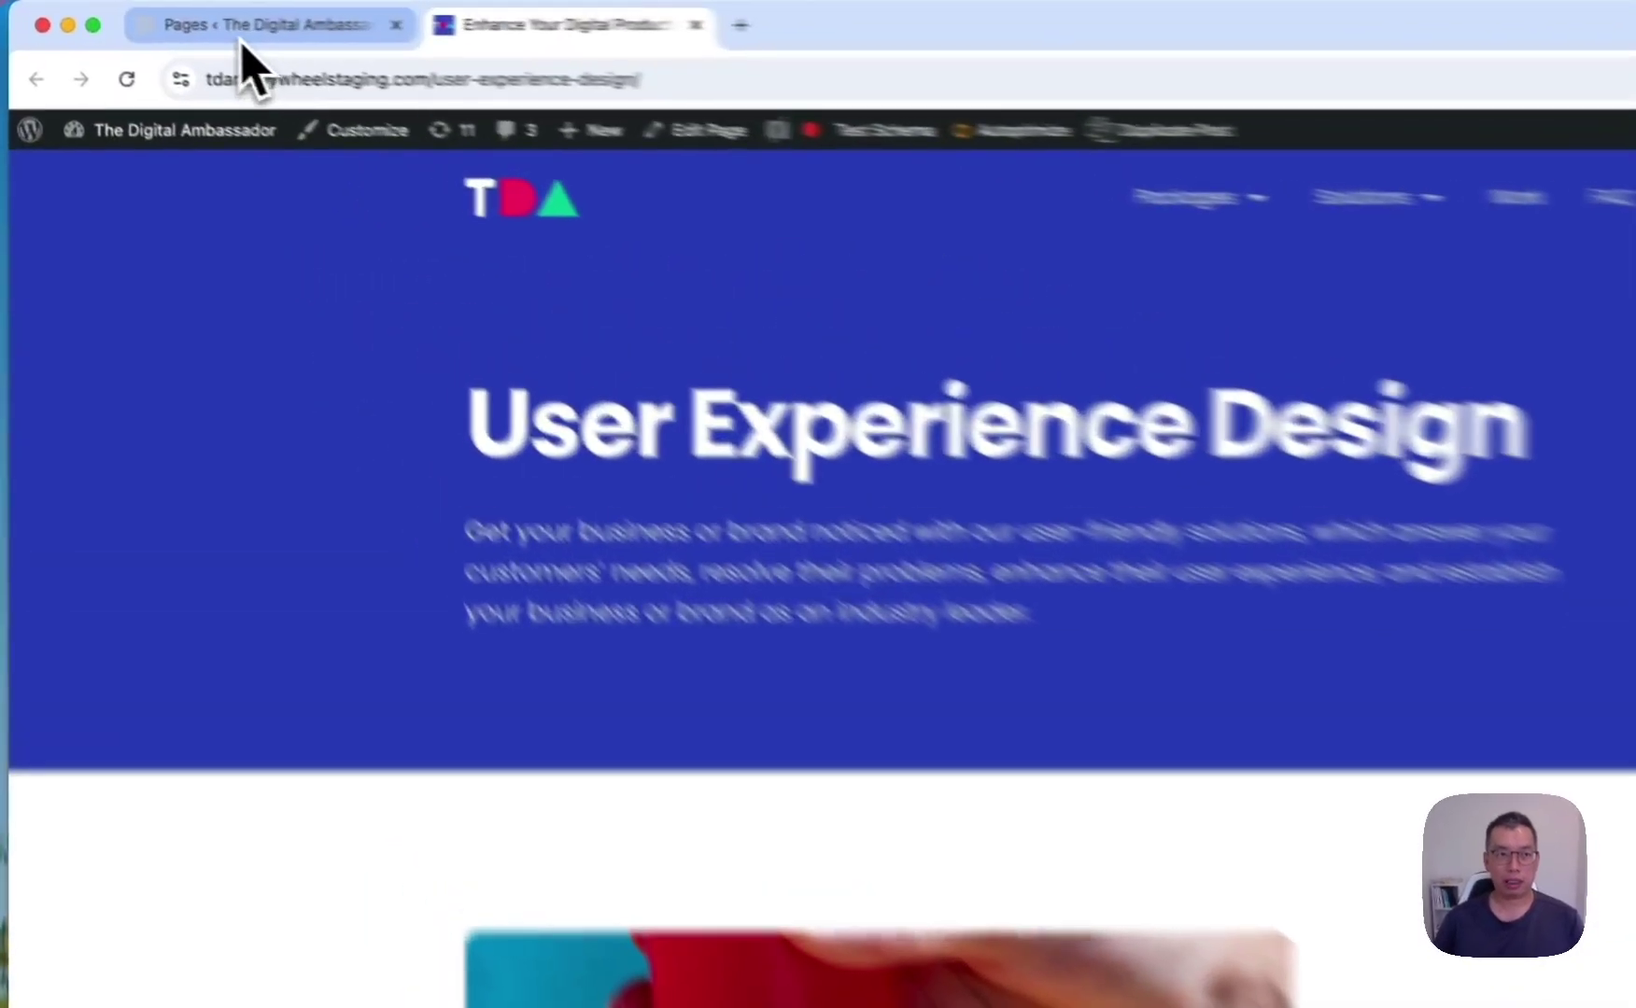
Clone the User Experience Design page in the list of pages and quick-edit the draft copy's title to "_User Experience Design backup".
click(242, 37)
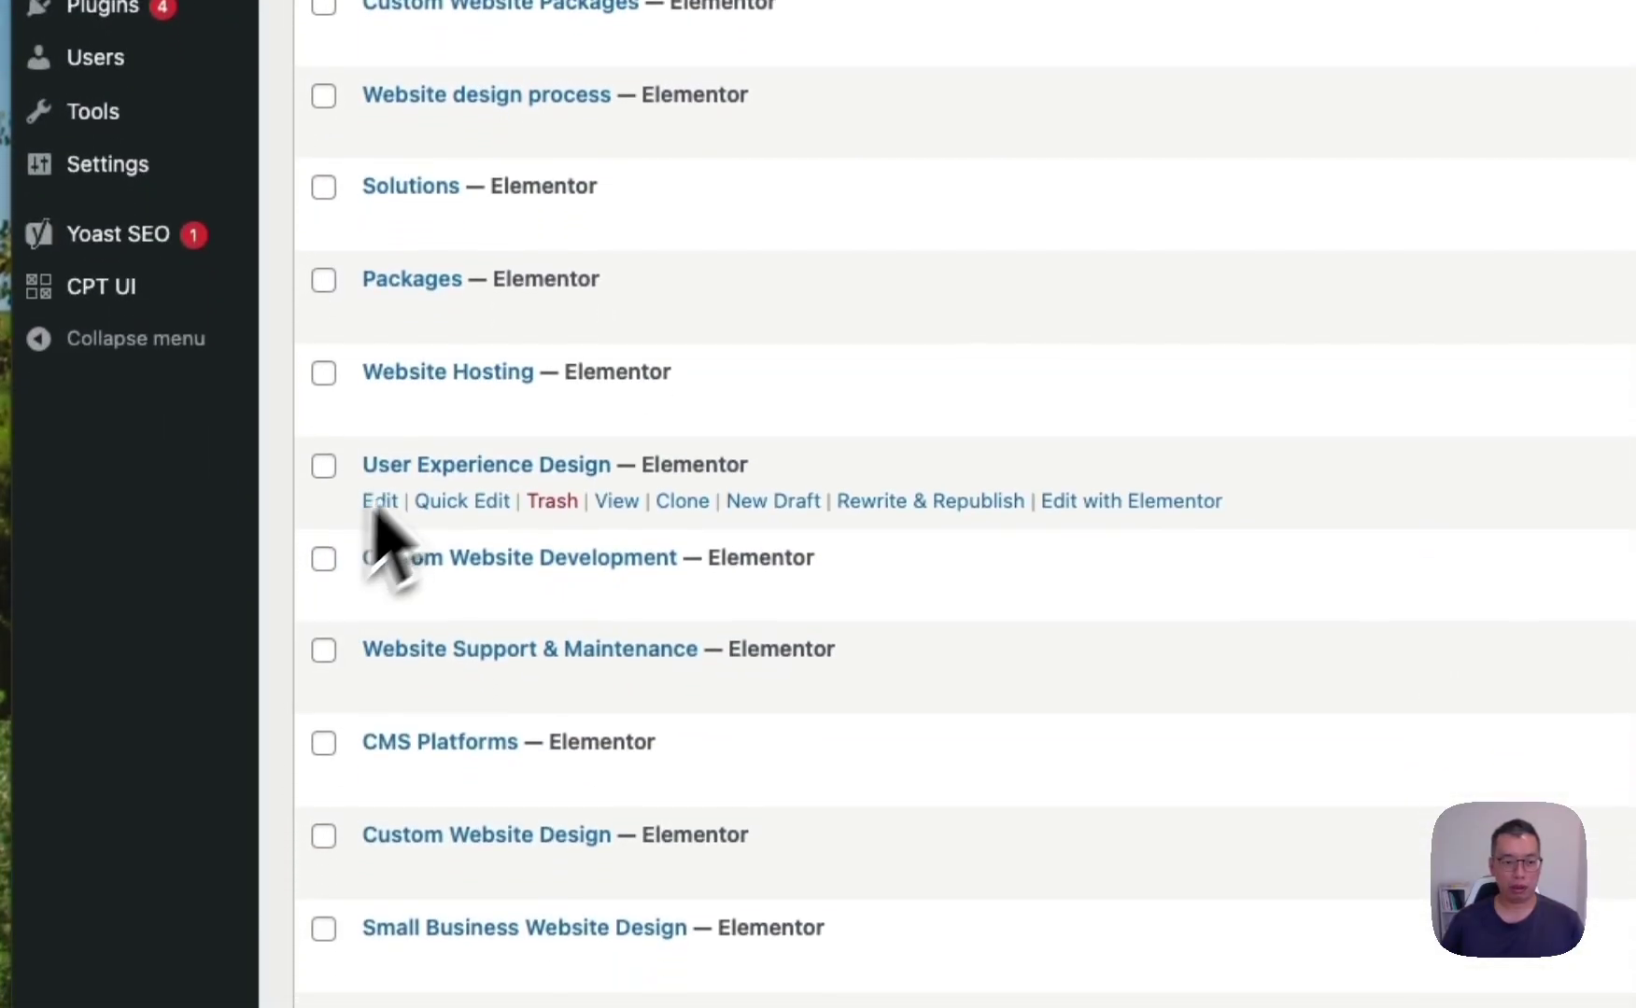
click(680, 493)
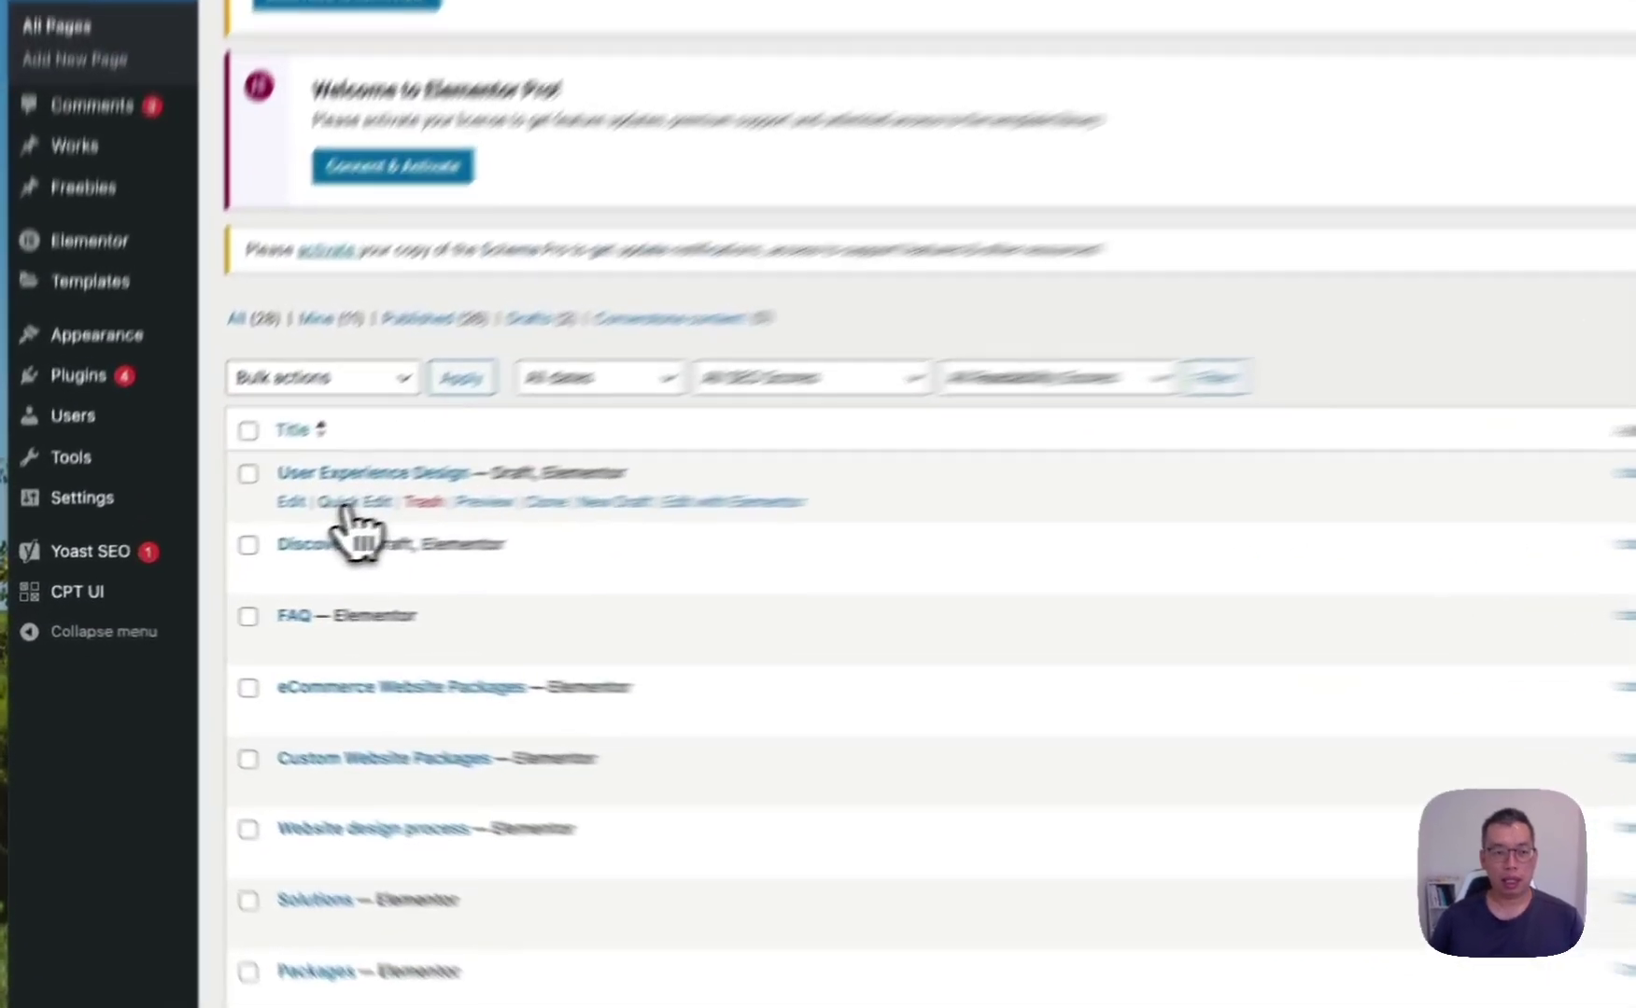
click(227, 544)
click(231, 550)
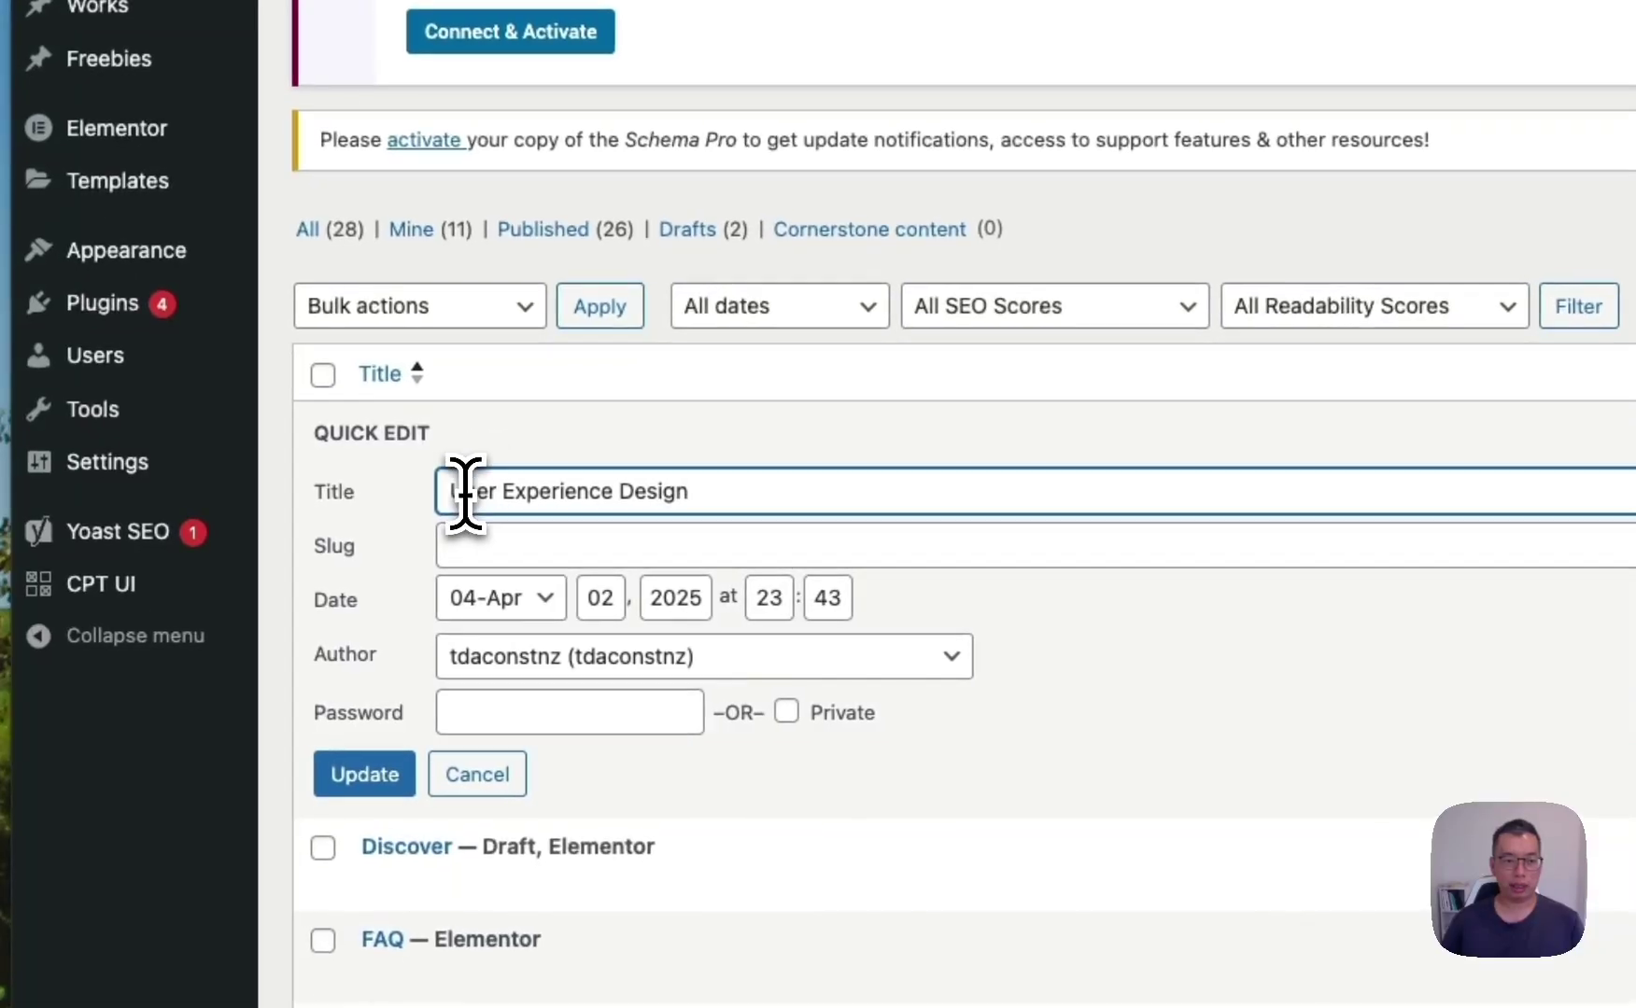
key(Left)
text(_)
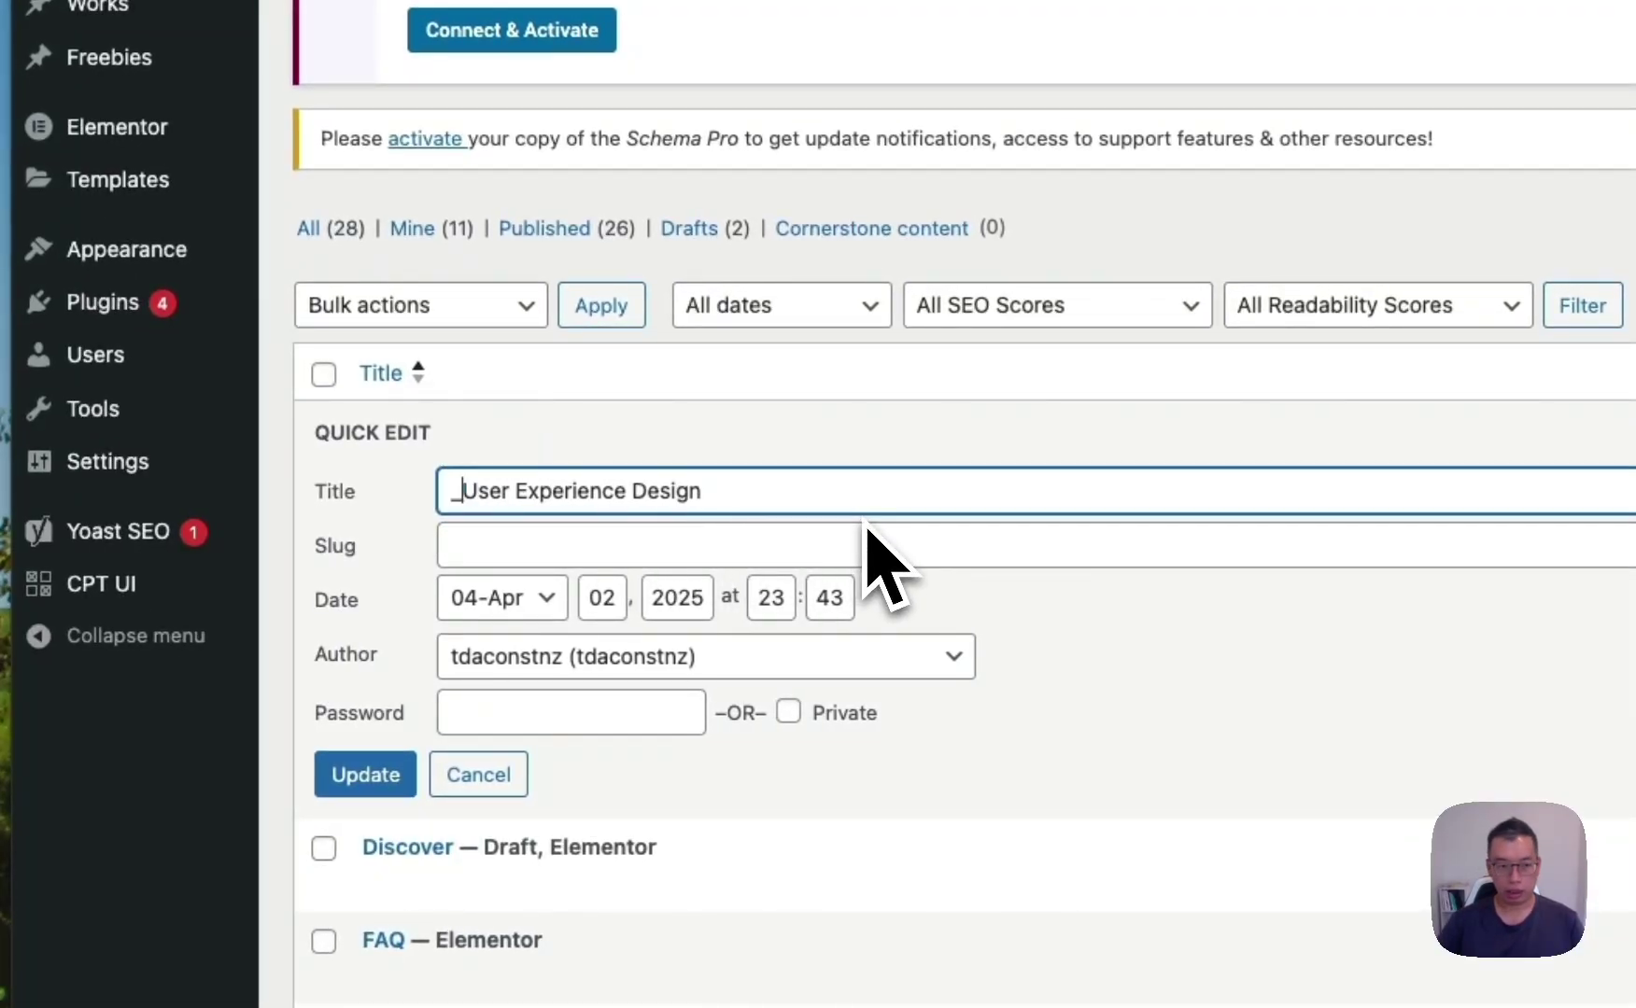
click(783, 497)
text(back)
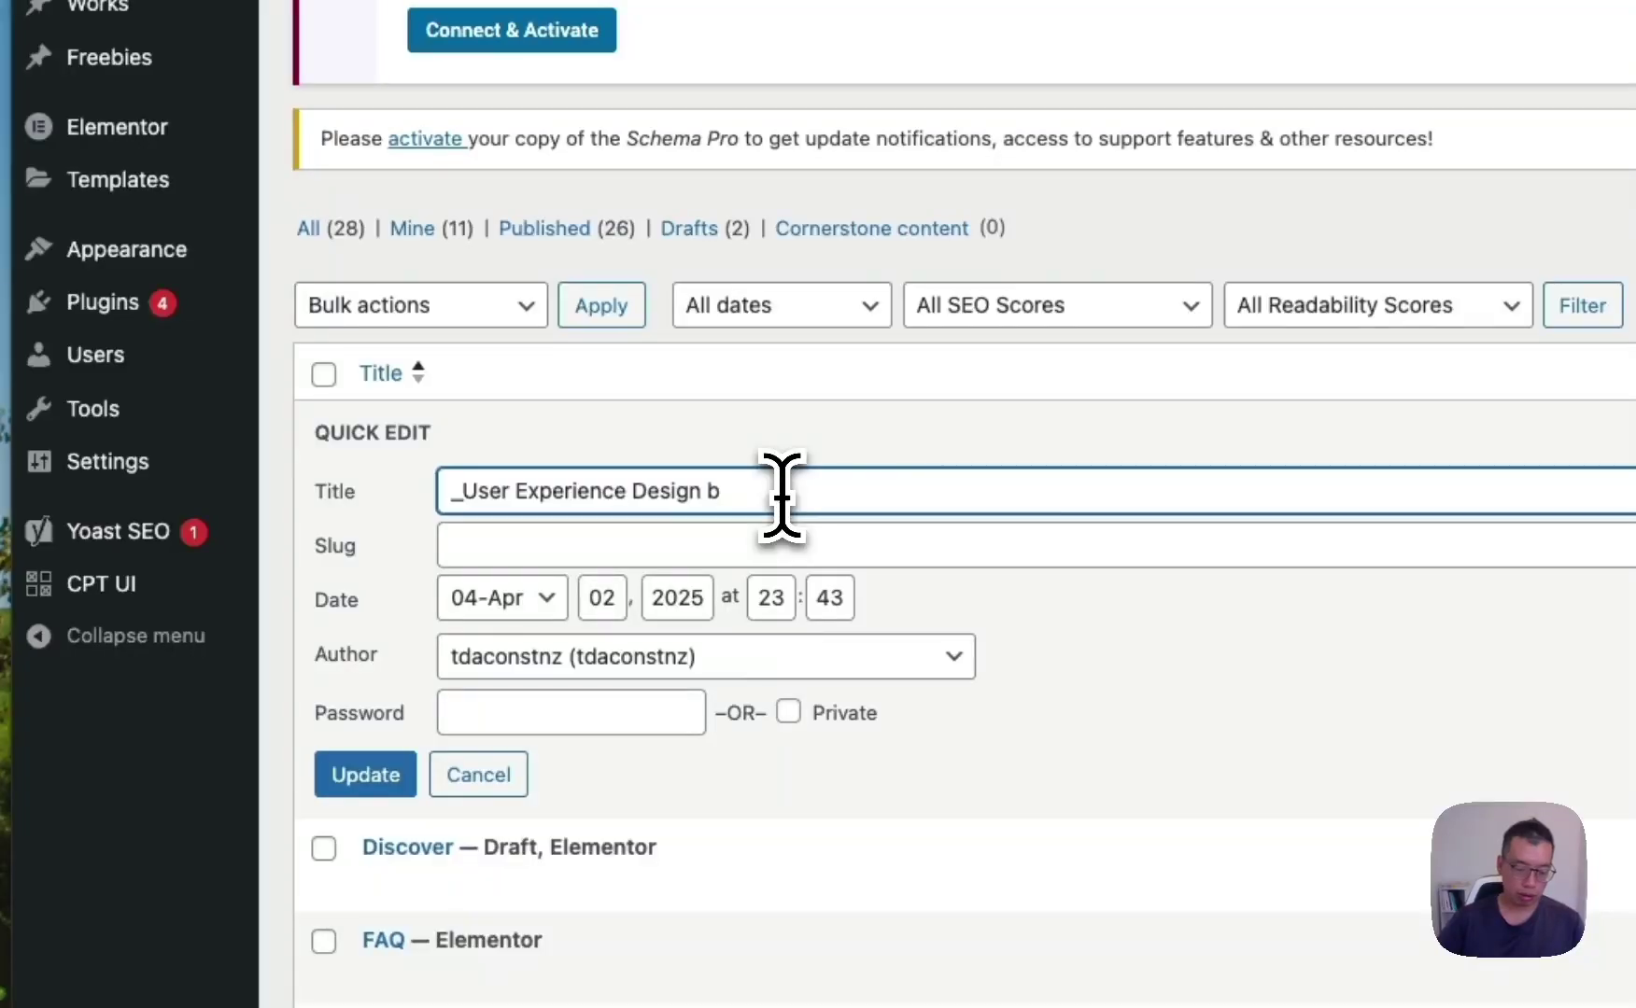
text(up)
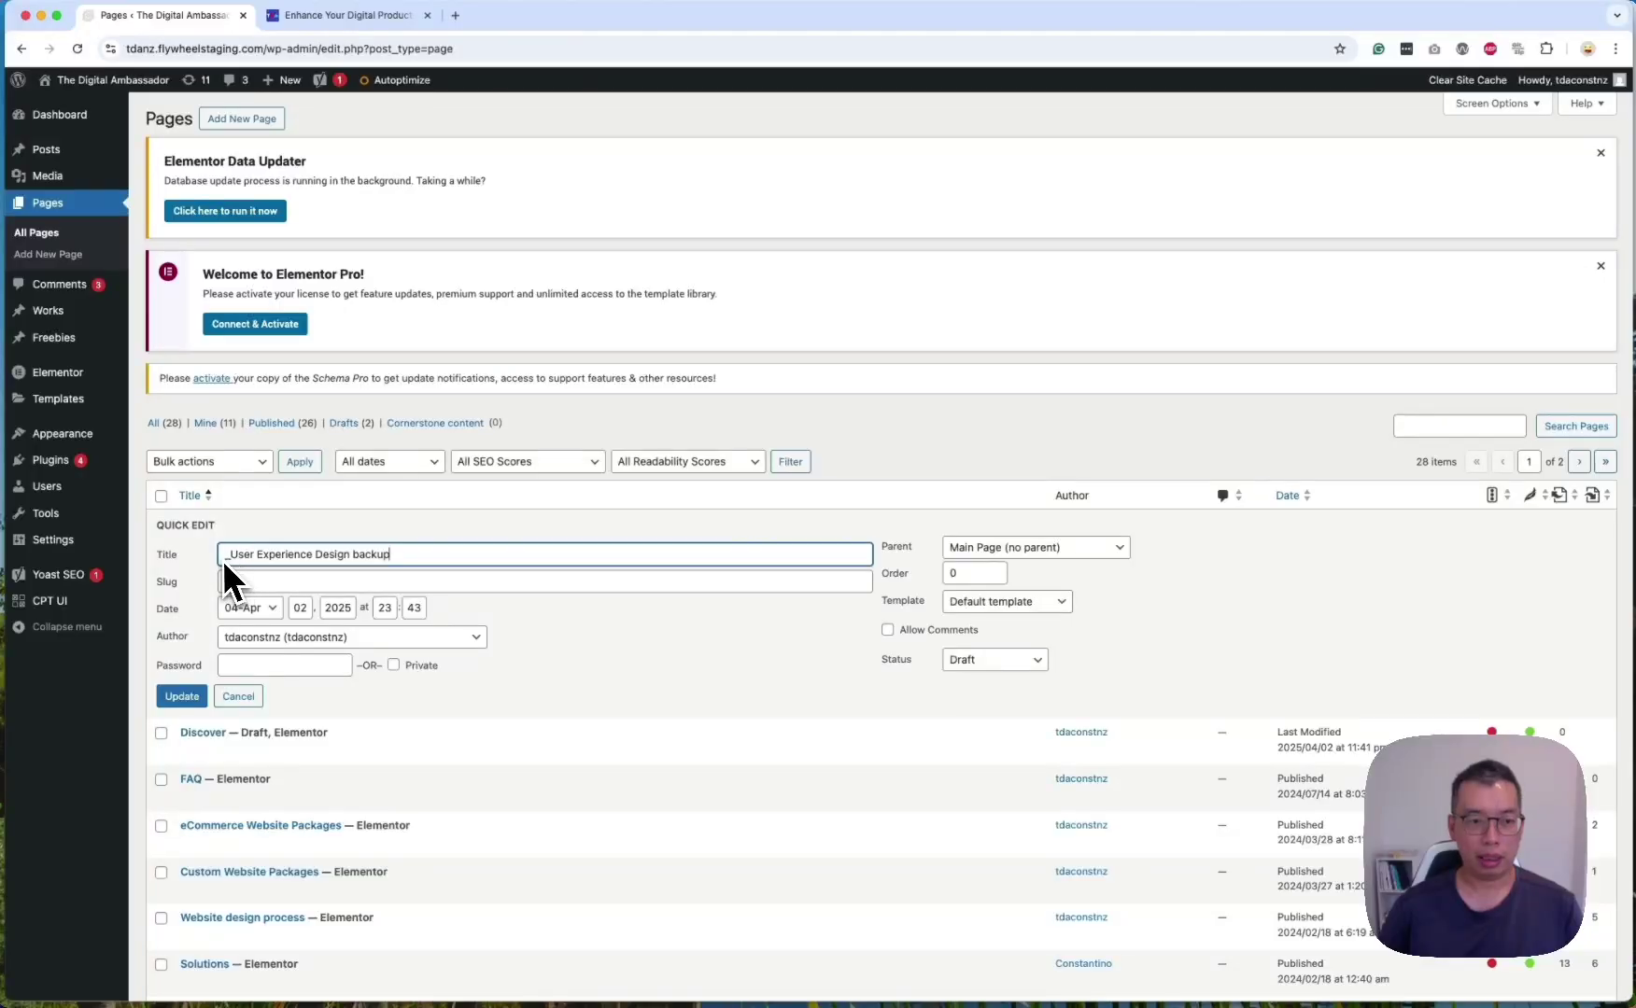
click(198, 698)
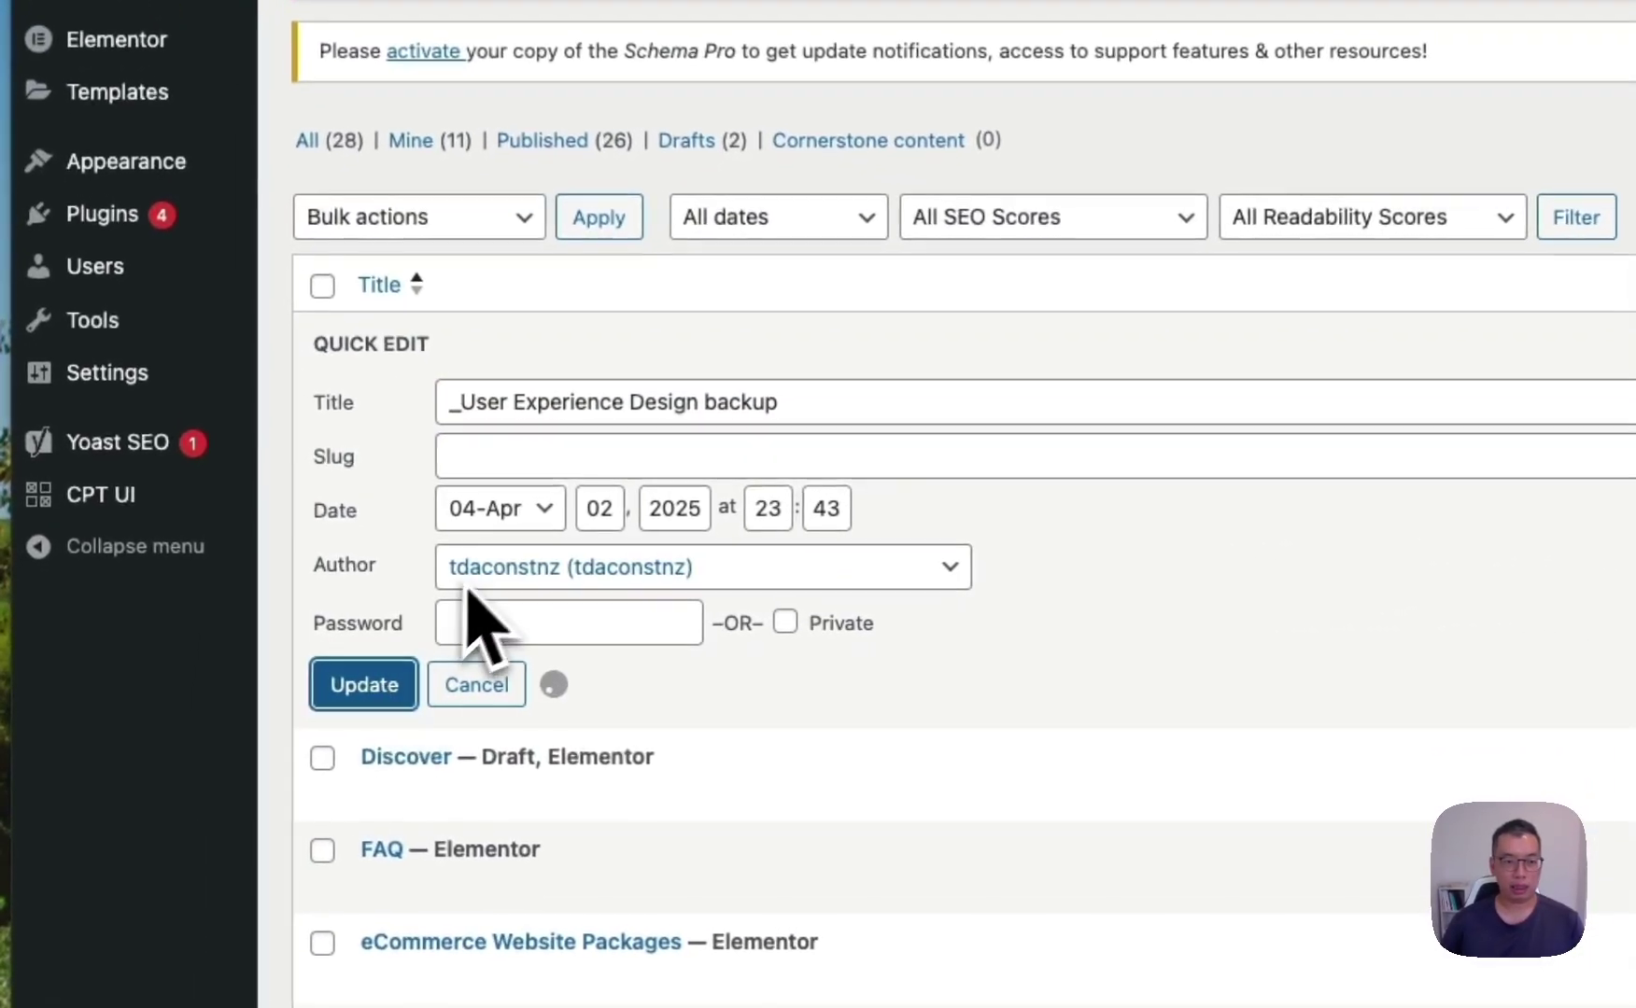